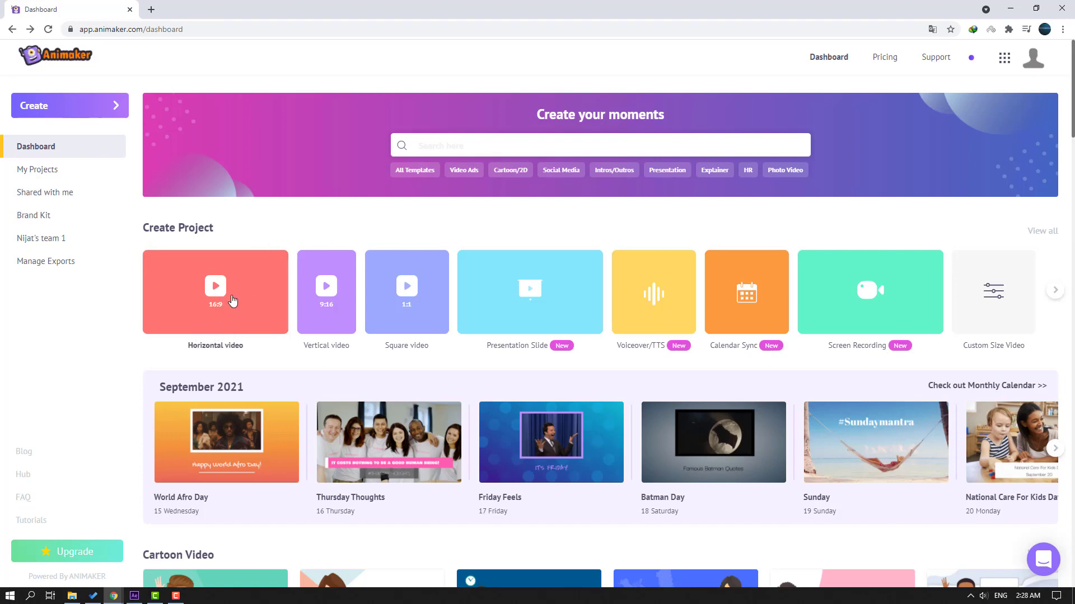
Create a blank horizontal 16:9 video project
click(220, 297)
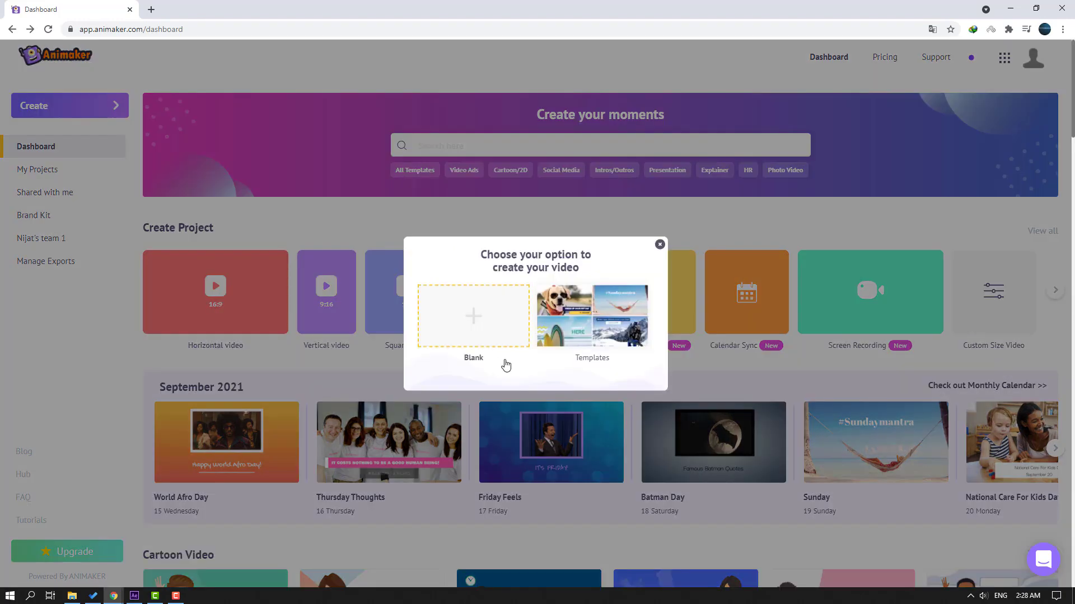
click(471, 313)
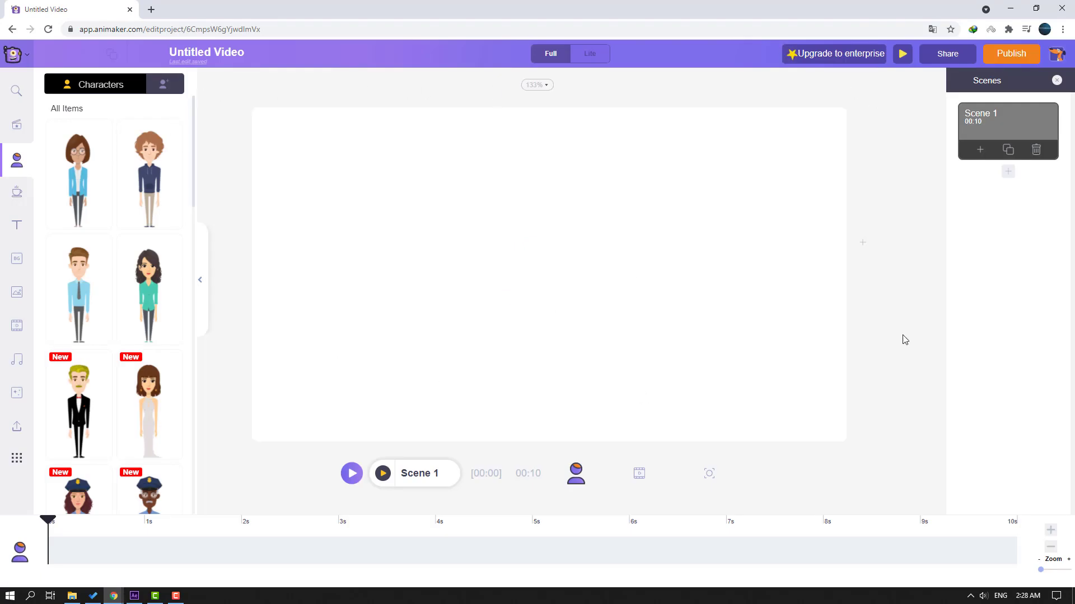
Search the background library for "beach" and look through the matching backgrounds
click(16, 264)
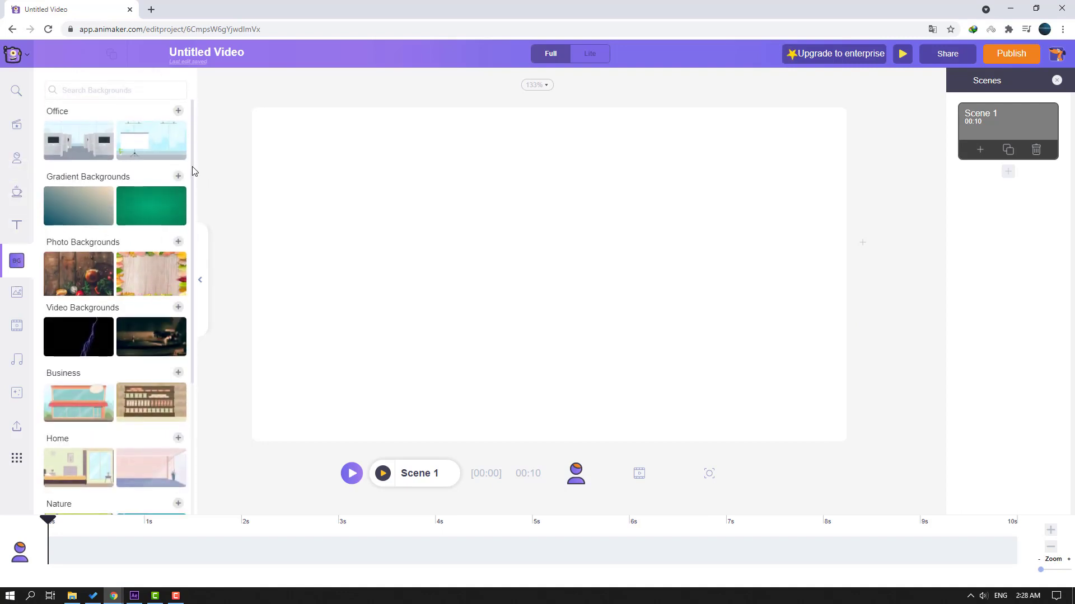
mouse_move(194, 171)
mouse_down()
mouse_move(196, 460)
mouse_move(180, 174)
mouse_up()
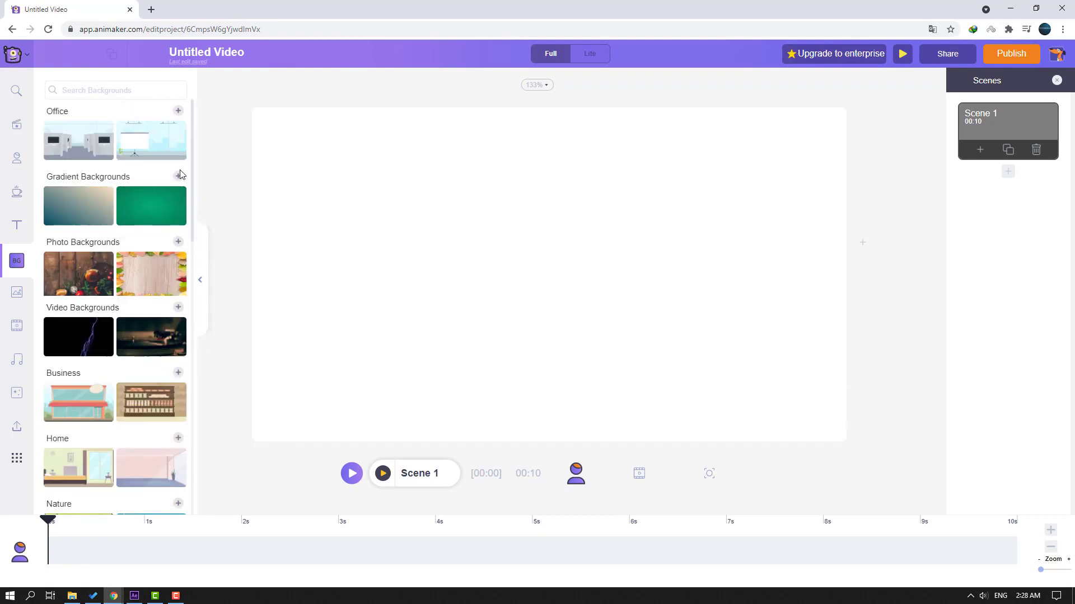
click(81, 91)
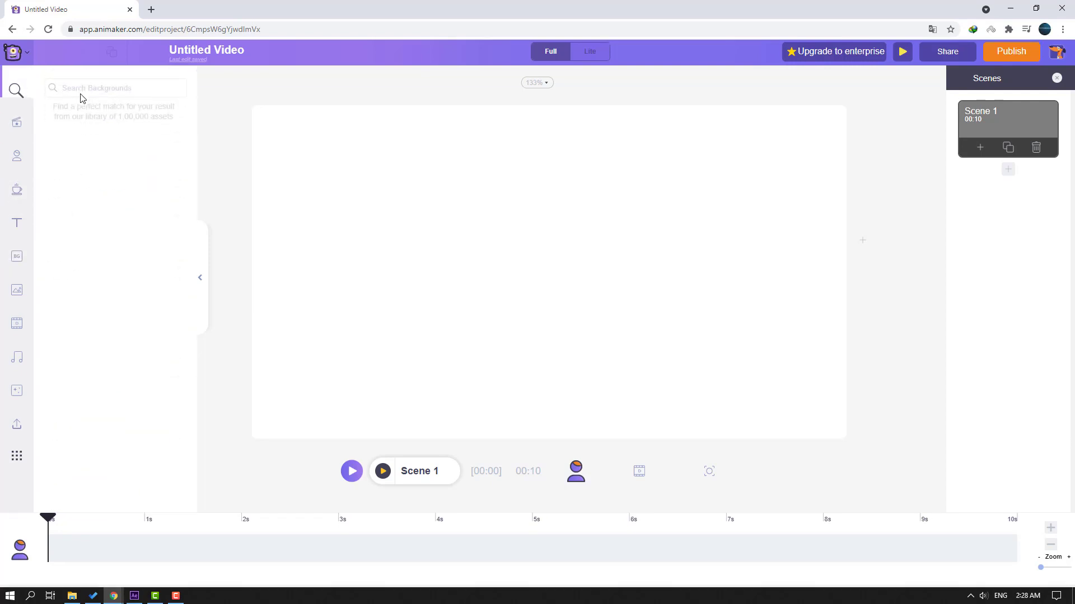
text(beach)
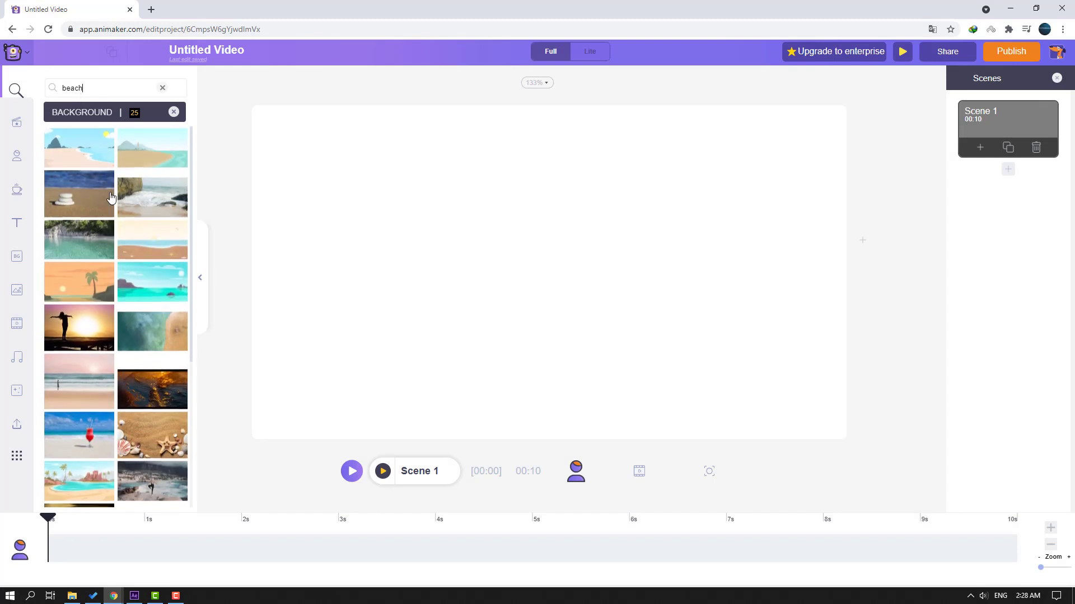
scroll(112, 192, down, 4)
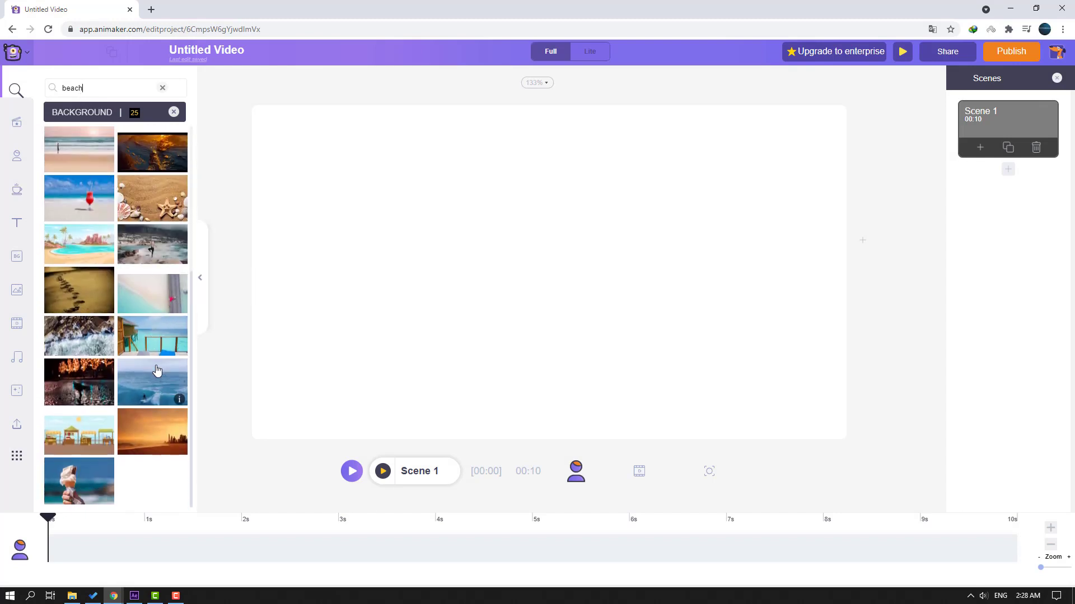
scroll(130, 287, up, 4)
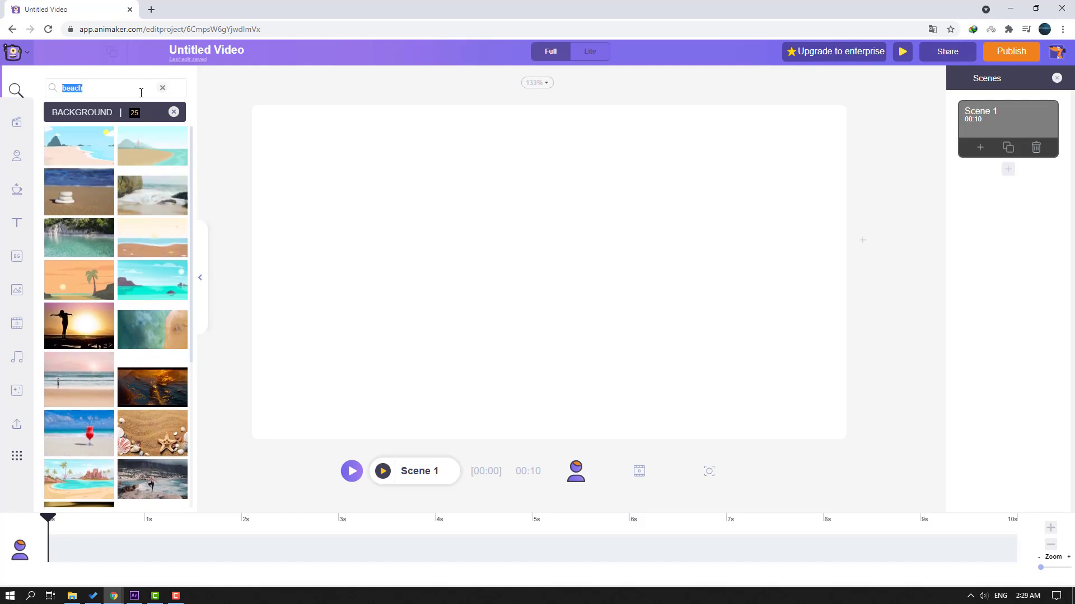
Search the backgrounds for "office" and apply the light blue office scene with the projection screen and potted plant
key(Return)
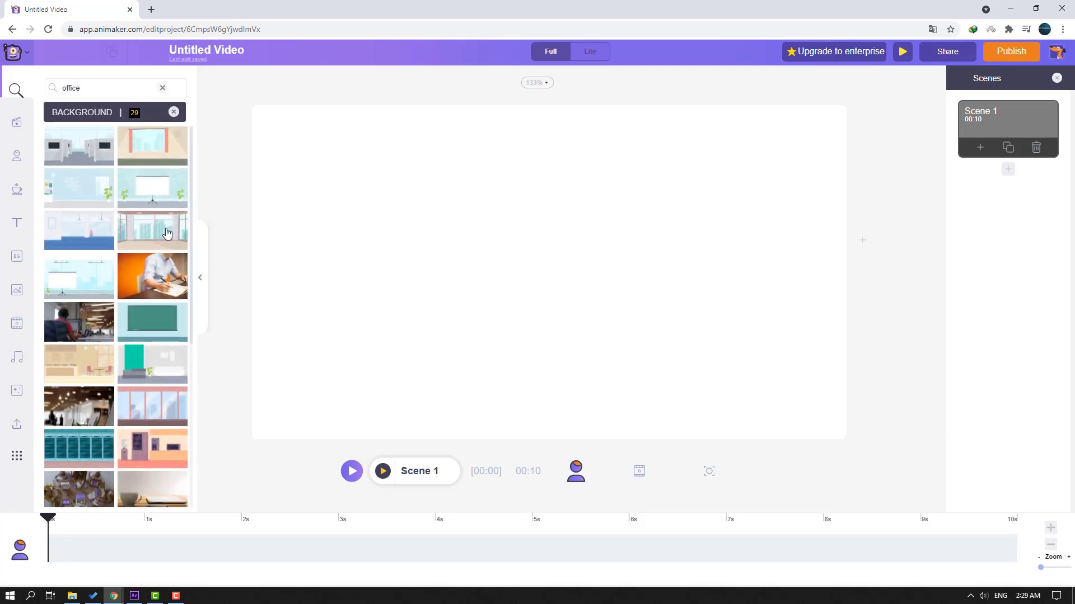
click(69, 280)
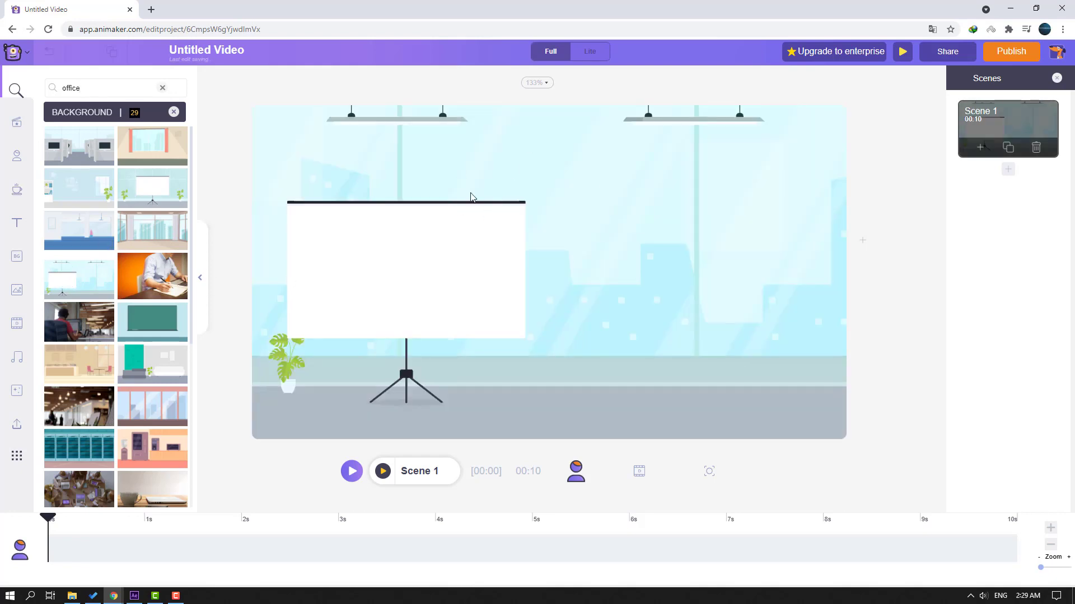
Look through the ready-made characters, and start creating a custom character in the Character Builder
click(15, 159)
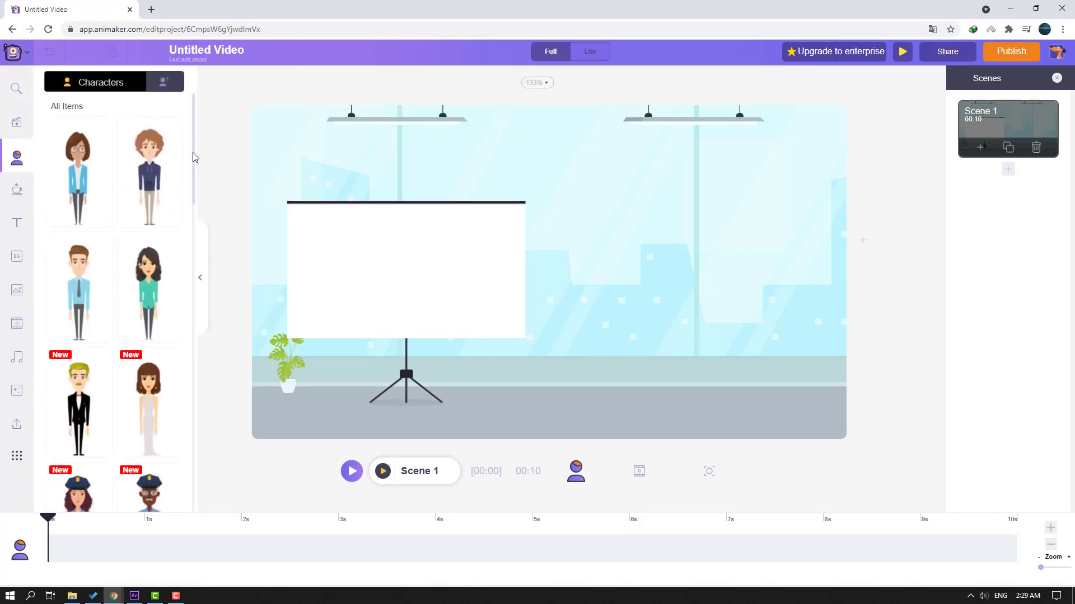
drag(194, 156, 180, 304)
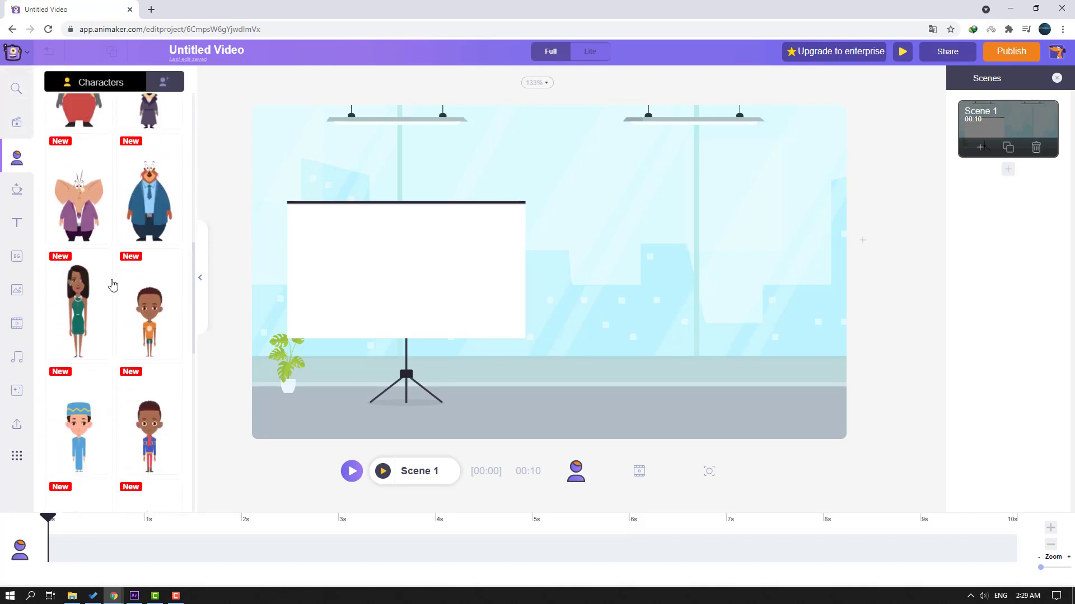
scroll(112, 280, up, 10)
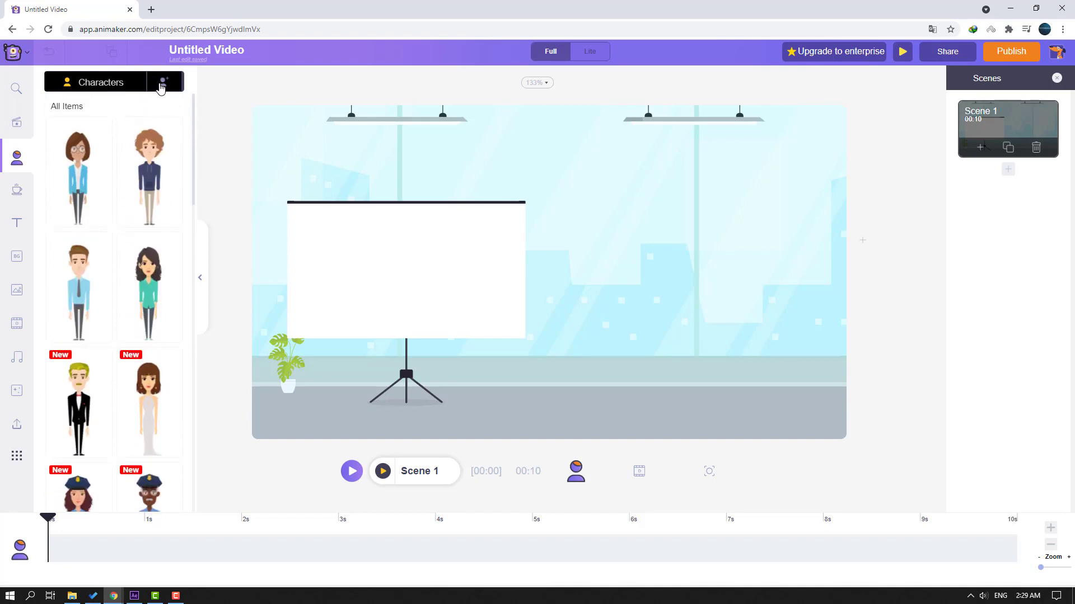
click(163, 89)
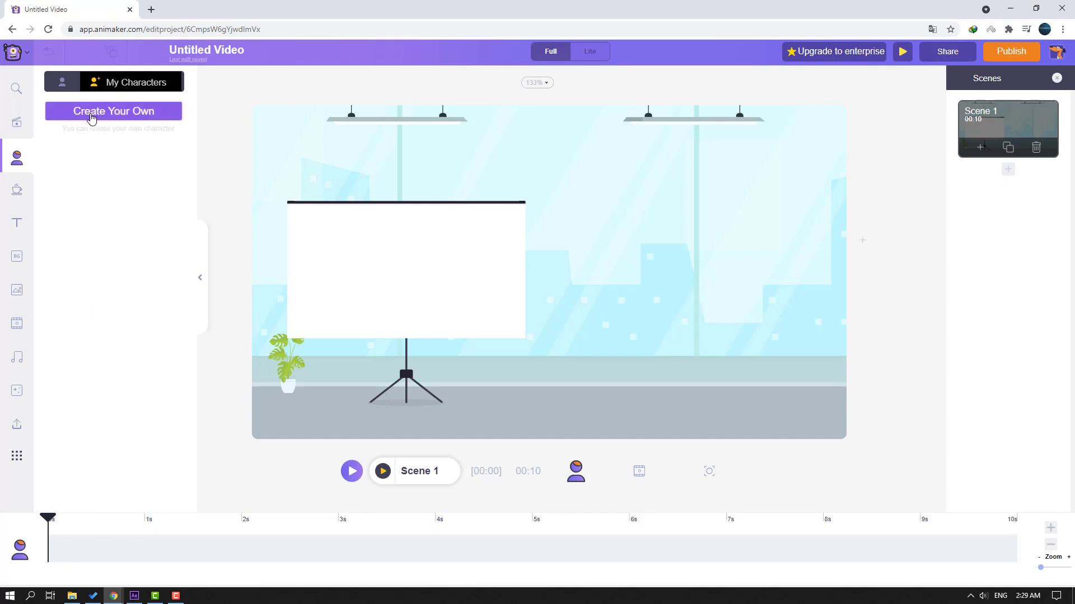
click(114, 114)
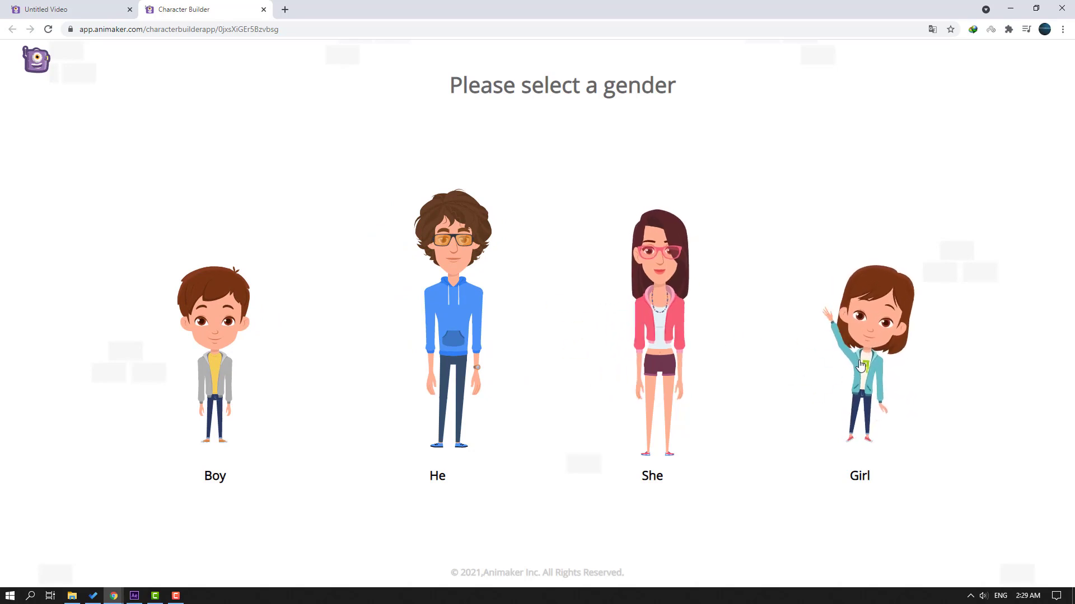
Choose the adult male type (He) and the base look with black hair, round glasses and navy sweater
click(462, 262)
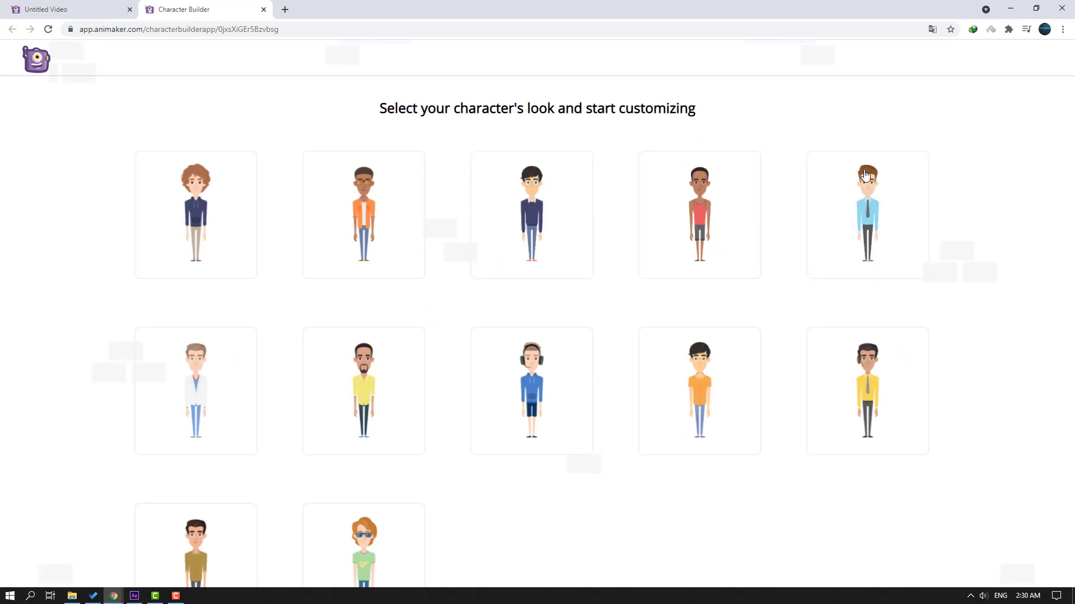
scroll(527, 446, down, 1)
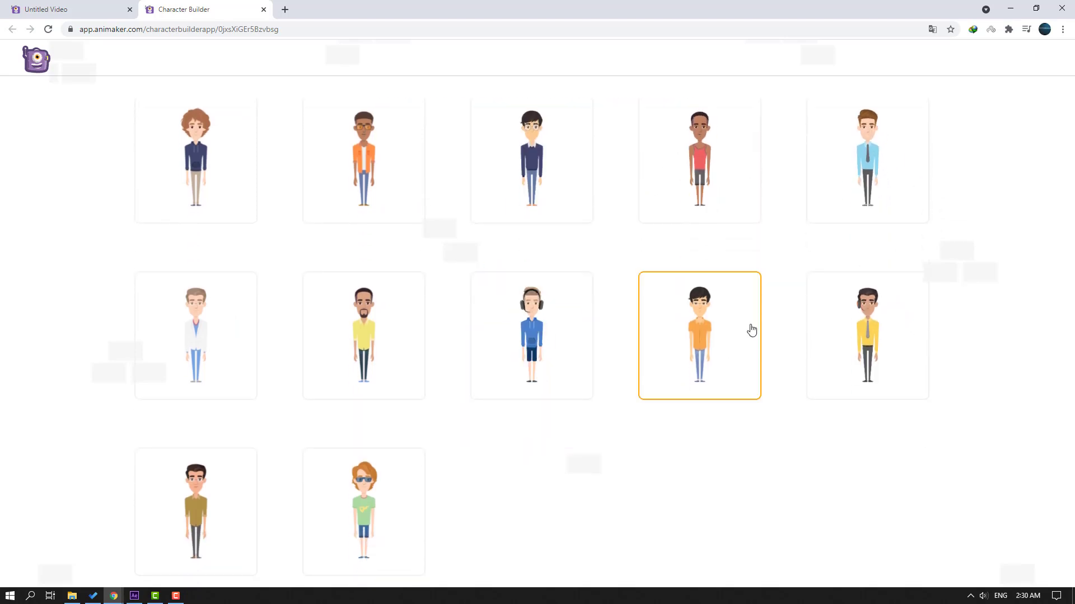
scroll(876, 240, up, 1)
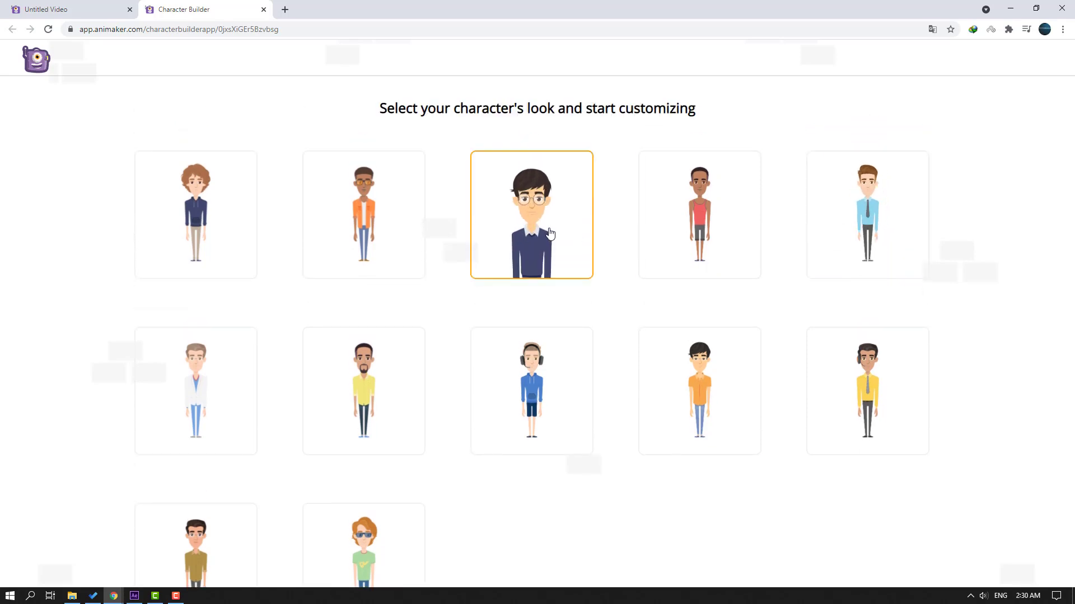
click(532, 227)
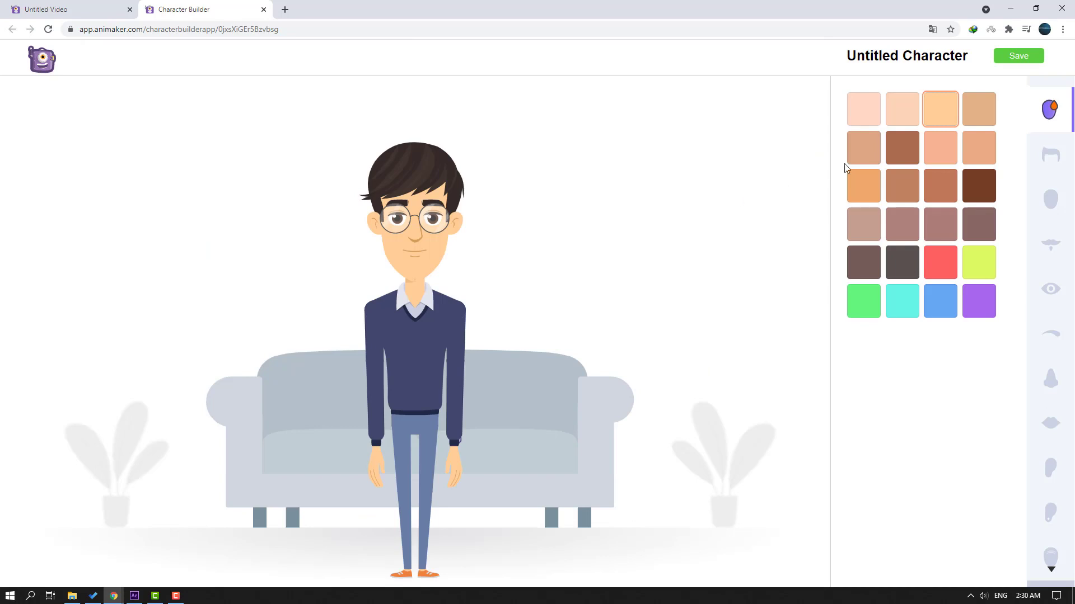
Try several skin colours on the character, including lime and green, and settle on the palest pink tone
click(897, 226)
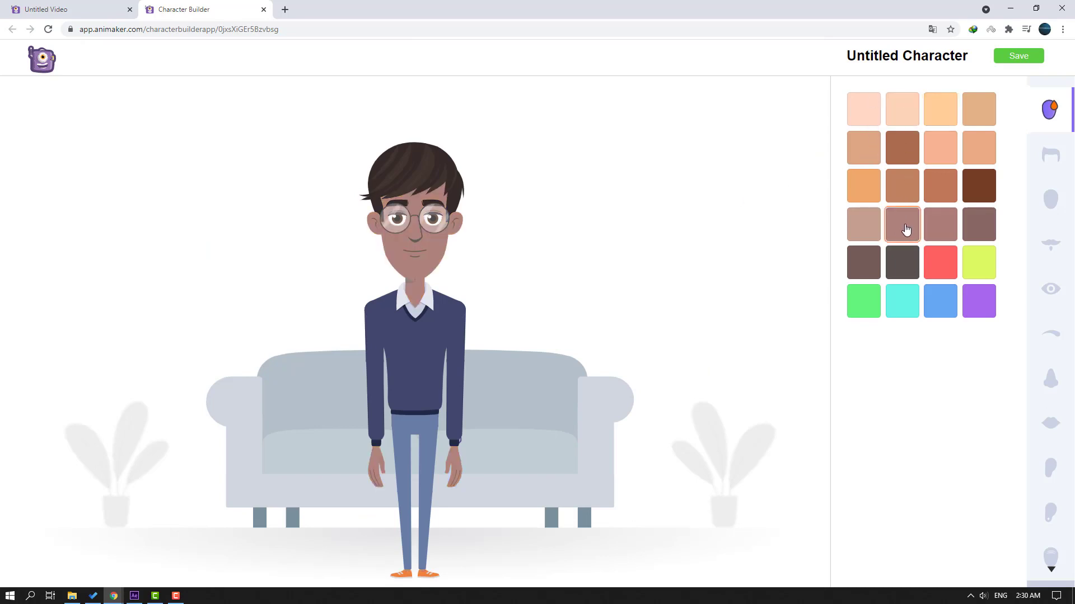
click(970, 269)
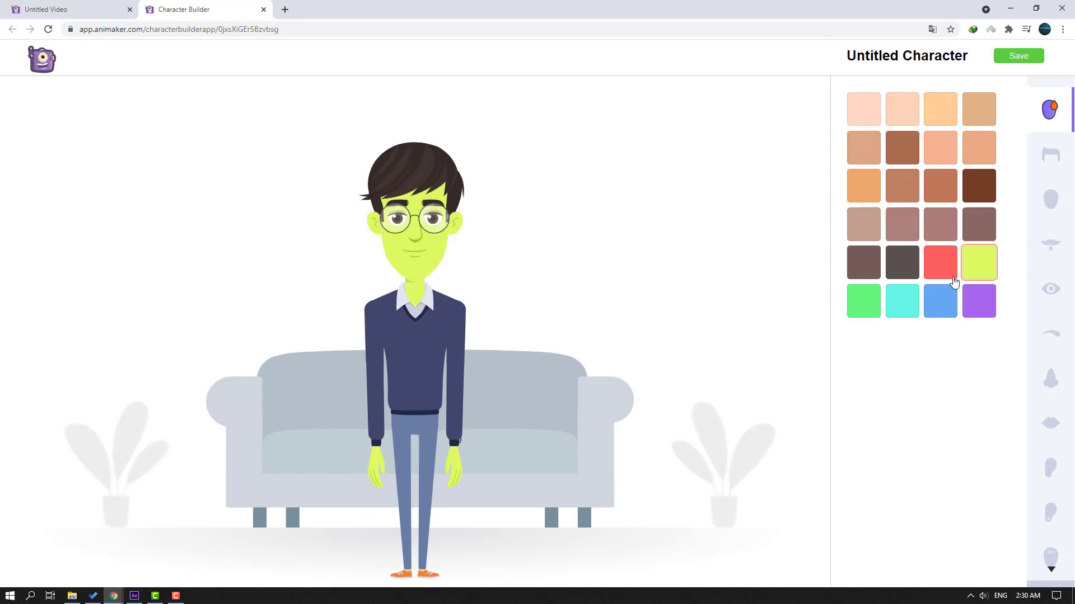
click(904, 305)
click(865, 313)
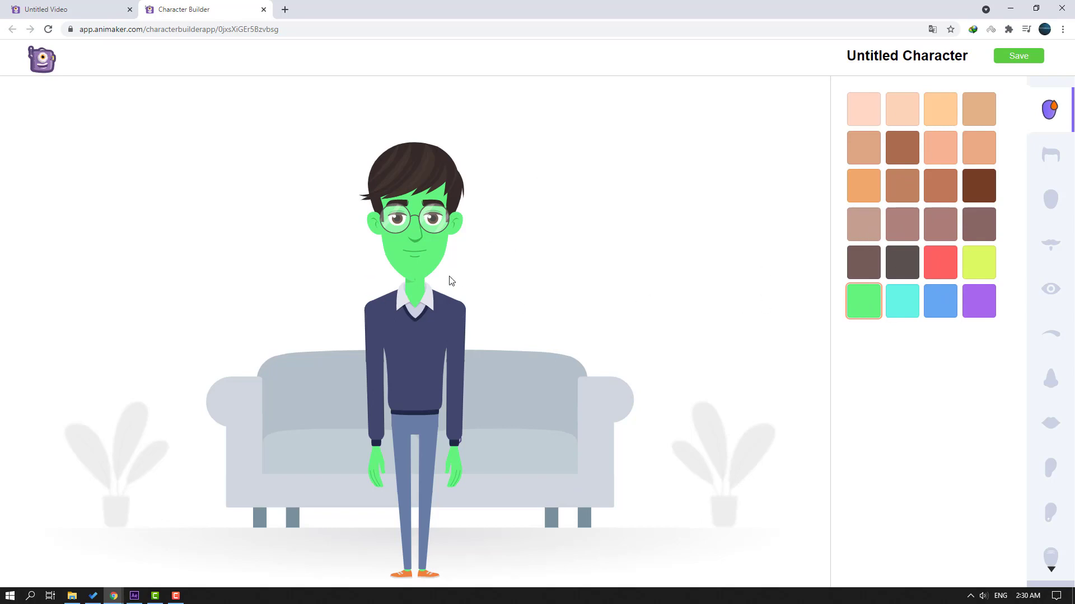
click(866, 120)
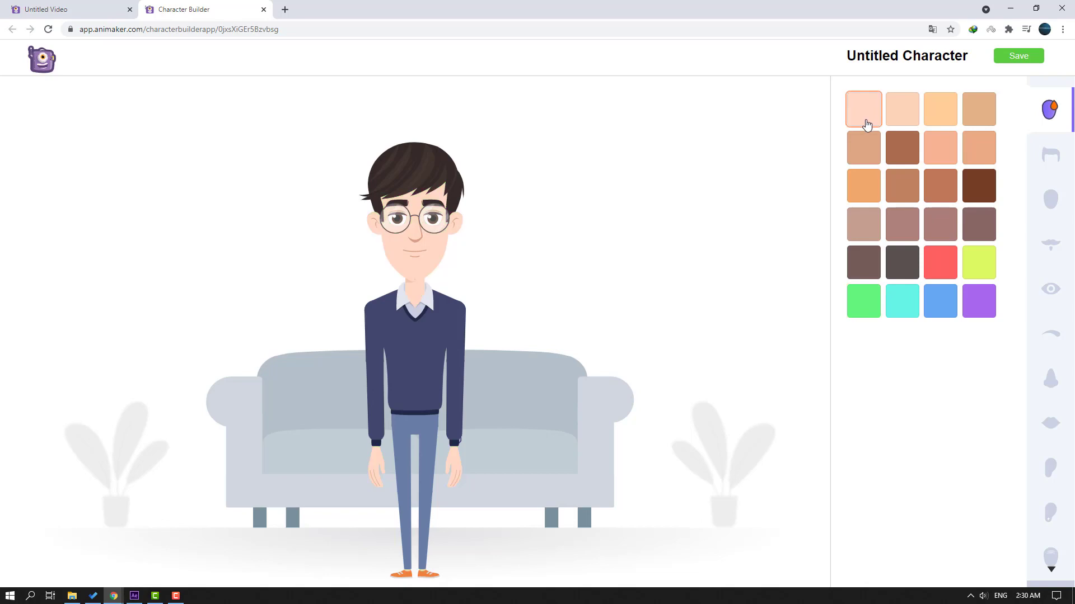
Give the character the balding hairstyle with dark greyish hair around the sides and over the crown
click(1051, 158)
scroll(971, 290, down, 5)
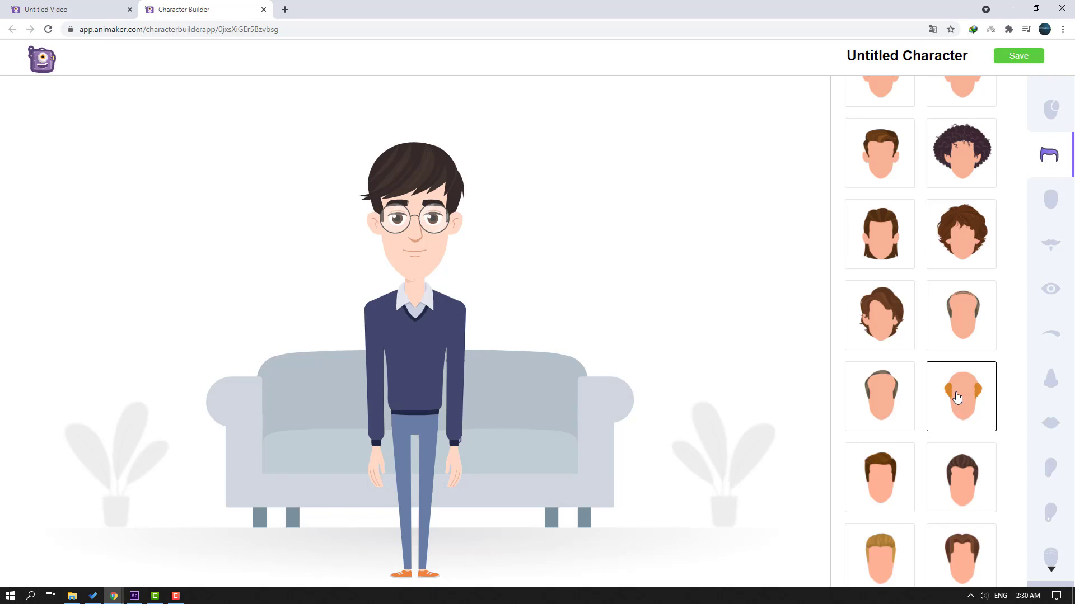
click(907, 404)
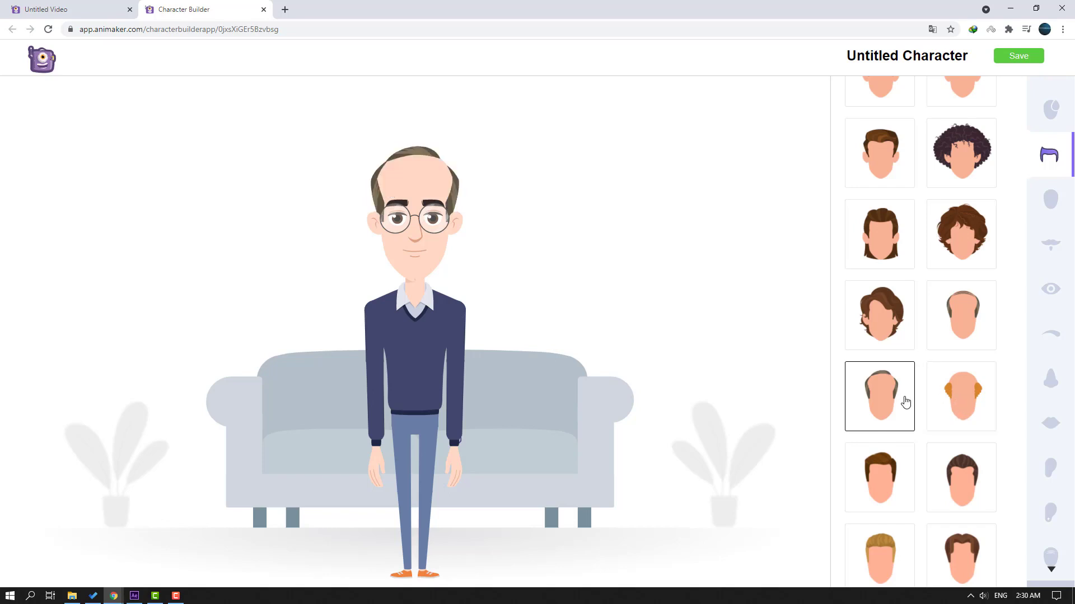
Try another face shape on the character and settle on the one with the wide, rounded chin
click(1050, 200)
scroll(968, 280, down, 5)
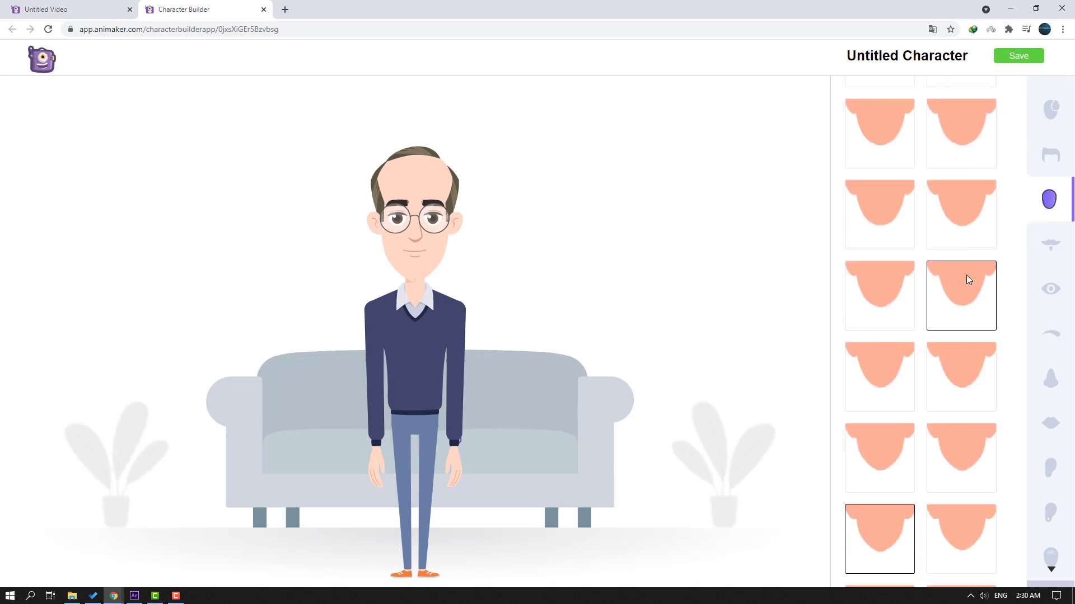
click(968, 280)
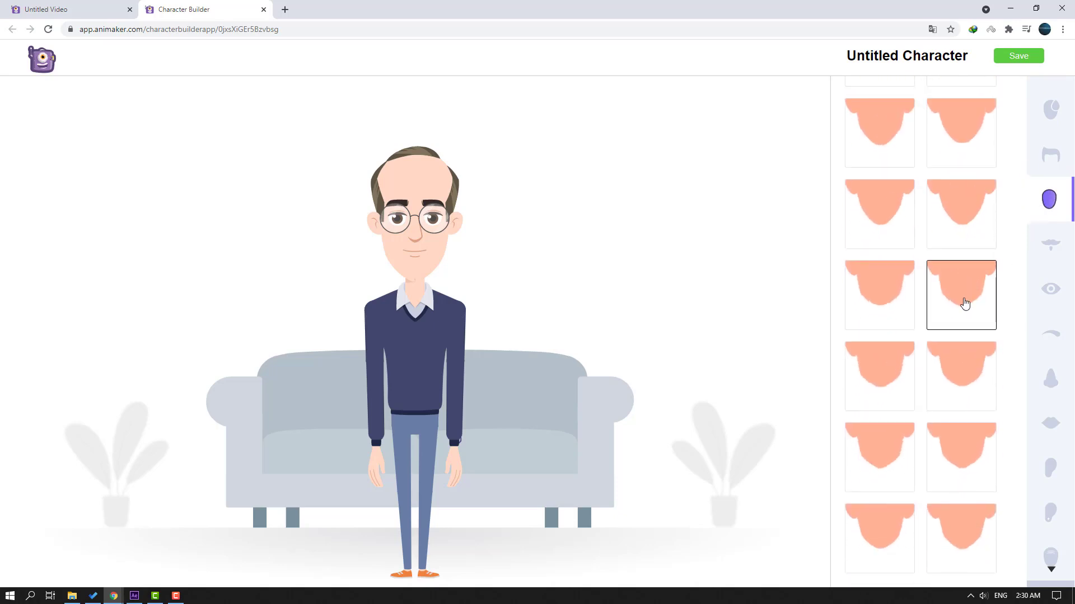
click(879, 531)
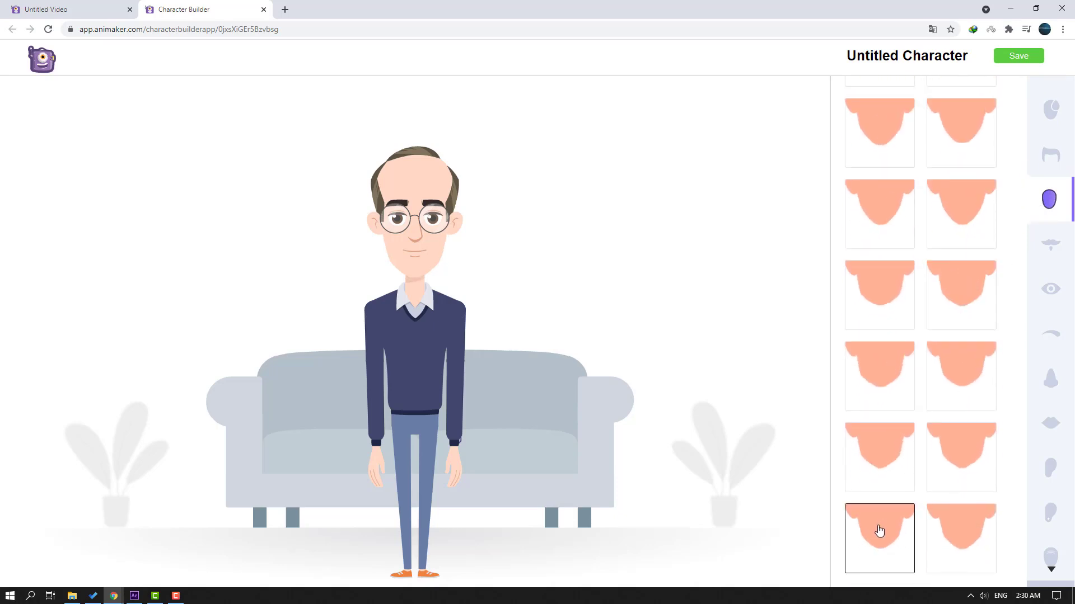
Add the smallest short moustache from the facial hair styles to the character
click(1055, 247)
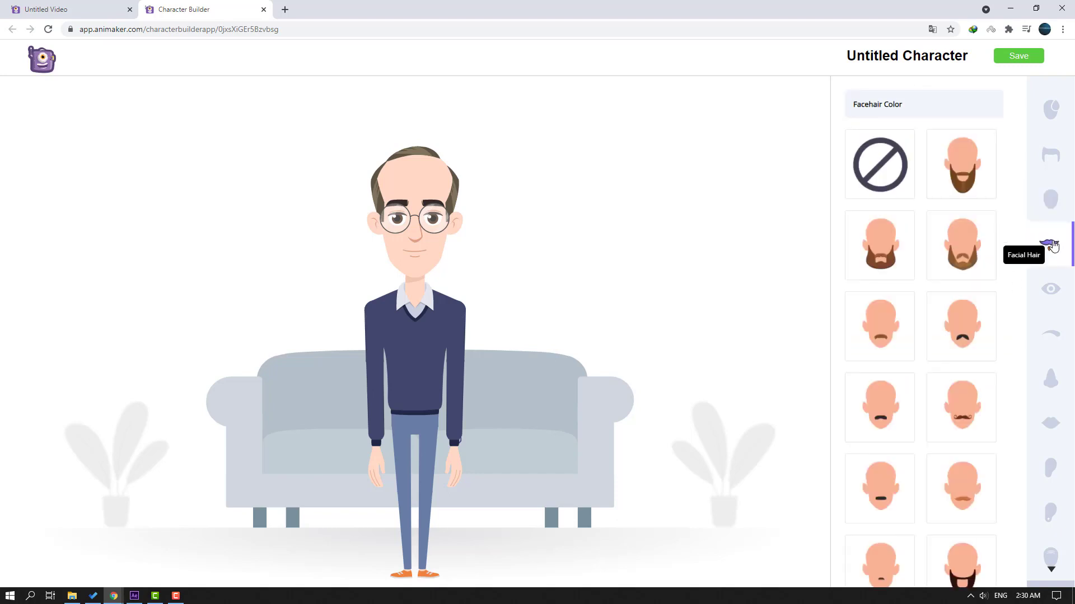
scroll(1002, 306, down, 3)
scroll(1004, 388, down, 2)
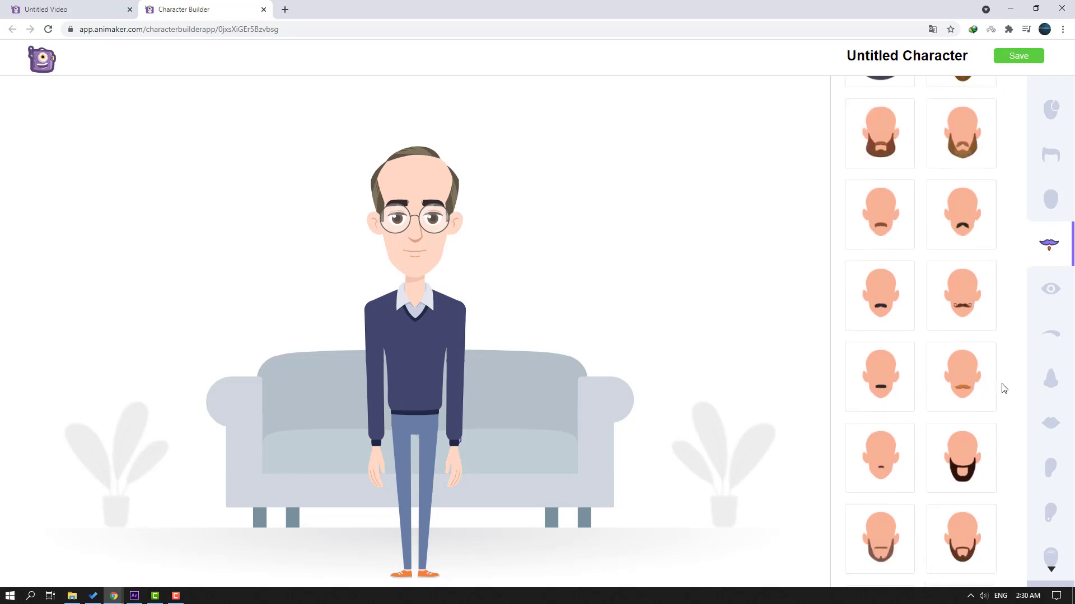
scroll(924, 313, down, 2)
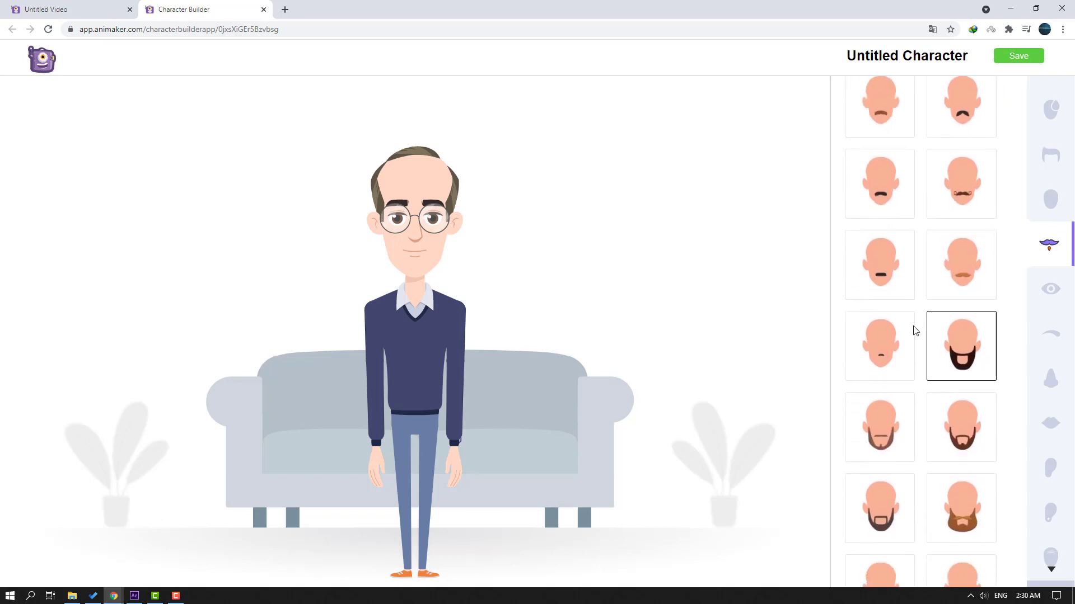
click(892, 365)
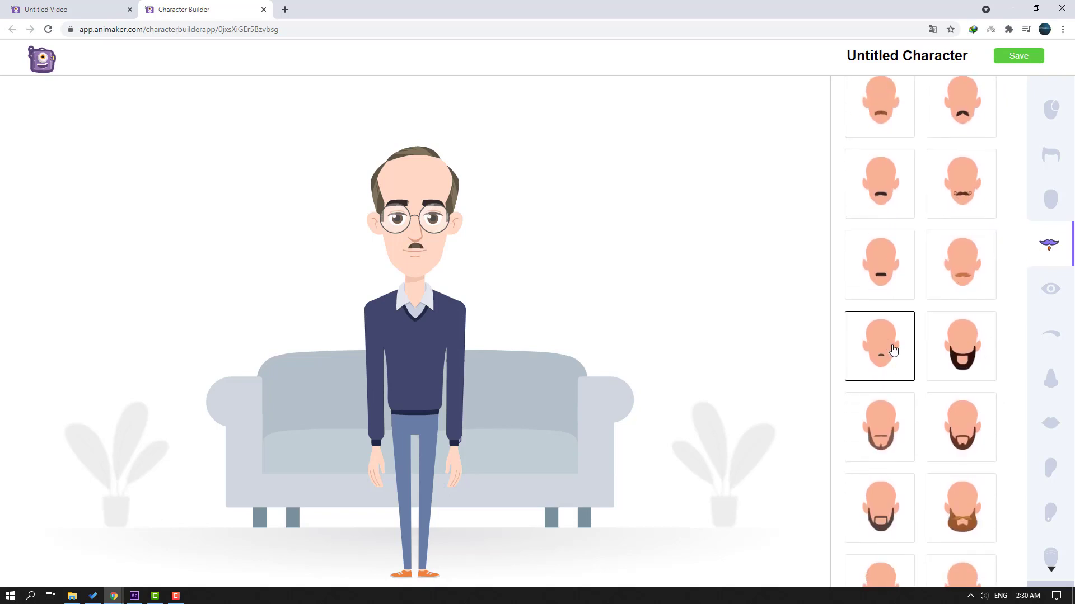
Try different reddish-brown eye styles and give the character the second style in the fourth row
click(1055, 295)
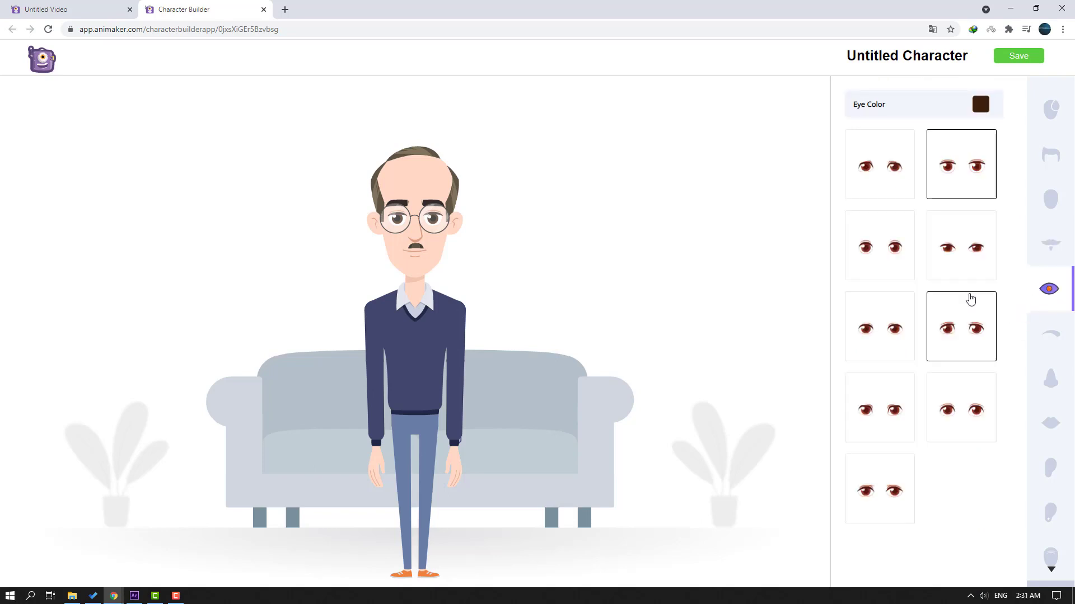
click(881, 350)
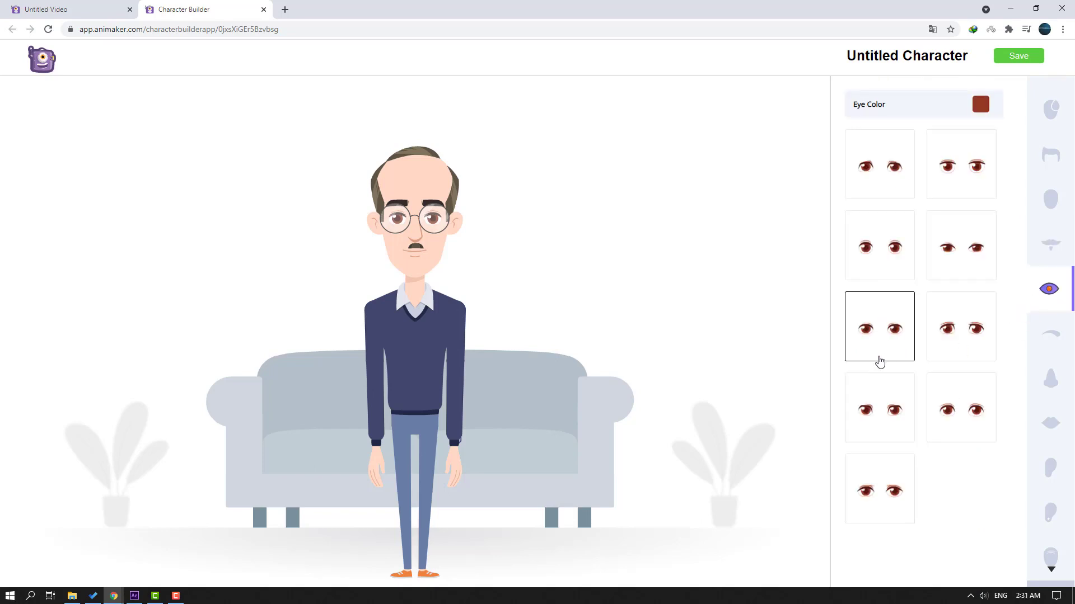
click(953, 411)
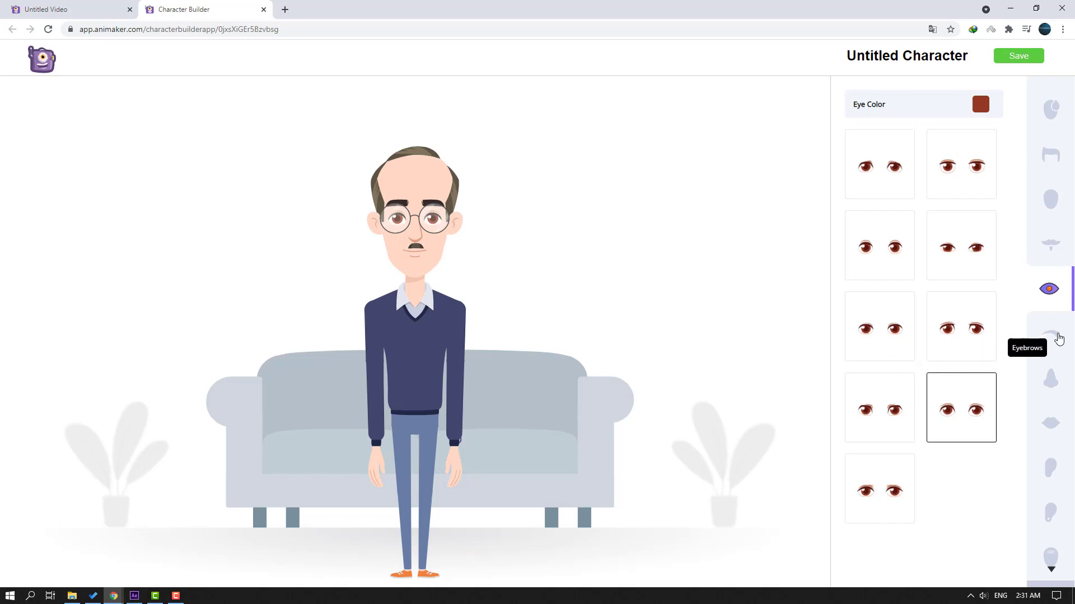
Try another eyebrow style on the character and give it the bumpy reddish-brown eyebrows, the first style
click(1057, 338)
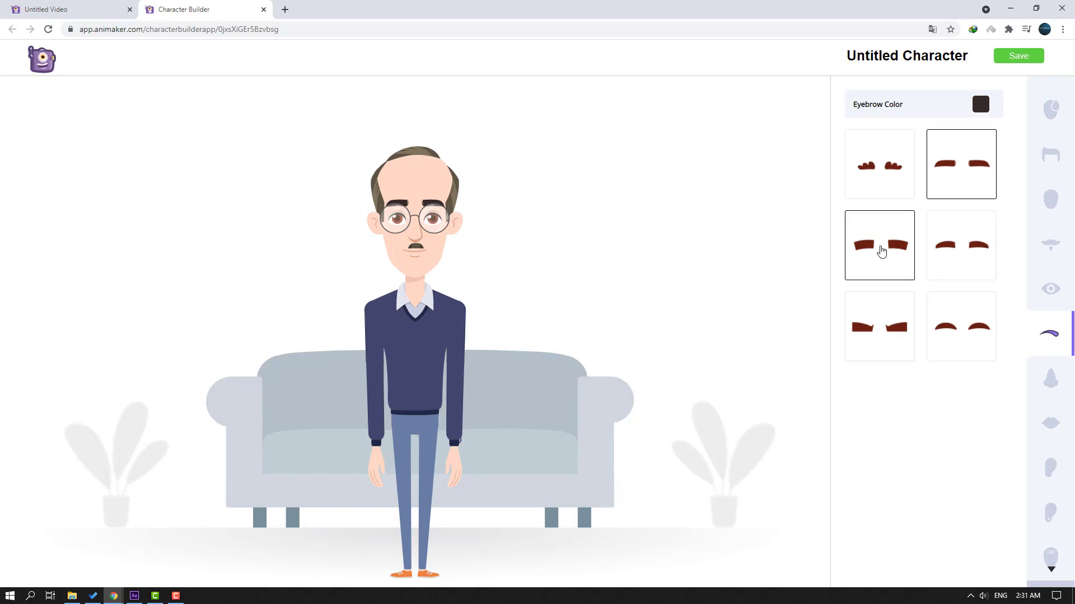
click(880, 249)
click(886, 174)
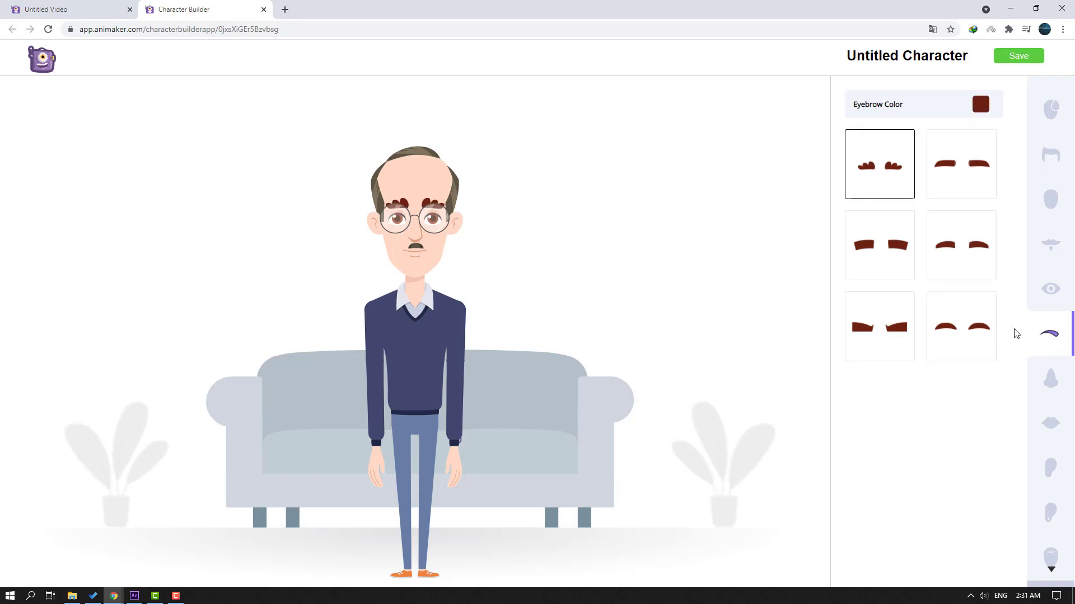
Try the orange side-tuft and short cropped brown hairstyles on the character, and restore the balding dark greyish one
click(1050, 155)
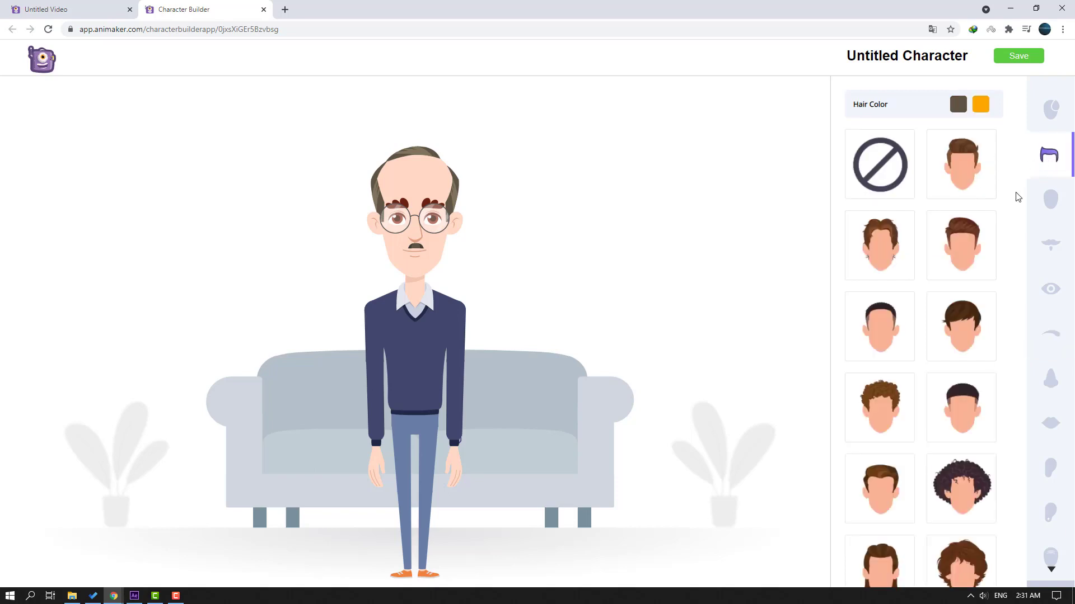
scroll(960, 322, down, 1)
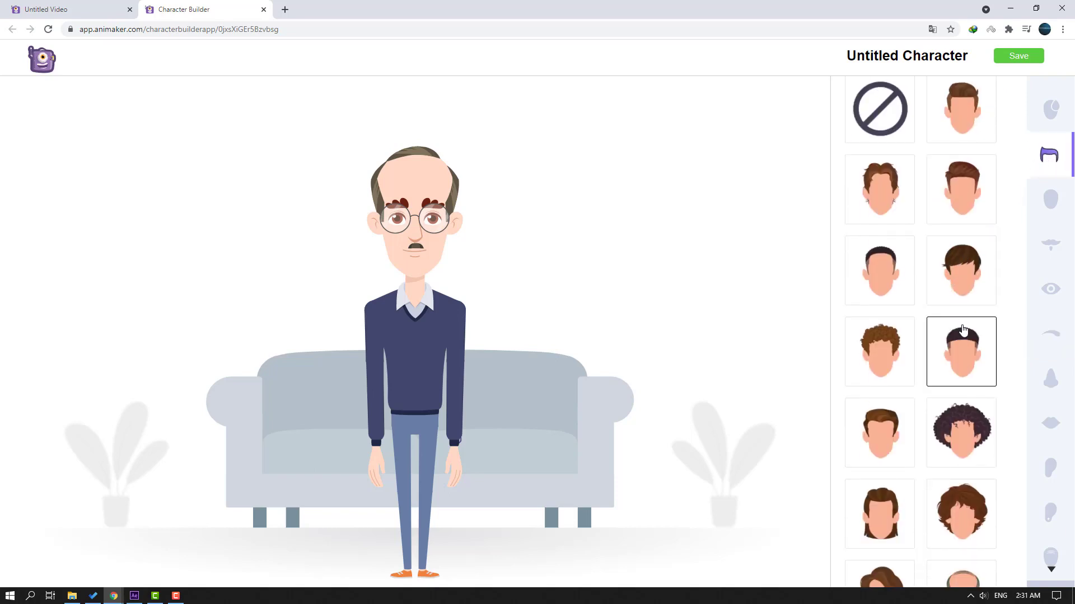
scroll(962, 326, down, 4)
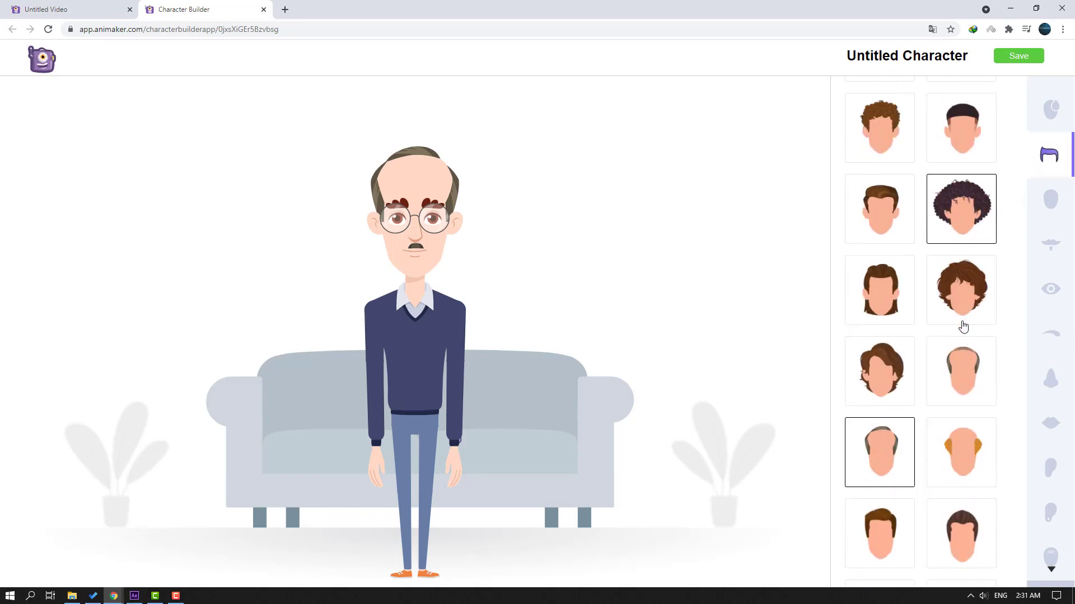
click(961, 459)
scroll(960, 459, down, 6)
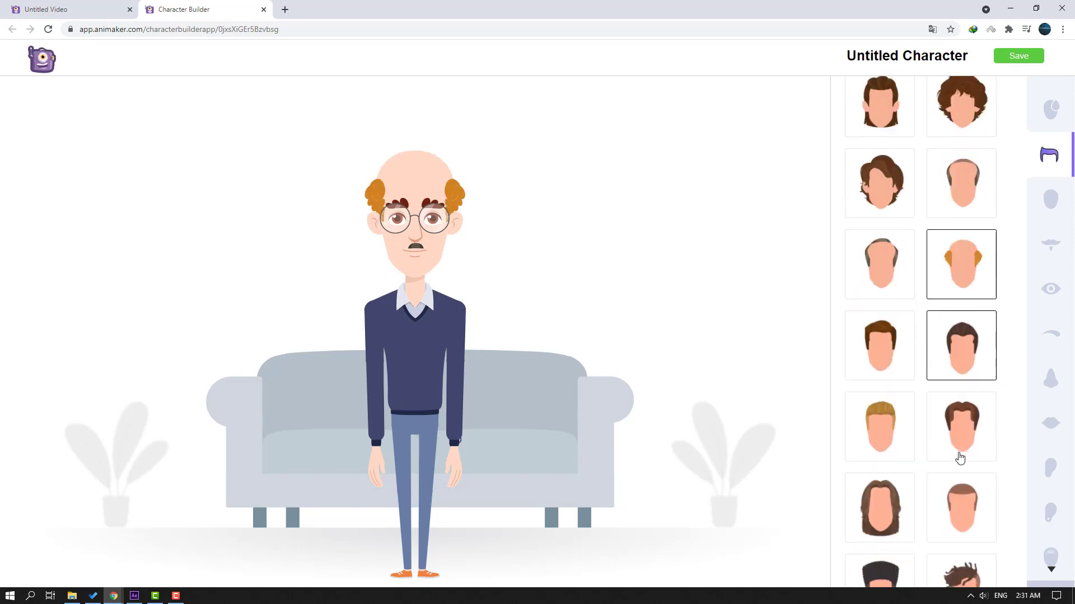
click(966, 371)
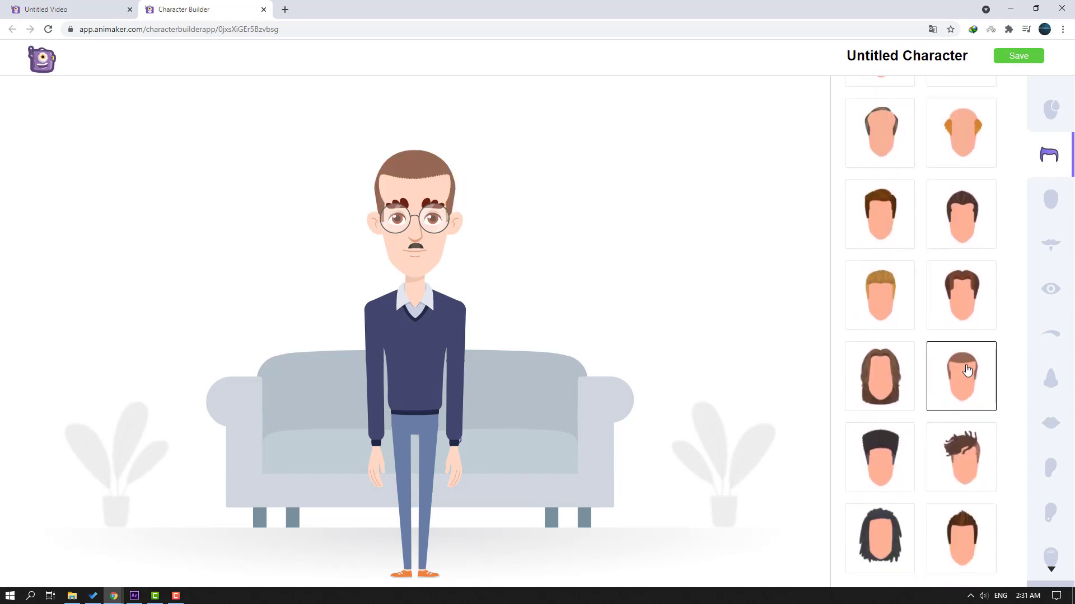
scroll(966, 371, up, 1)
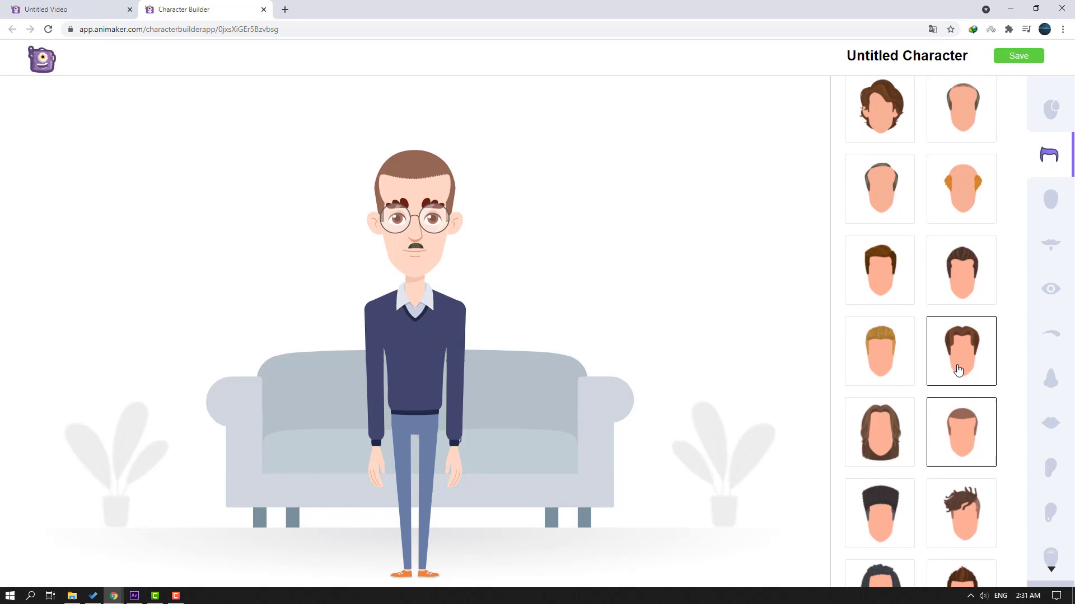
click(895, 199)
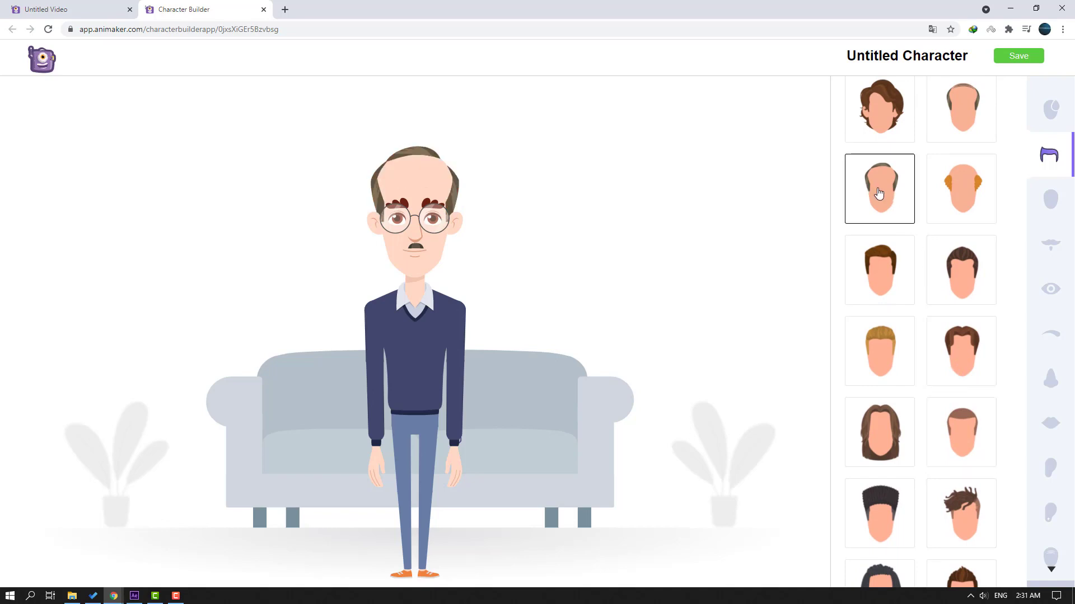
Look over the nose styles and give the character the fuller lips, the first lip style
click(1048, 378)
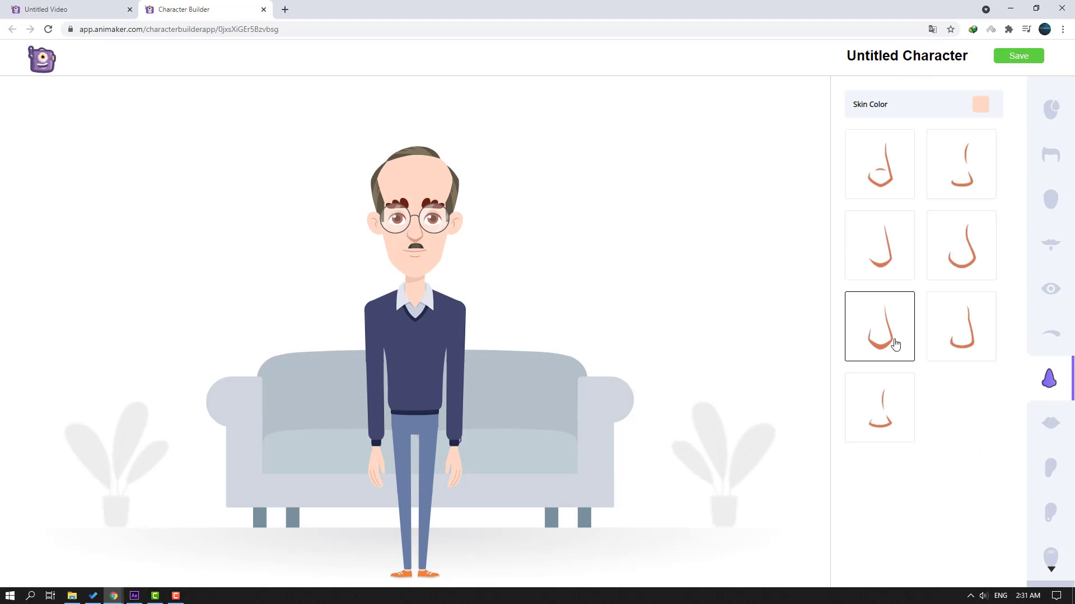
scroll(1052, 358, down, 1)
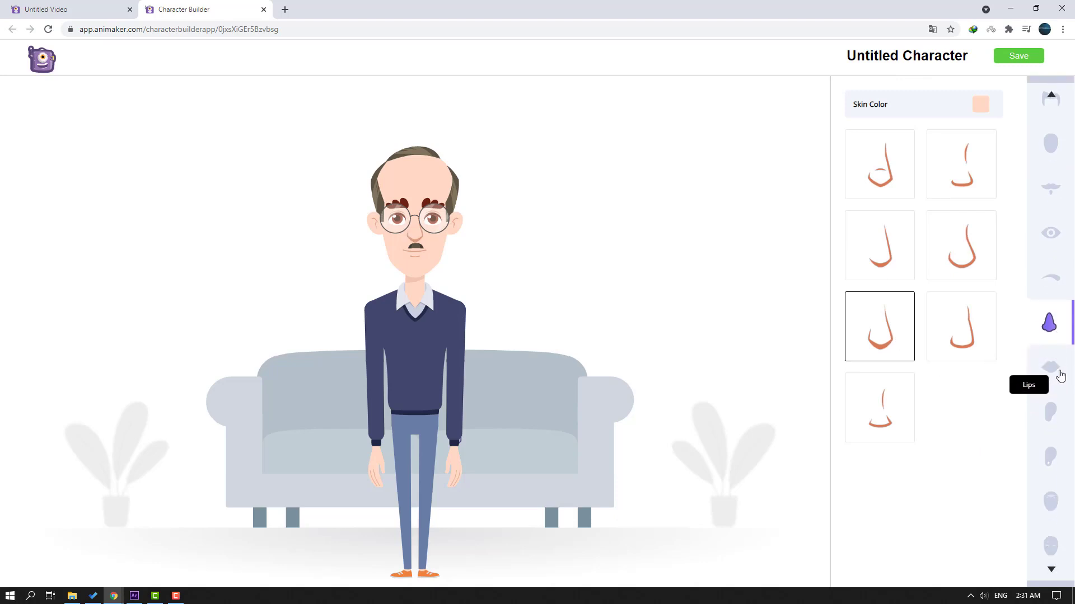
click(1057, 374)
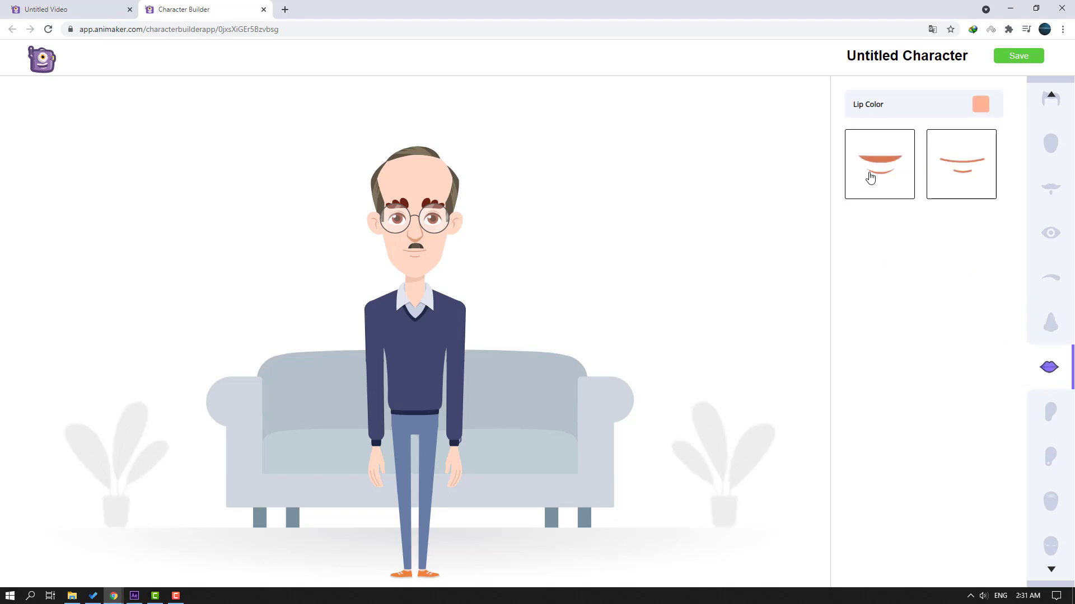
click(870, 166)
Give the character the first ear style in the third row and open the earring styles
click(1050, 414)
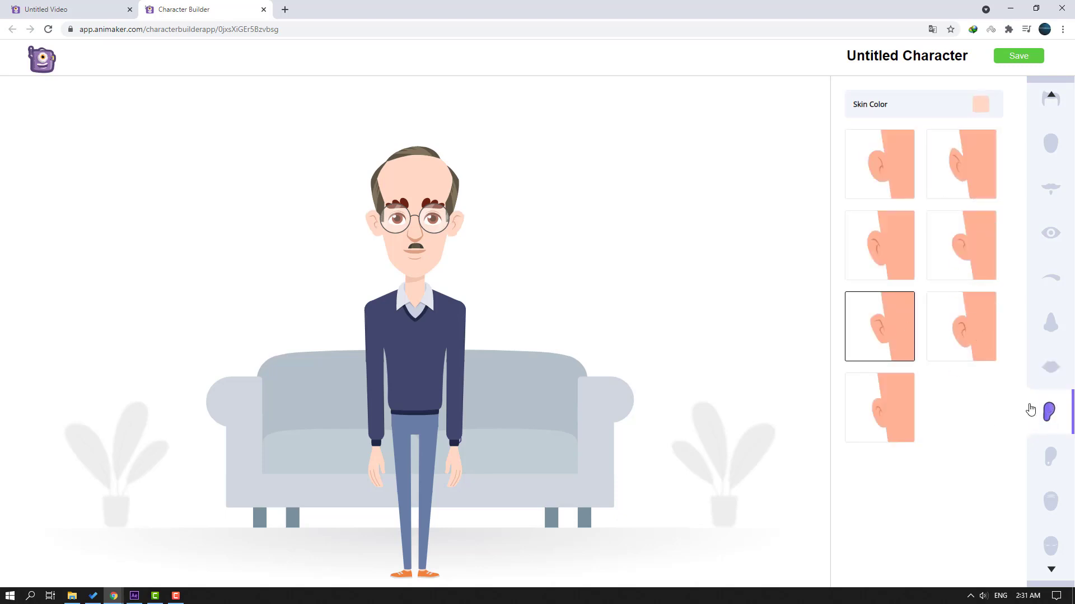
scroll(1030, 410, down, 1)
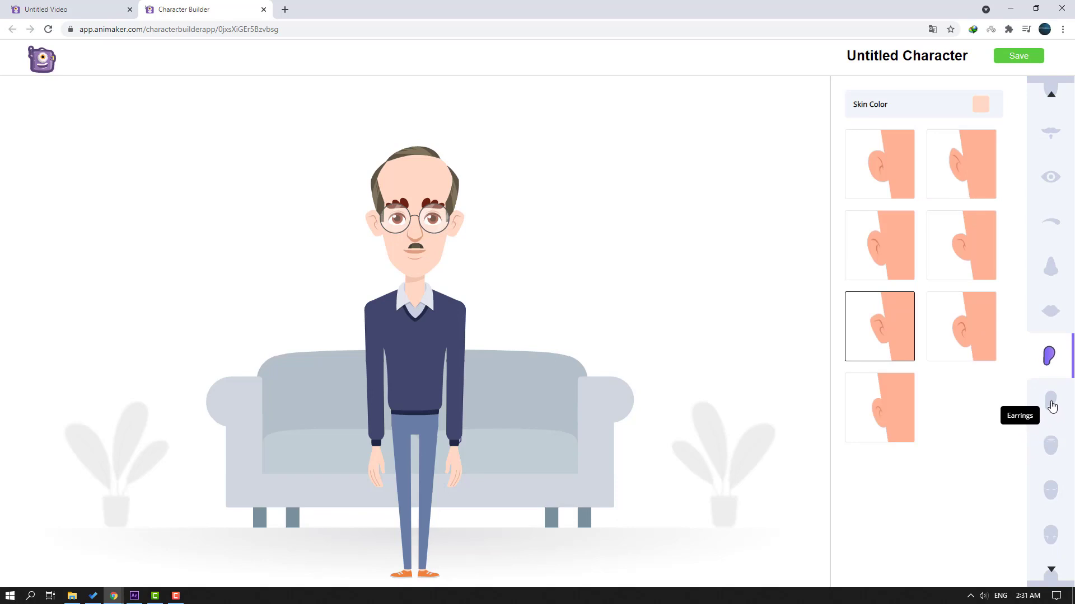
click(1052, 406)
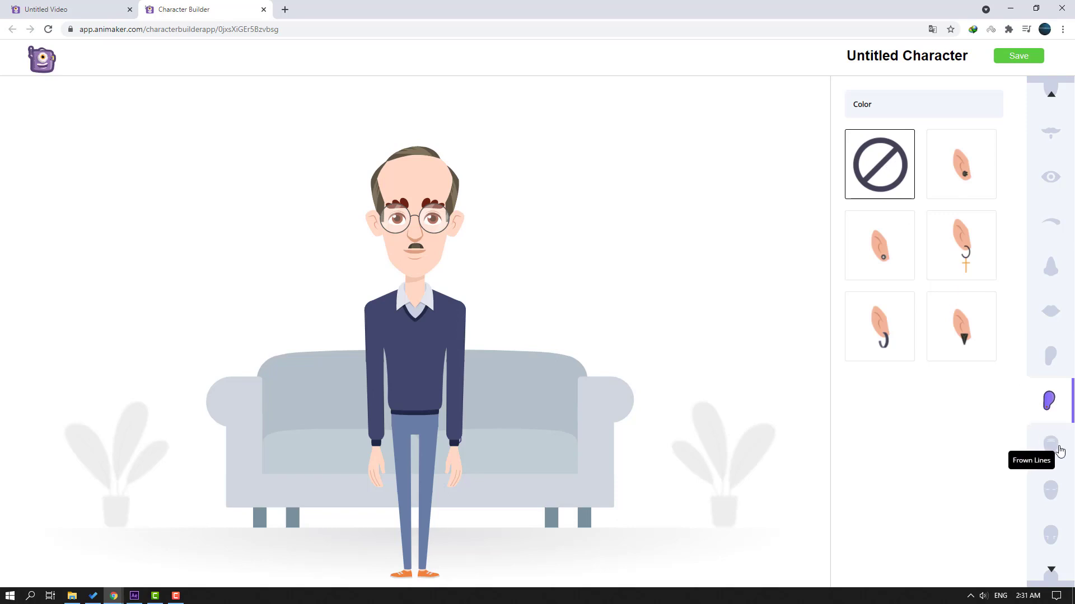
Add the green polka-dot neckerchief from the neckwear styles to the character
scroll(1058, 448, down, 5)
scroll(1057, 386, up, 5)
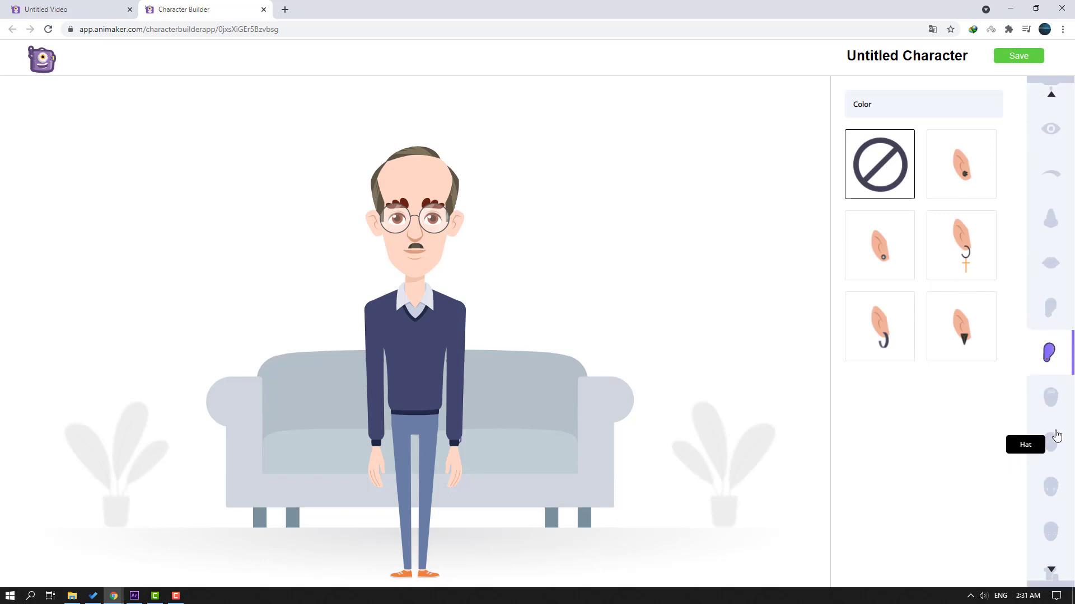
scroll(1056, 376, down, 3)
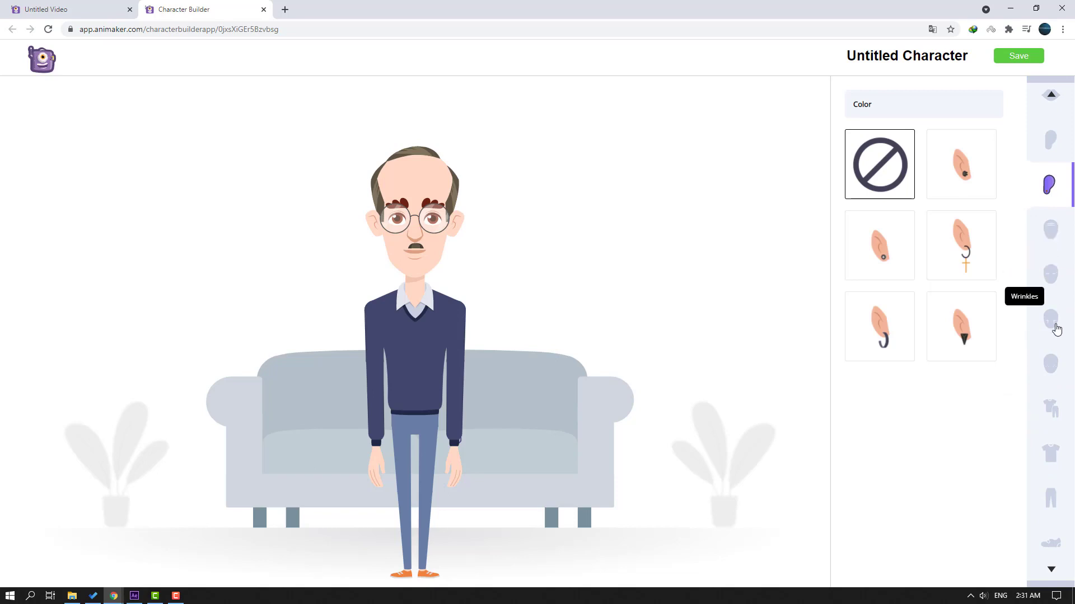
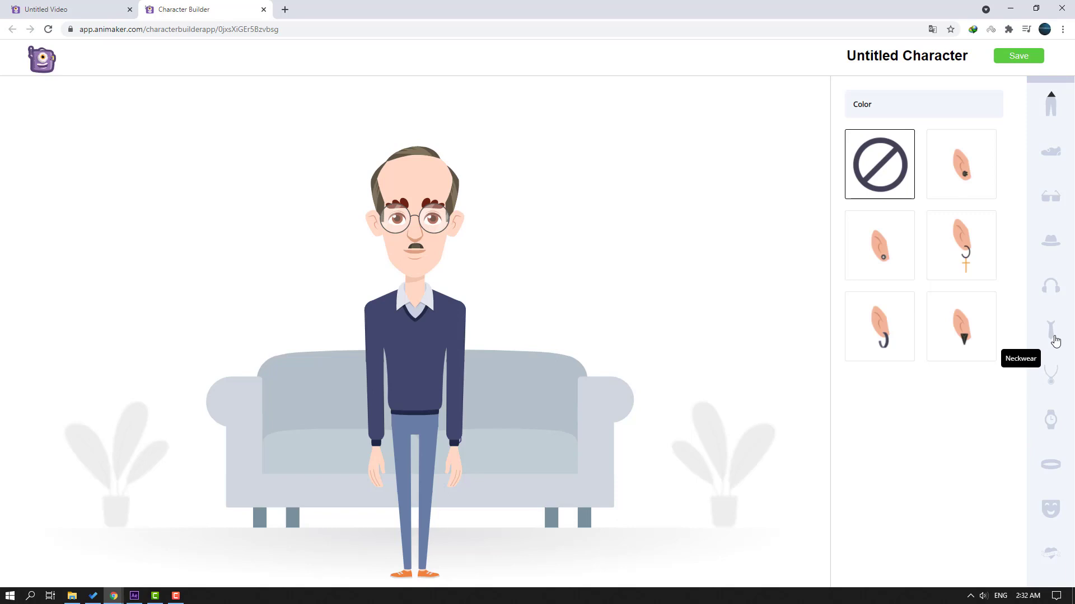
scroll(961, 343, down, 1)
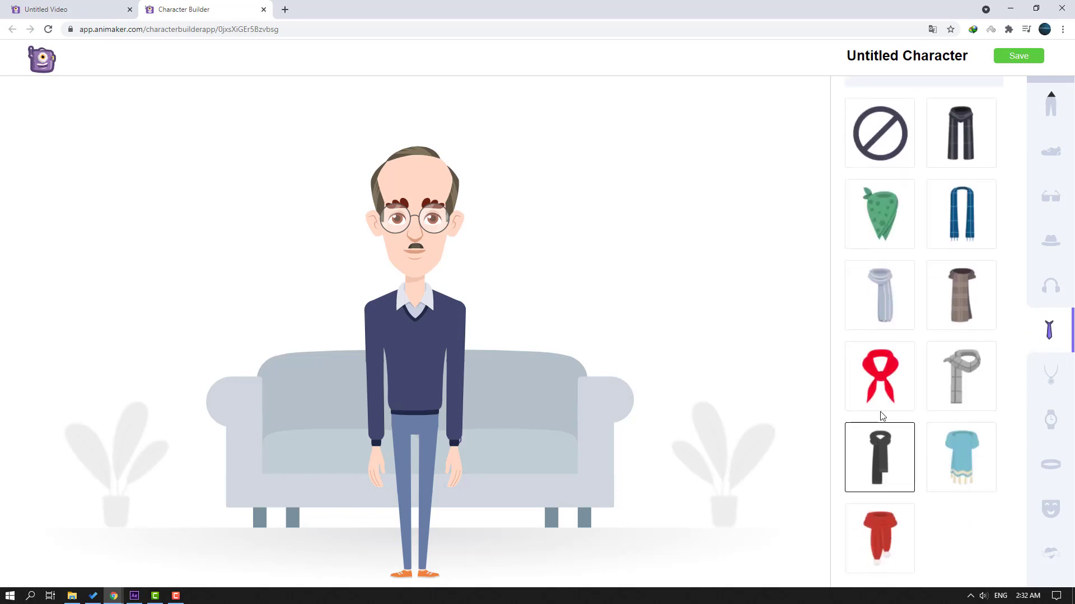
click(883, 225)
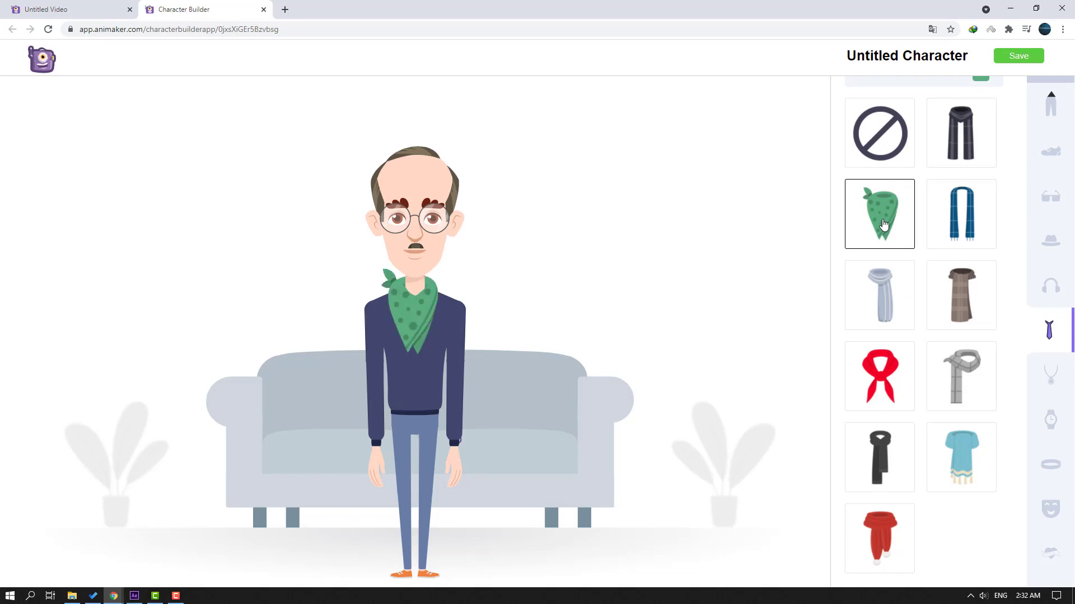
Browse the hat styles and put the reddish-brown flat cap on the character
click(1050, 241)
scroll(1011, 400, down, 2)
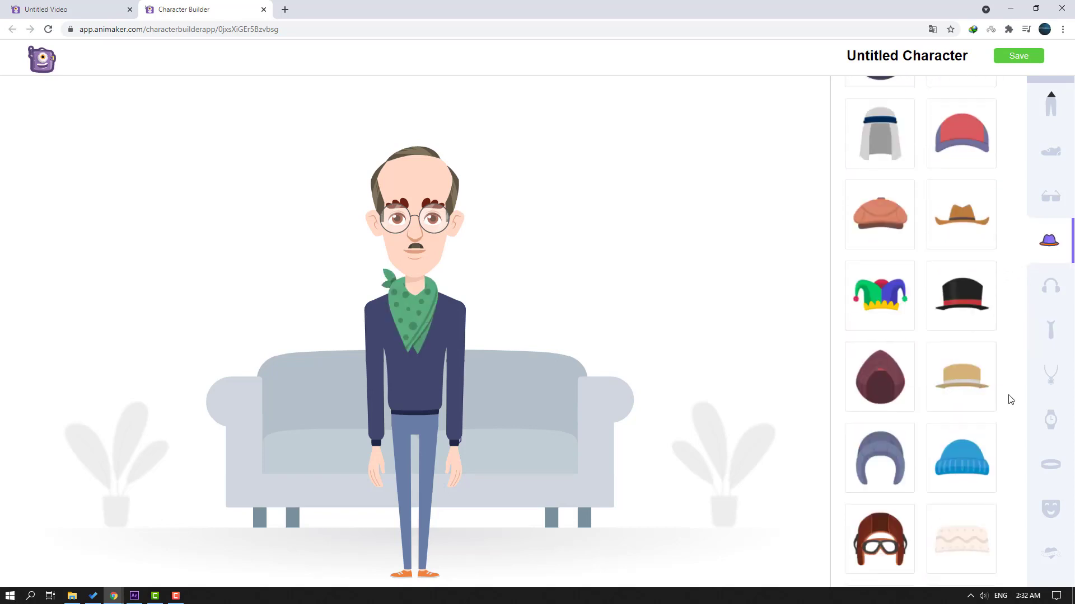
click(955, 221)
click(894, 224)
scroll(902, 280, down, 6)
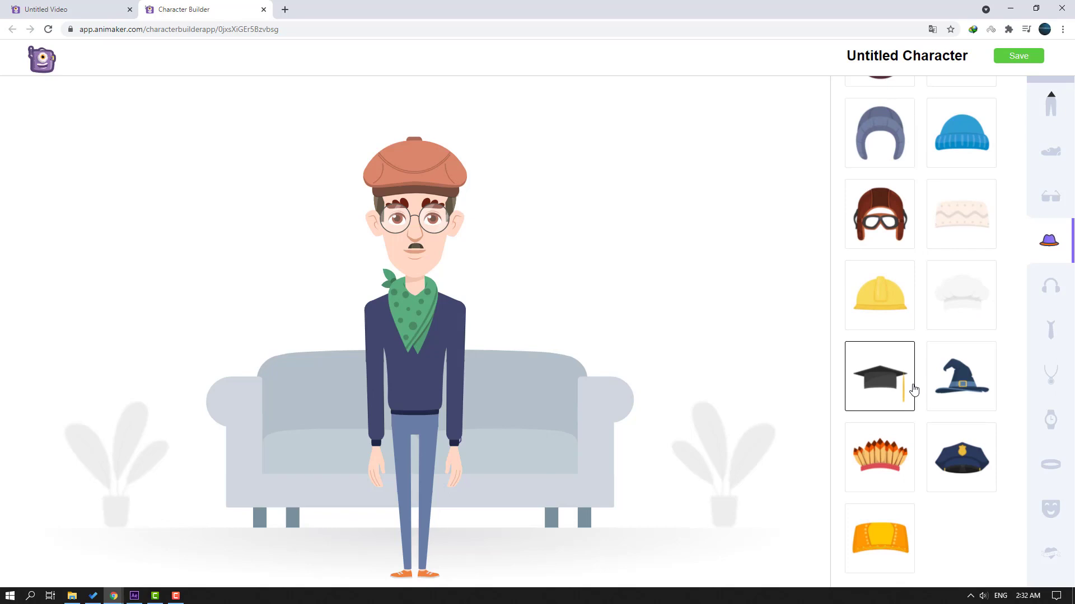
scroll(913, 390, up, 8)
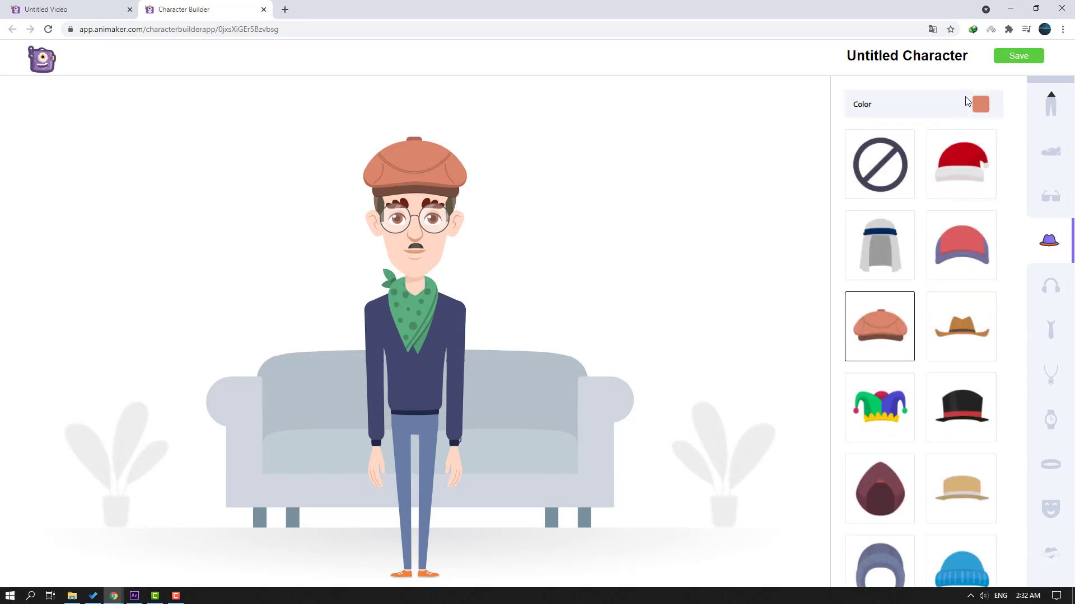
Save the custom character and confirm the save
click(1011, 61)
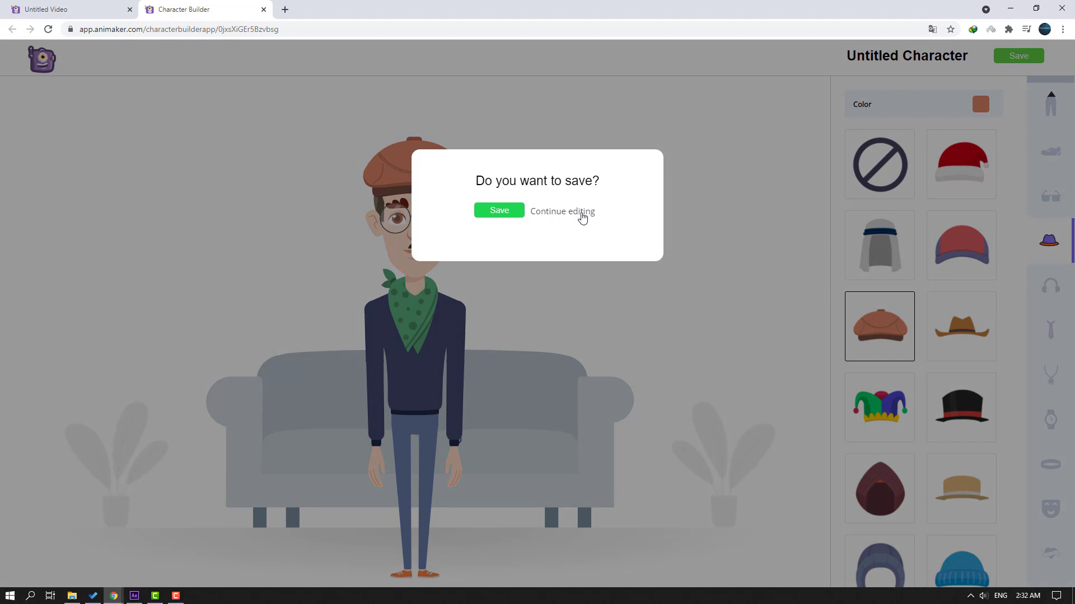
click(496, 216)
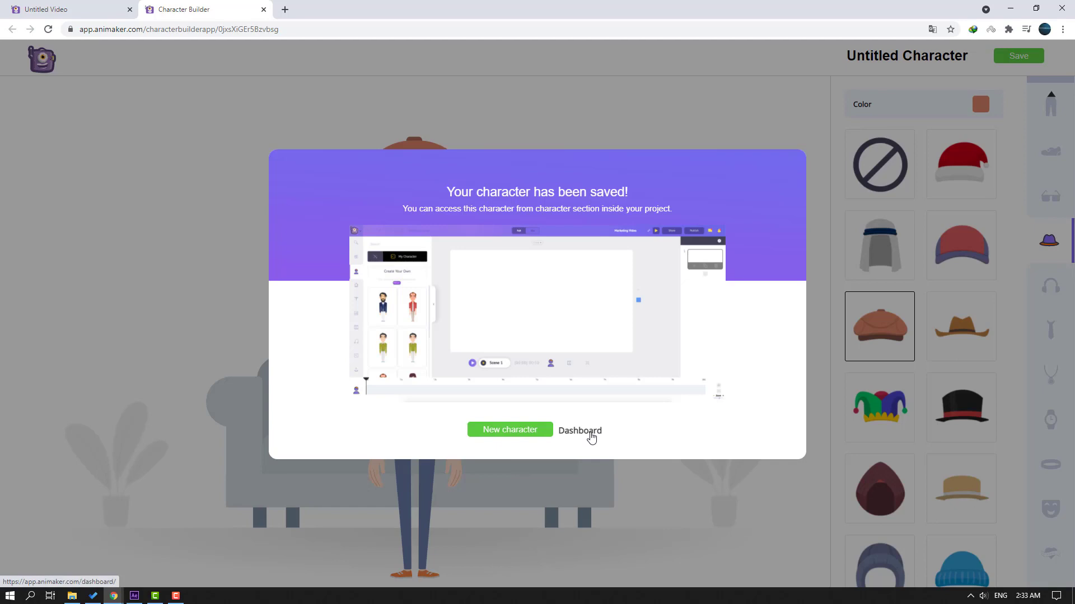
Return to the video project and add the saved custom character to the office scene, just beside the presentation screen
click(58, 10)
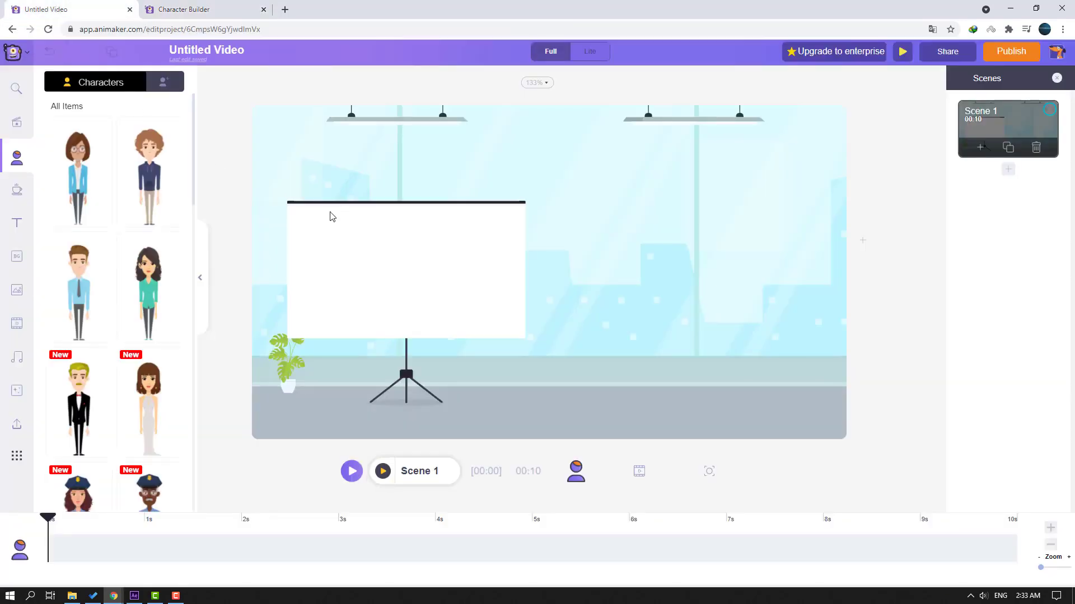
click(159, 85)
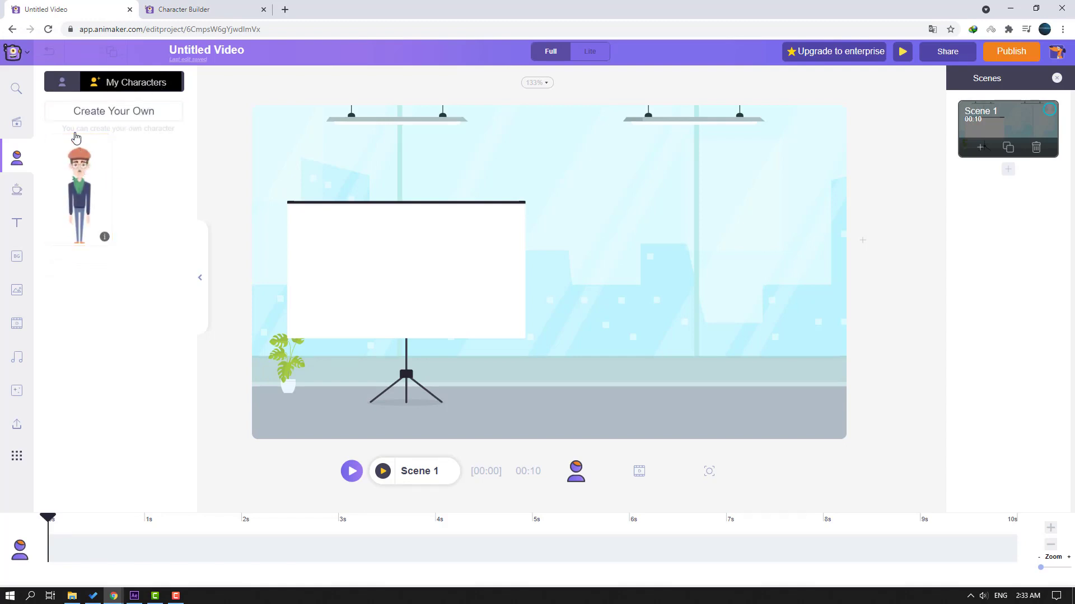
click(82, 185)
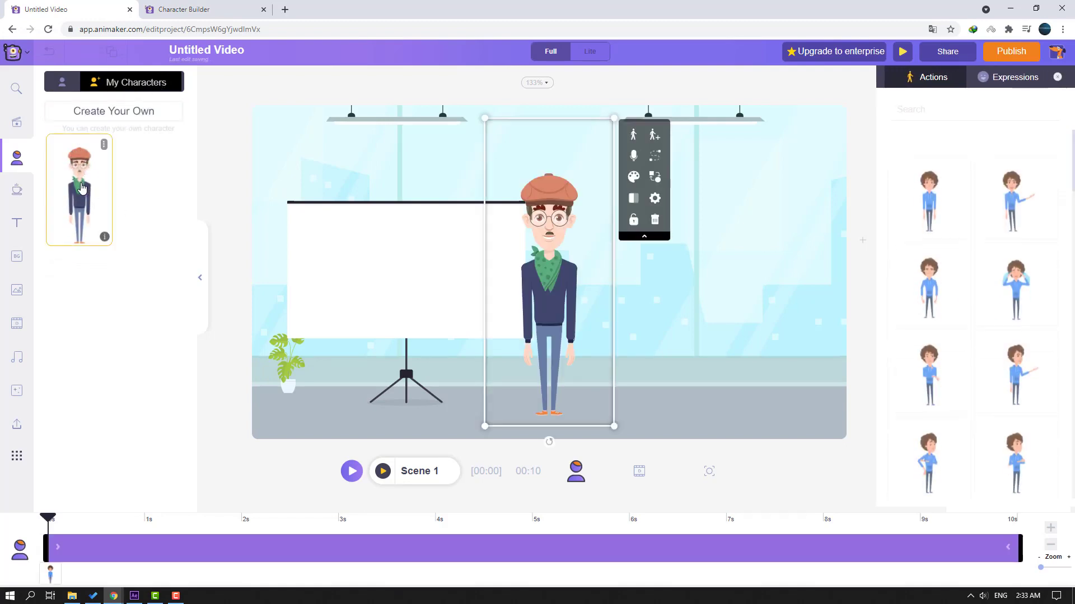
drag(543, 312, 563, 317)
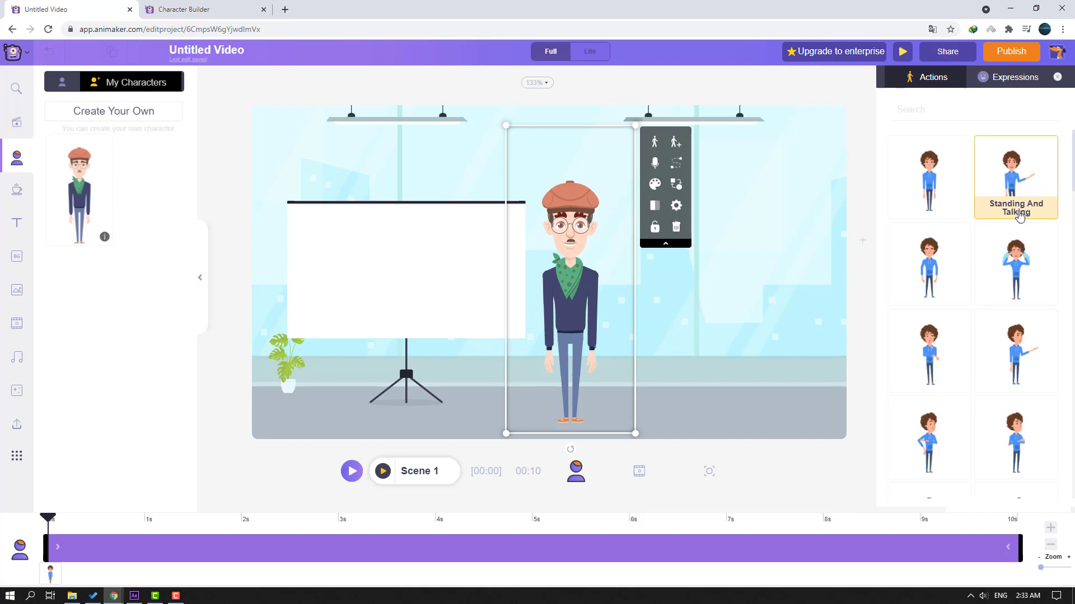
Apply the Standing And Talking action to the character and set the smiling expression with one enlarged eye, third in the fifth row
scroll(1015, 268, down, 5)
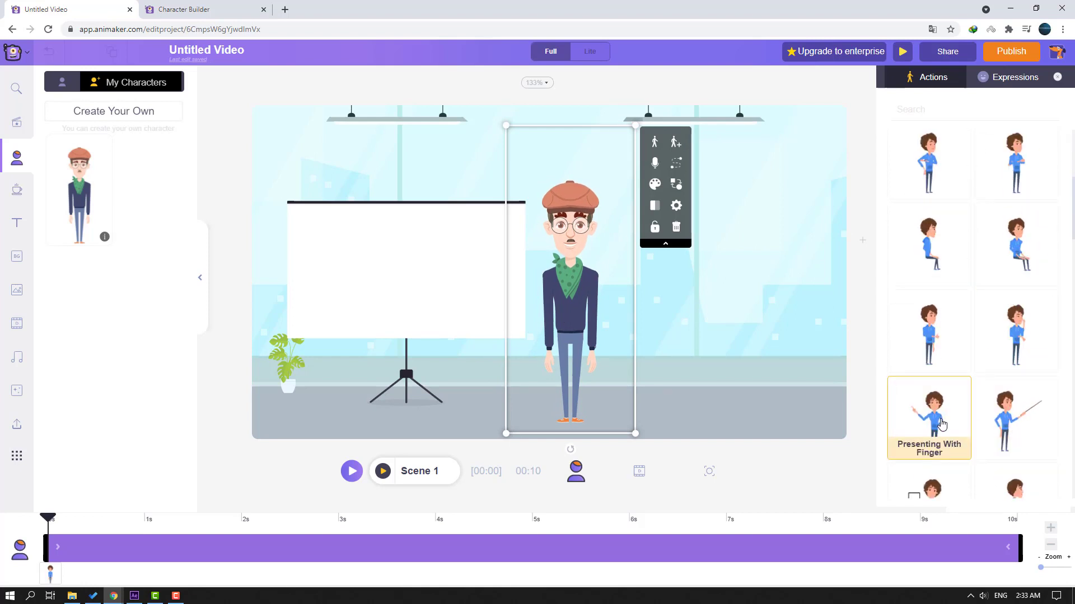
scroll(931, 433, down, 3)
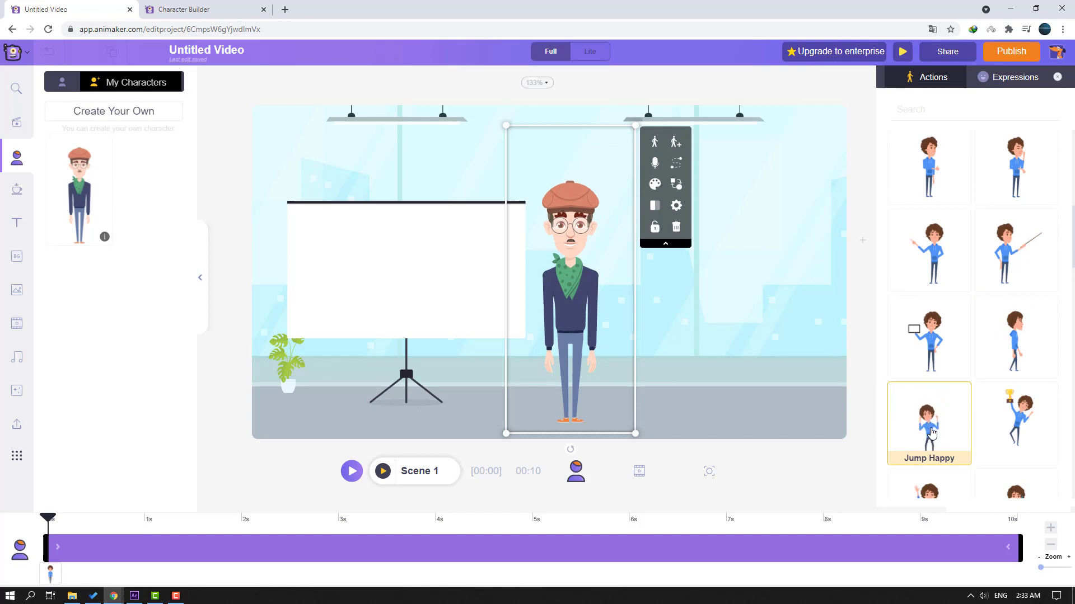
scroll(932, 425, down, 2)
scroll(929, 431, up, 5)
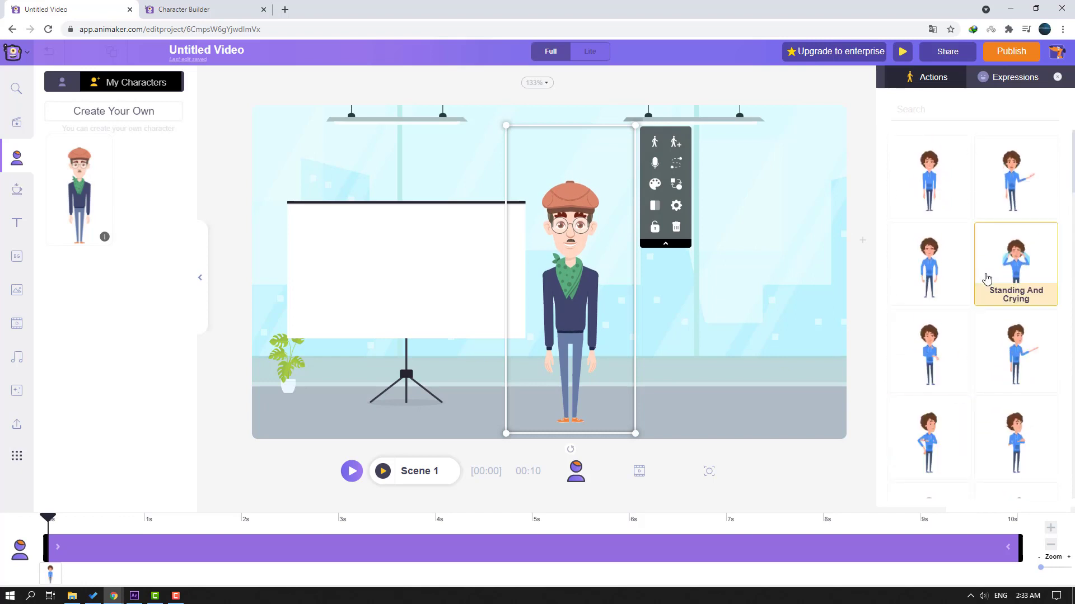
click(1005, 193)
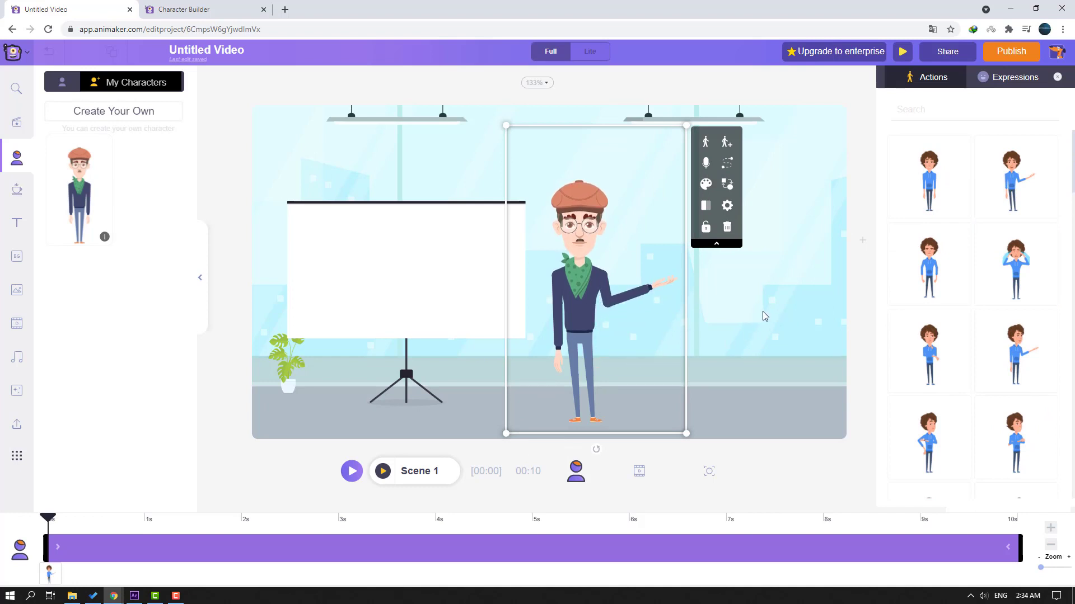
click(1008, 78)
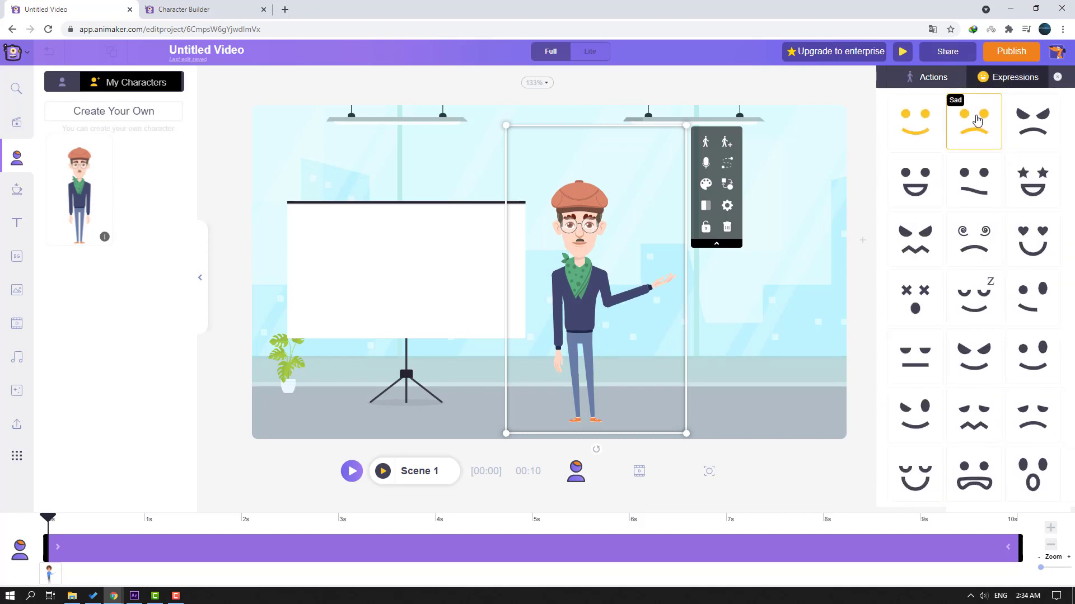
click(1025, 365)
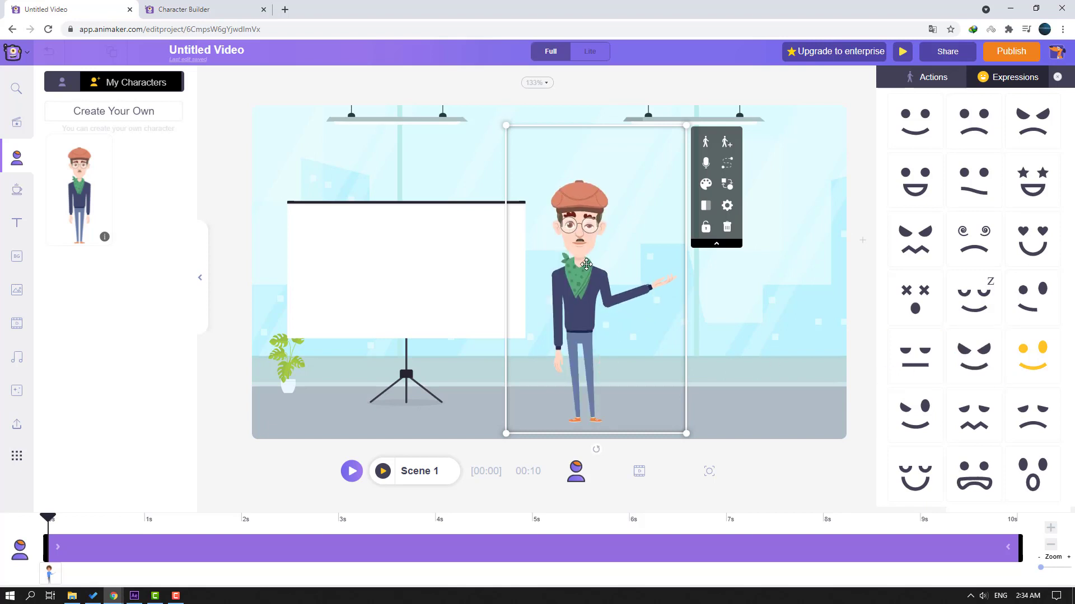
Give the character the closed-eye smiling expression, and record, preview and apply a voice-over with lip sync
click(931, 471)
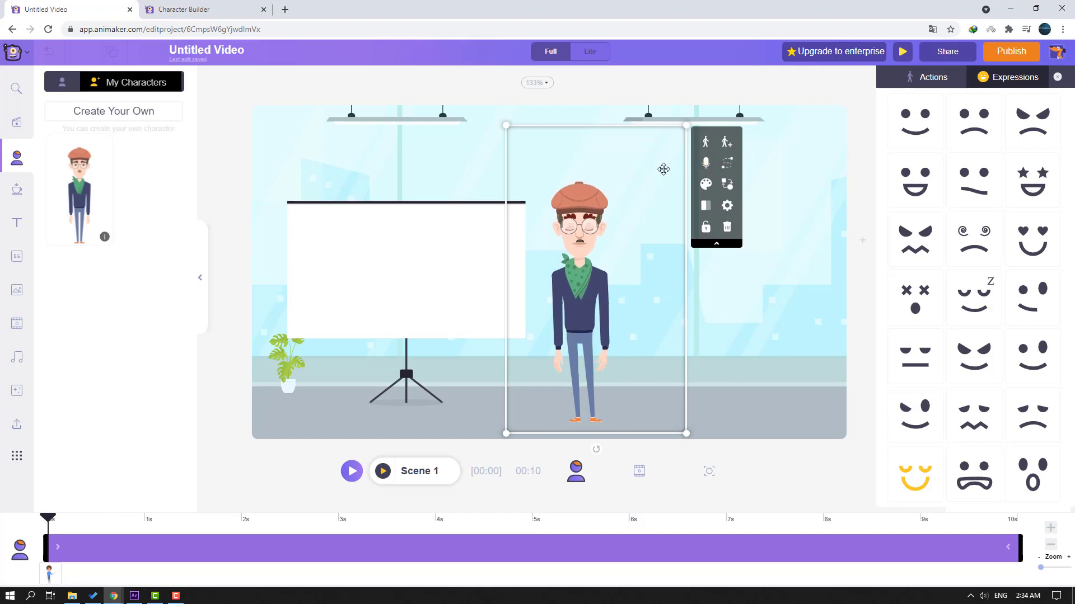
click(704, 164)
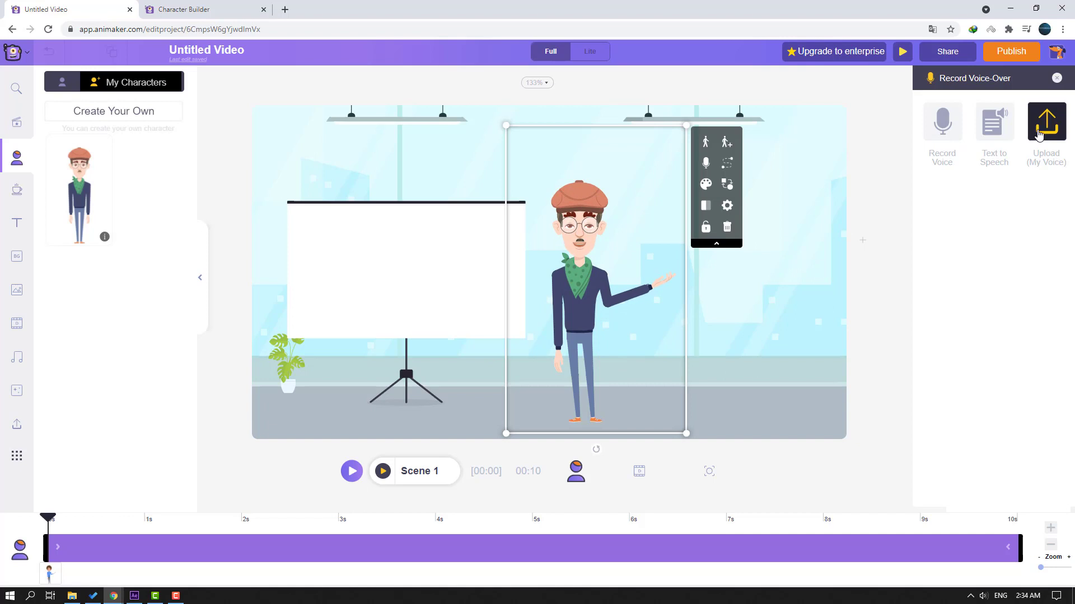
click(938, 147)
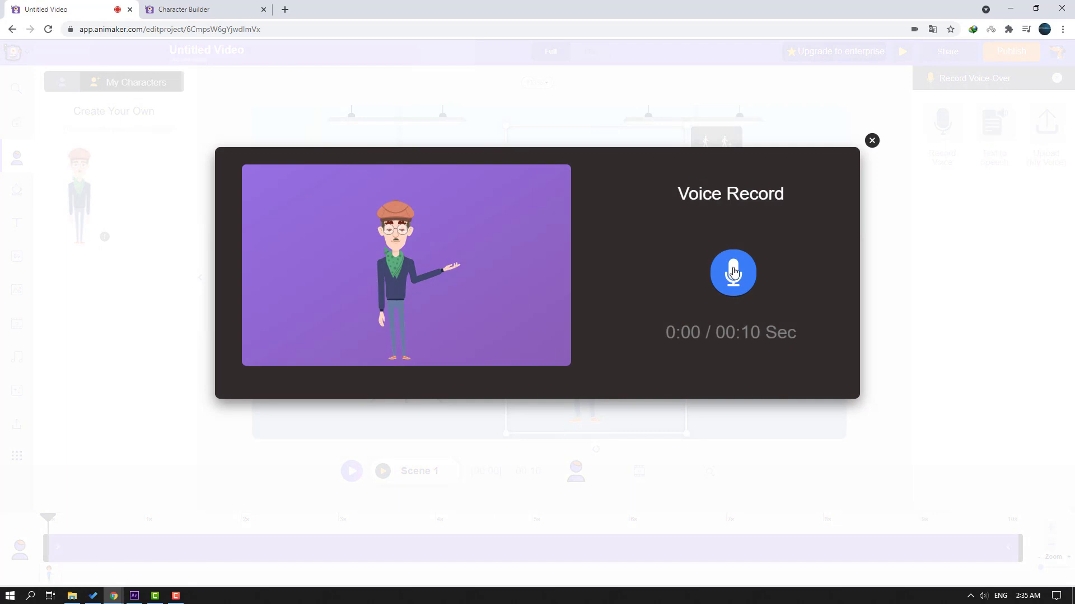
click(733, 273)
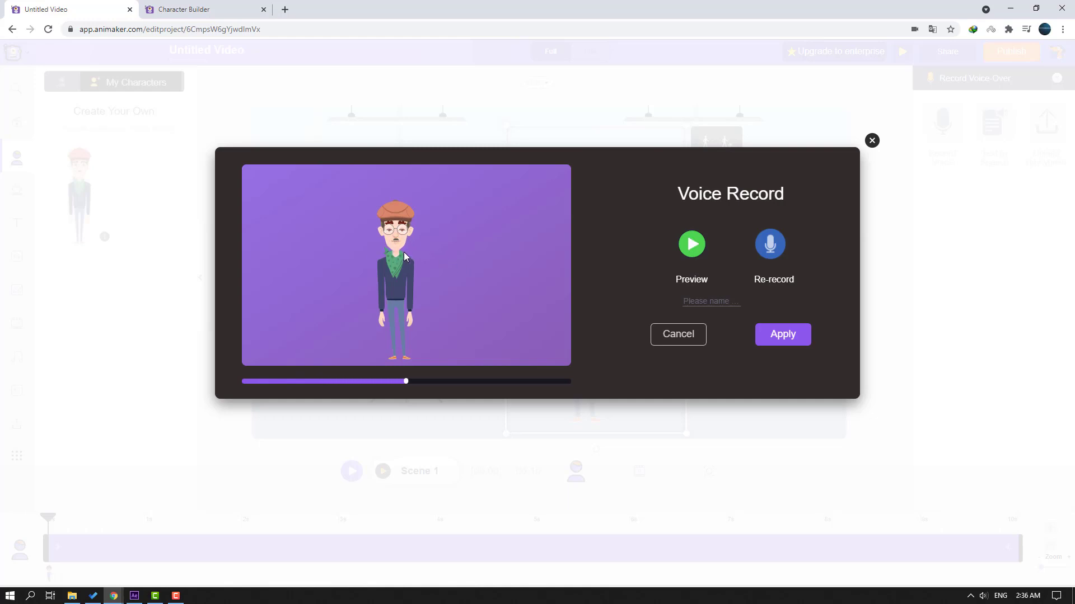
click(689, 280)
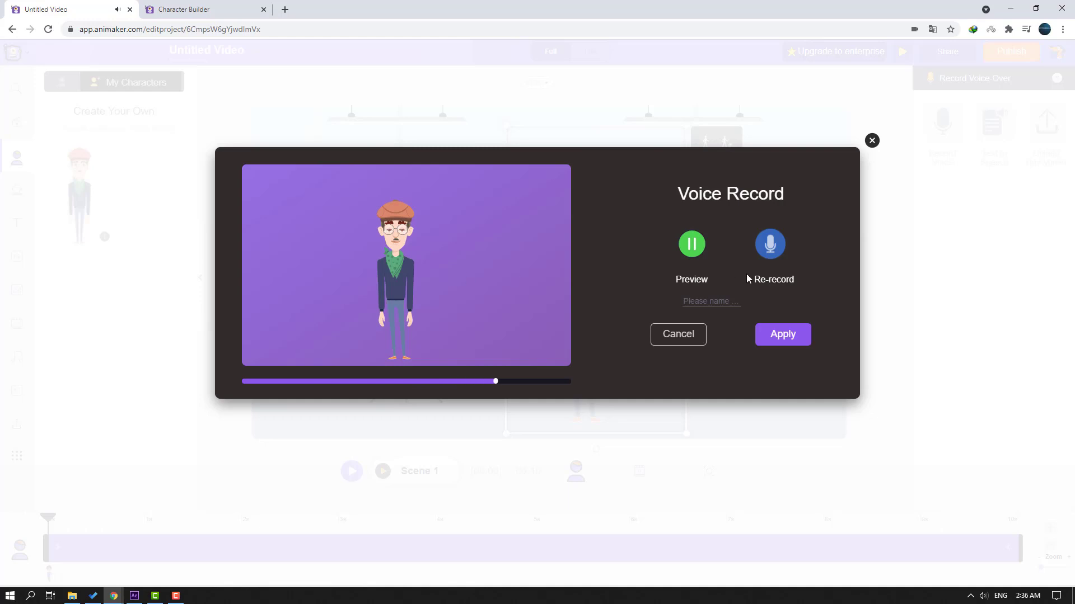
click(782, 335)
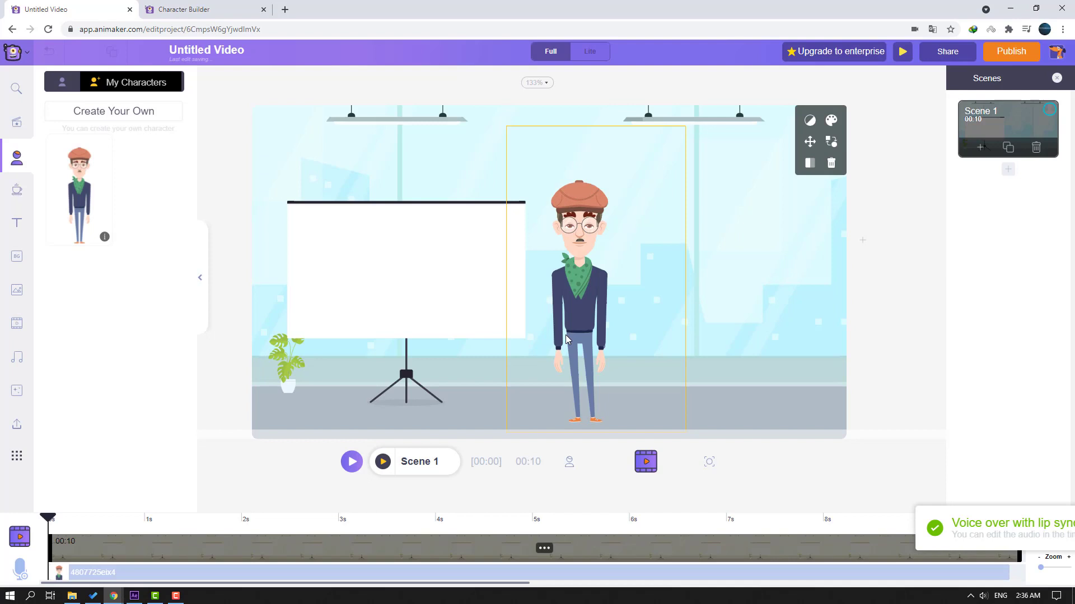
click(352, 471)
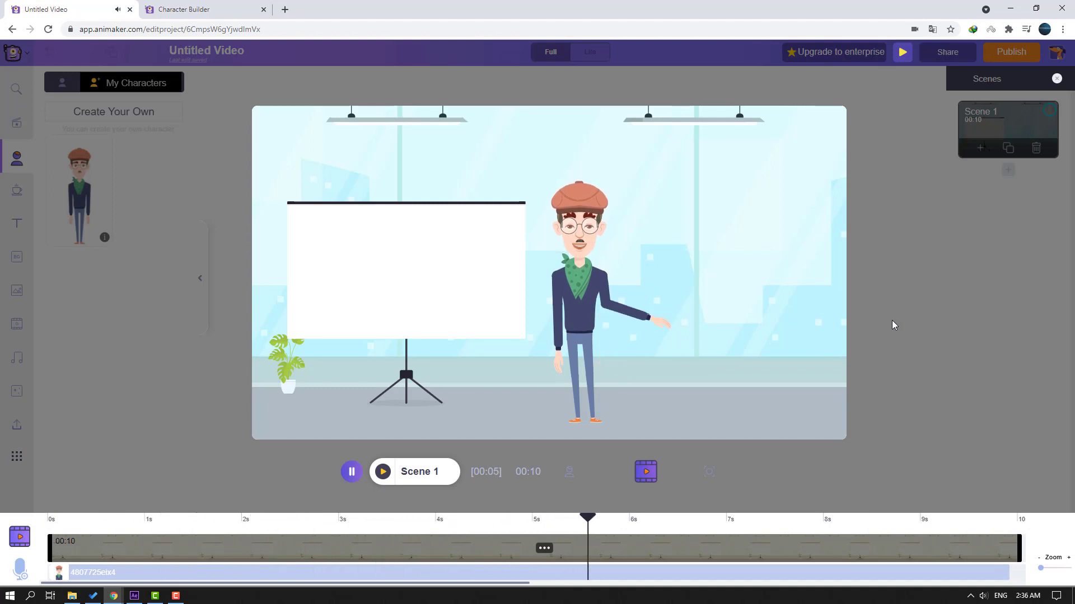
click(352, 472)
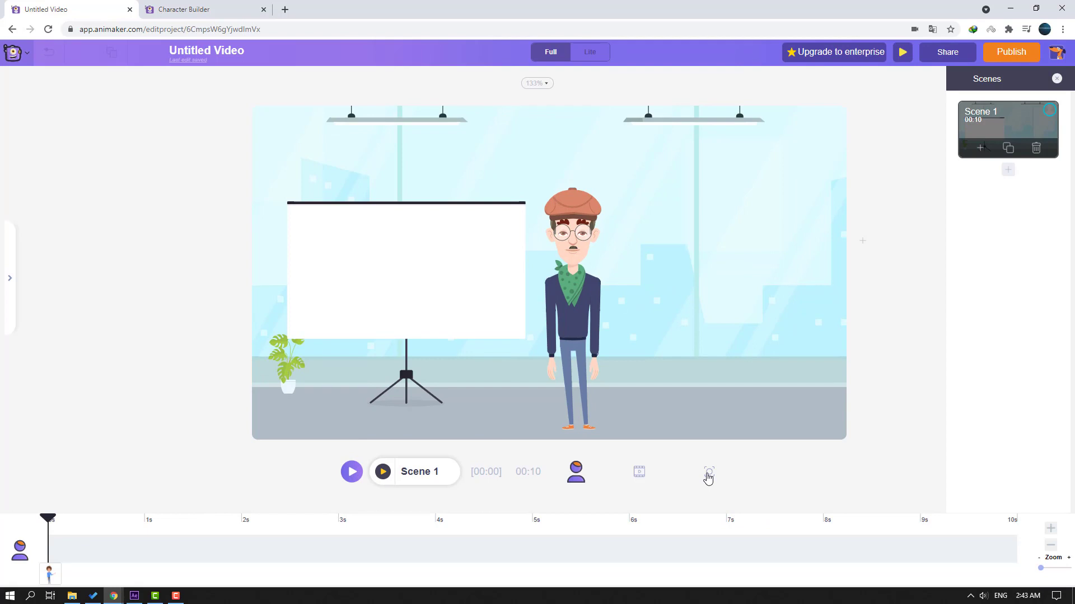
Add a camera effect at about 4.7 s, enlarge its frame around the character's upper body, and extend its transition to about 6.5 s
click(709, 475)
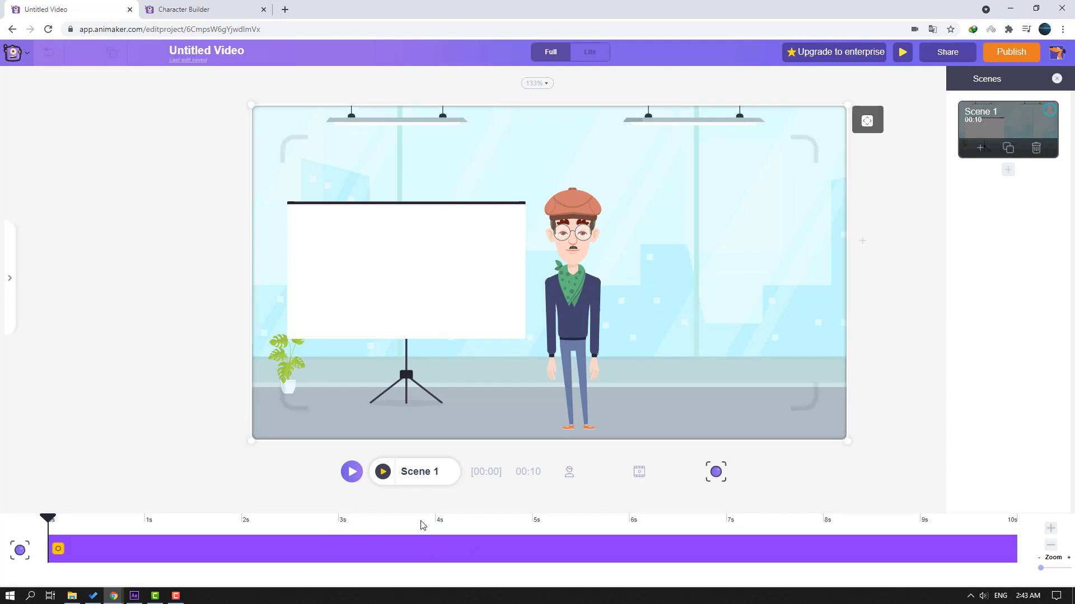
click(446, 527)
drag(449, 523, 503, 525)
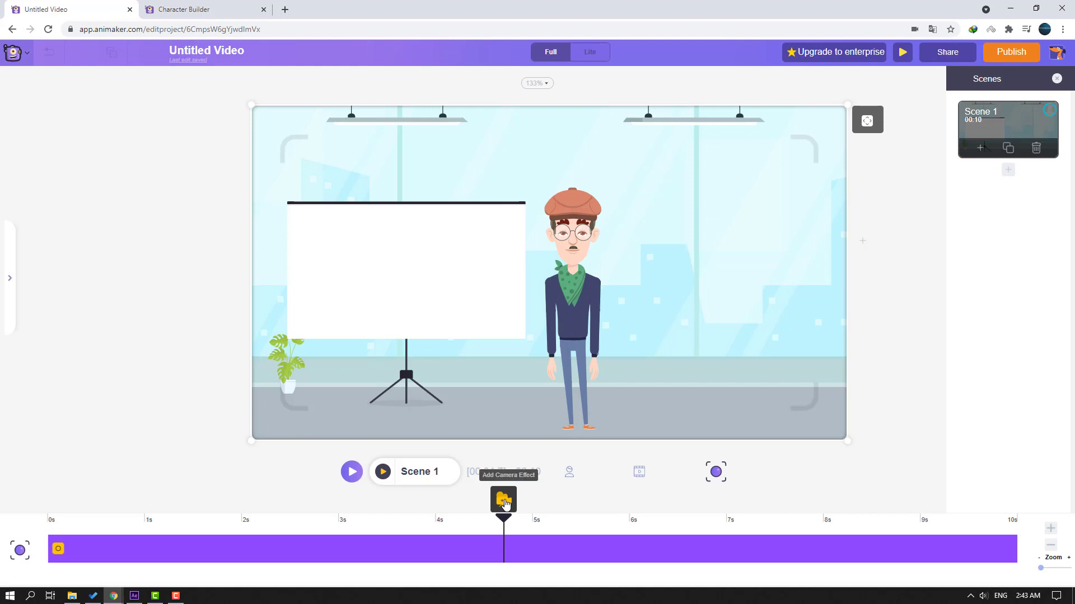
click(504, 501)
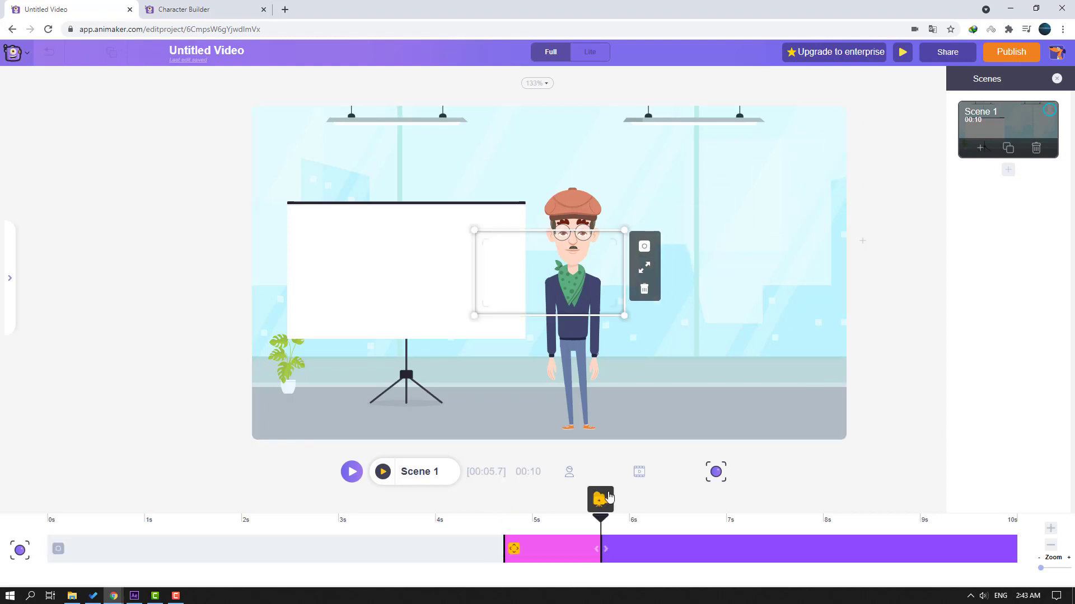
drag(624, 315, 700, 358)
drag(556, 305, 590, 289)
drag(606, 549, 684, 549)
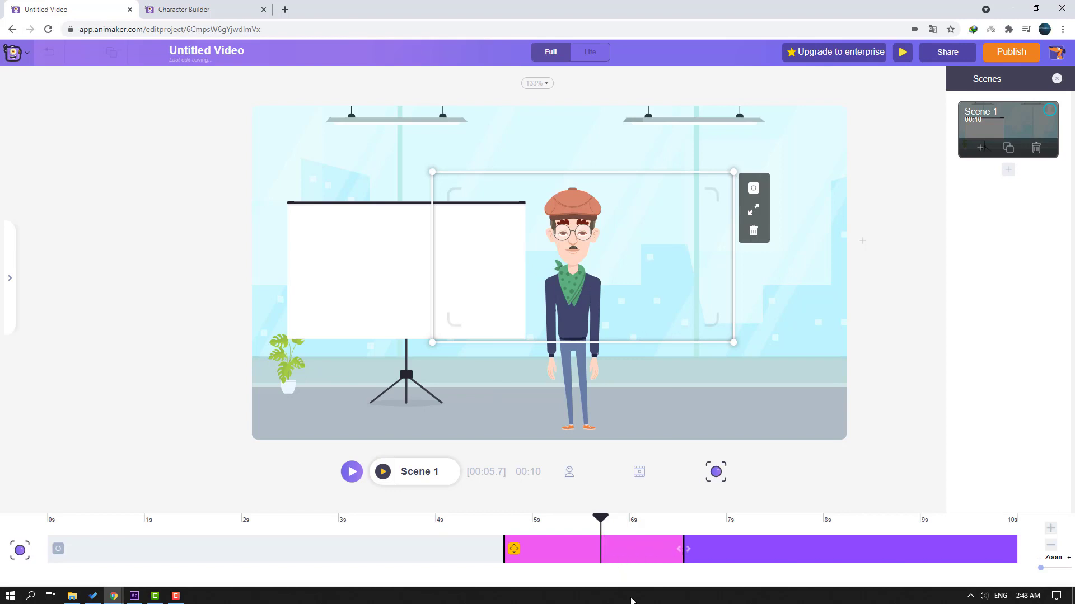
Play Scene 1 from the start to check the camera zoom on the talking character
click(353, 473)
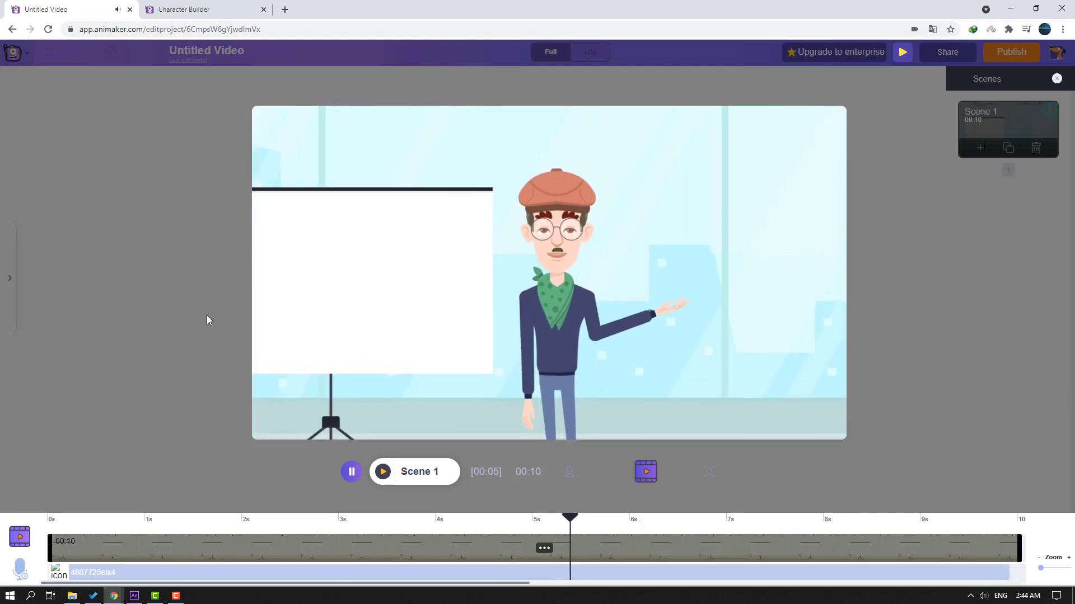
click(351, 475)
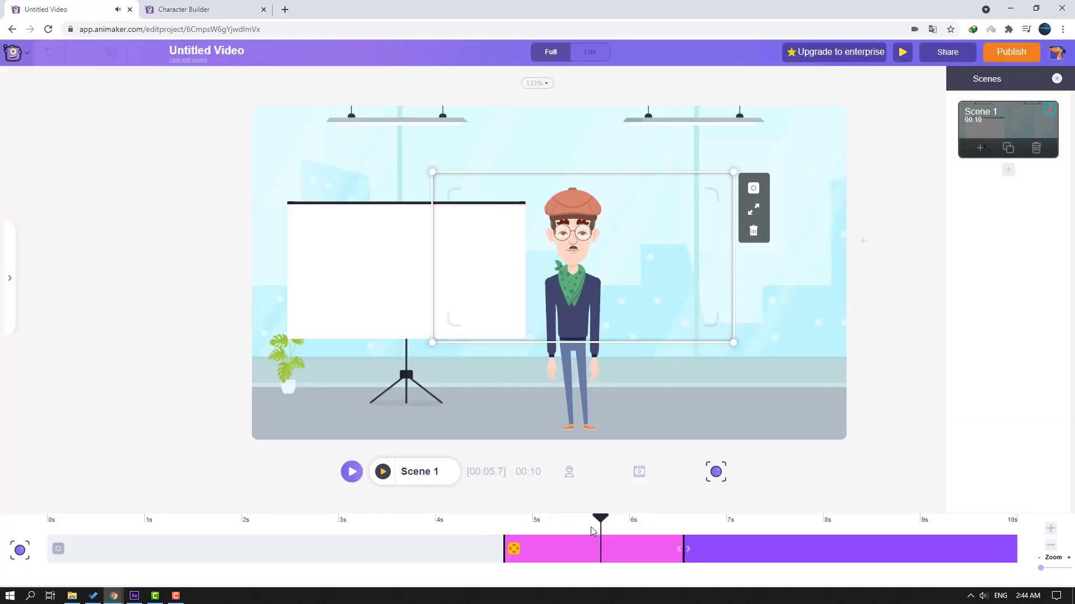
click(50, 523)
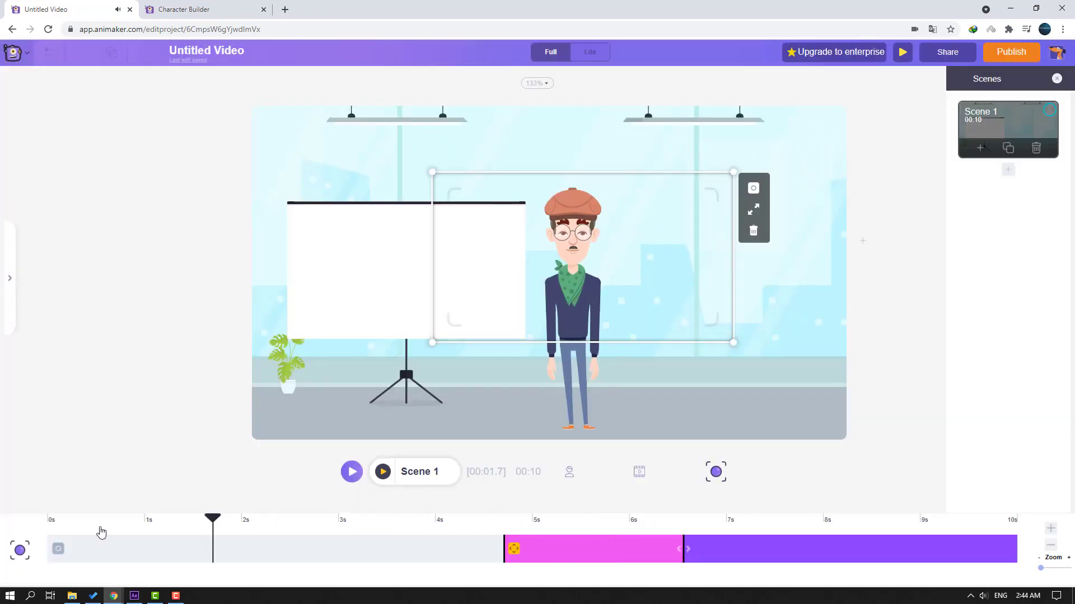
click(352, 473)
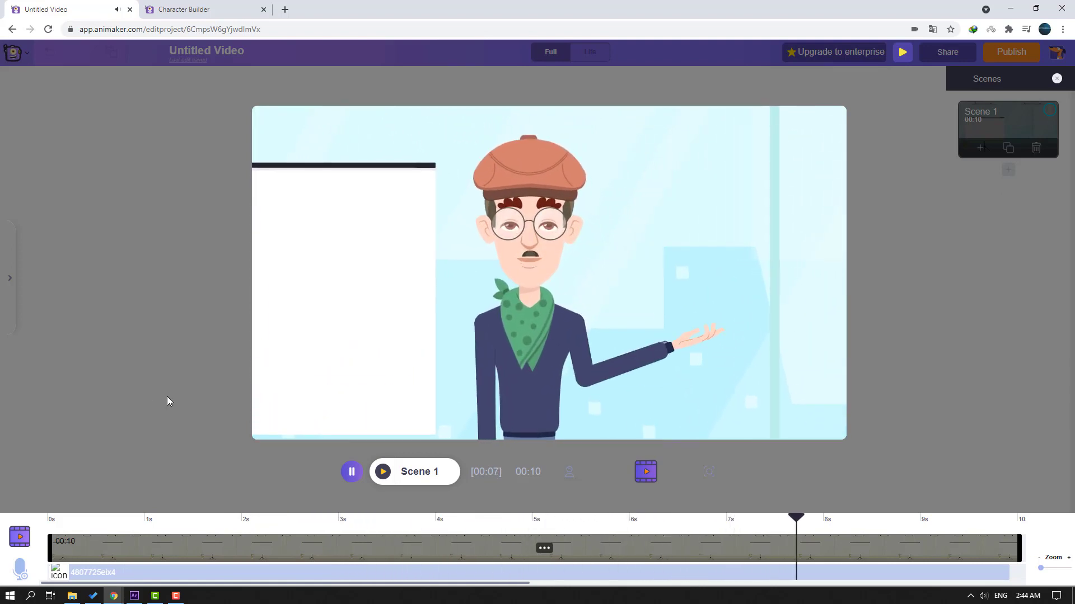
click(352, 472)
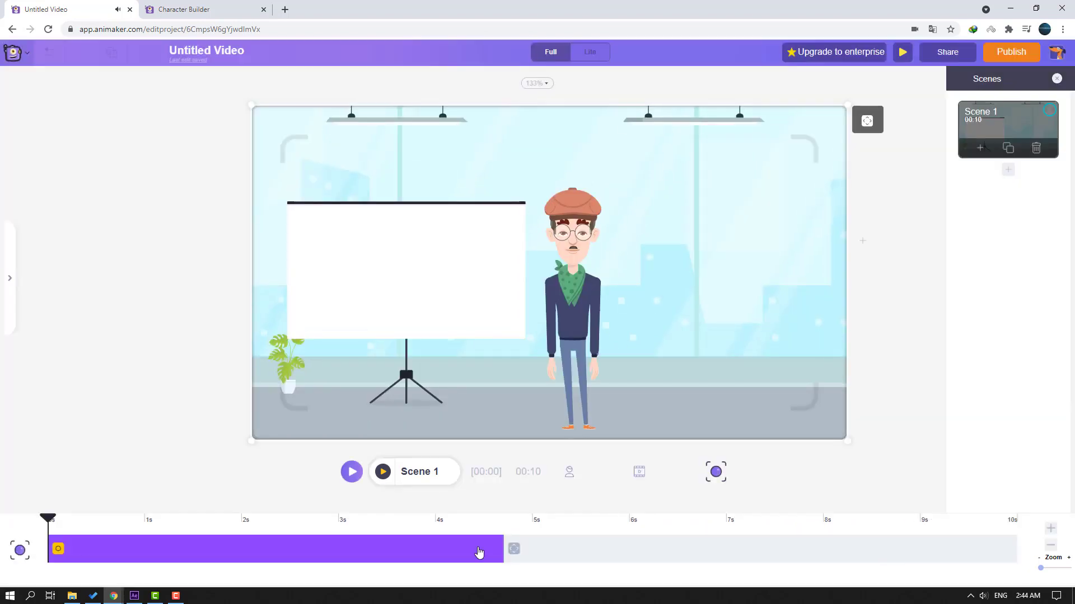
click(183, 548)
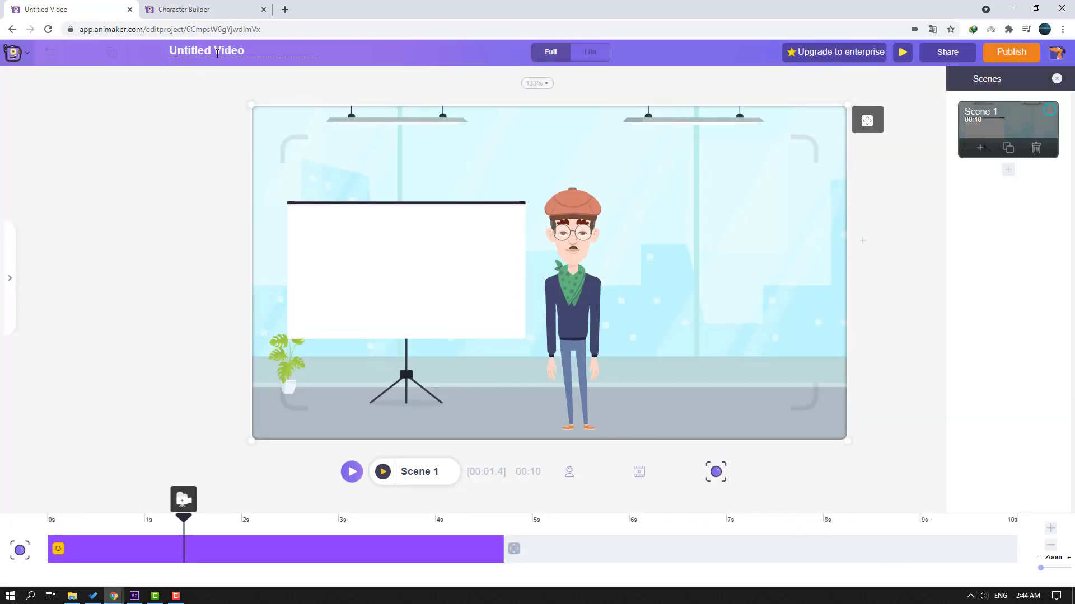
Rename the video project to Education Video
drag(225, 53, 157, 65)
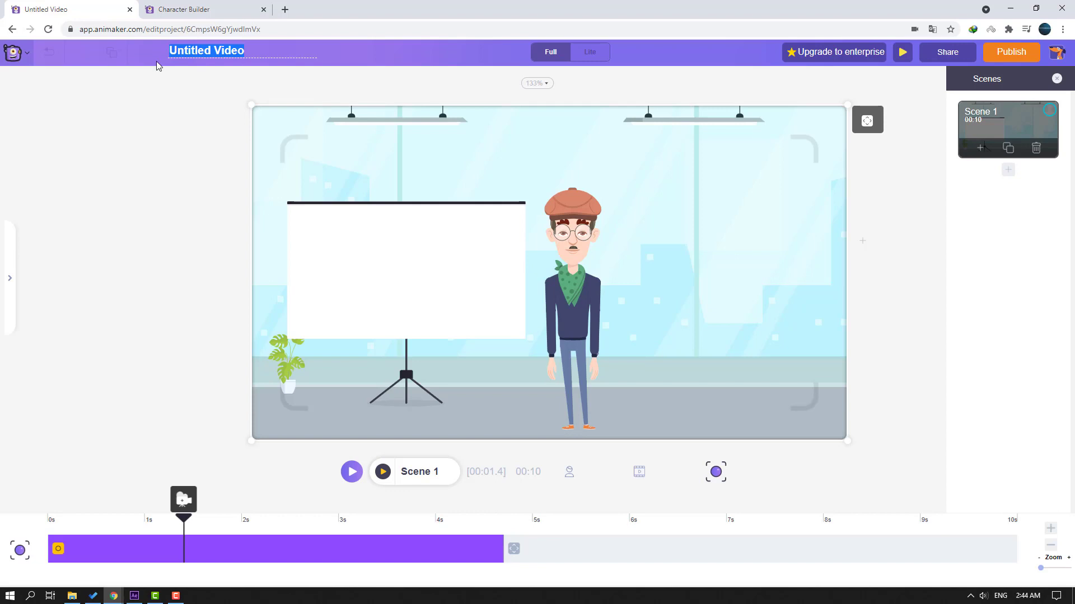
key(BackSpace)
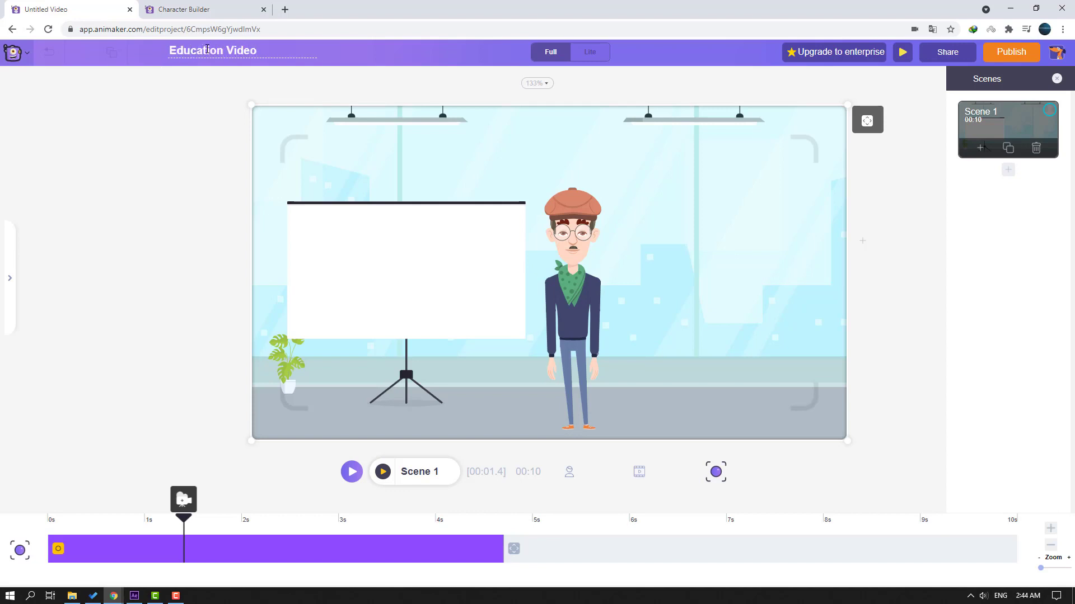
text(Education Video)
click(146, 147)
Add a second scene, search the backgrounds for Office, and apply the one with pink-framed windows overlooking a city skyline
click(1008, 169)
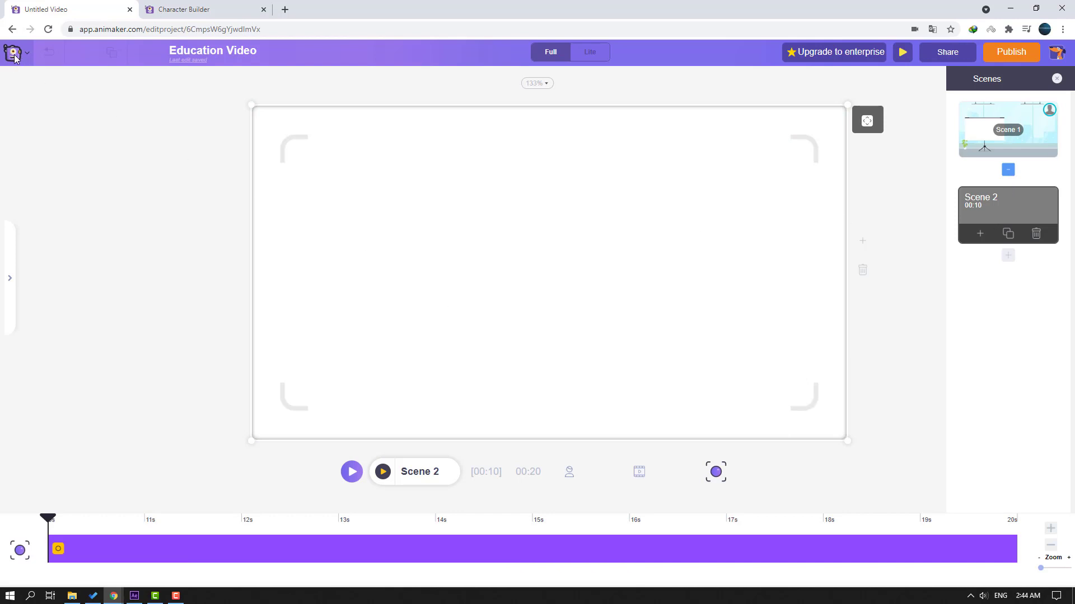
click(12, 283)
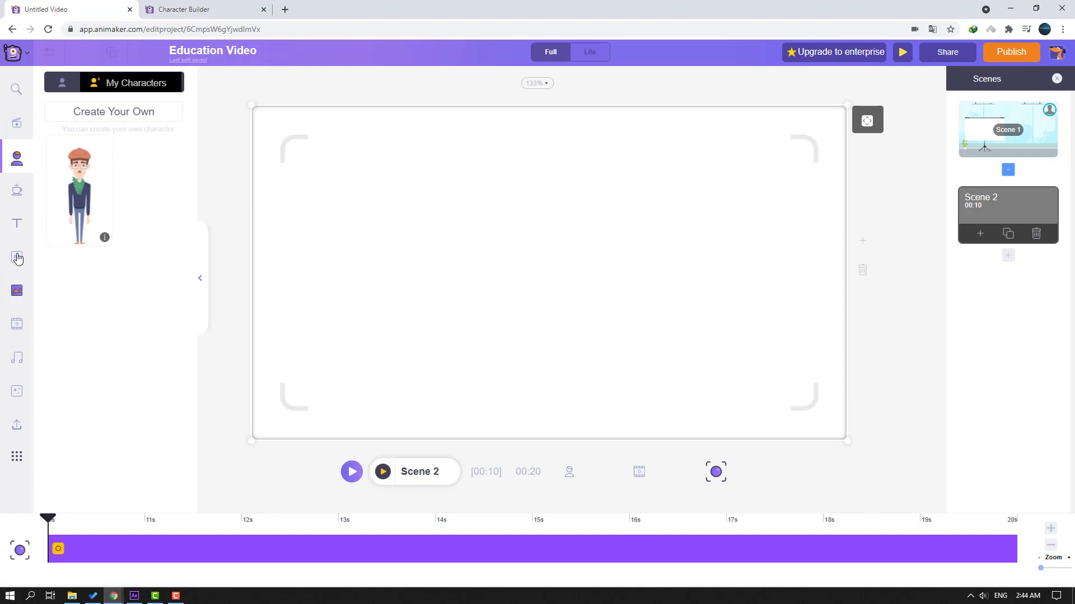
click(32, 262)
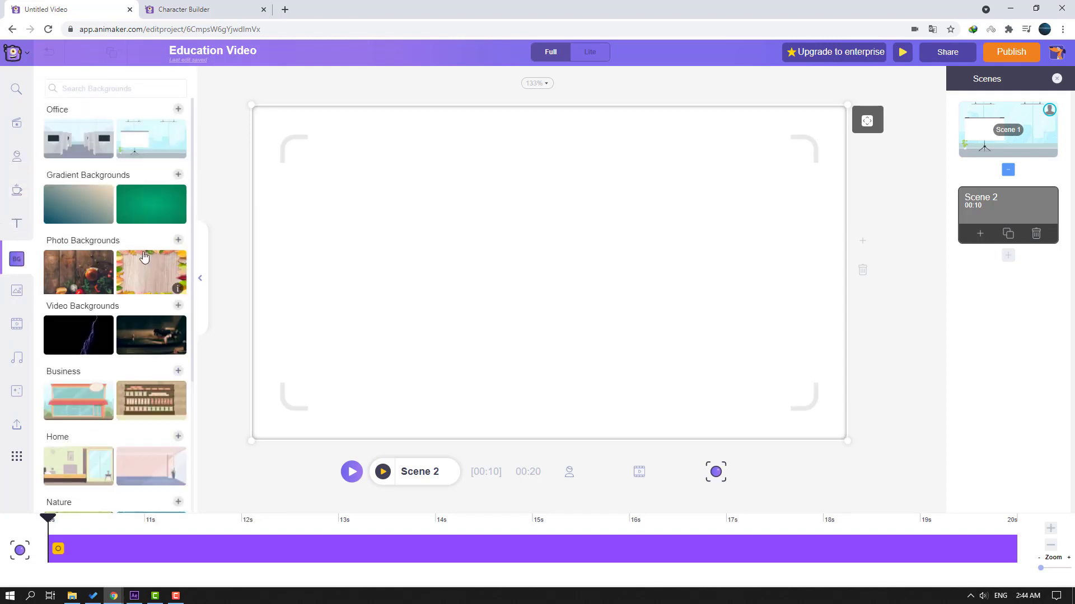
click(90, 88)
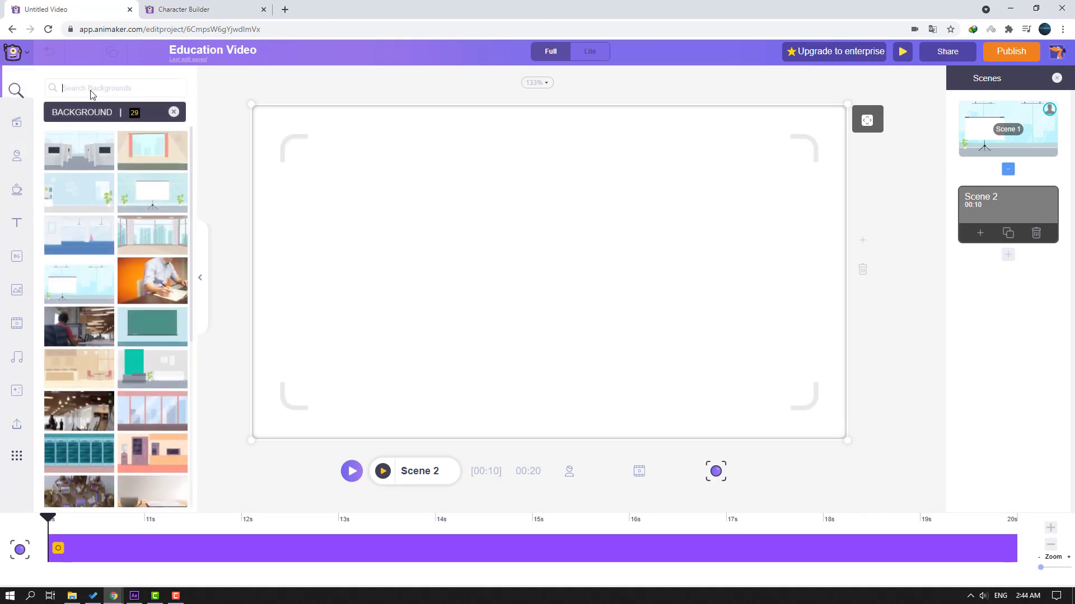
text(Office)
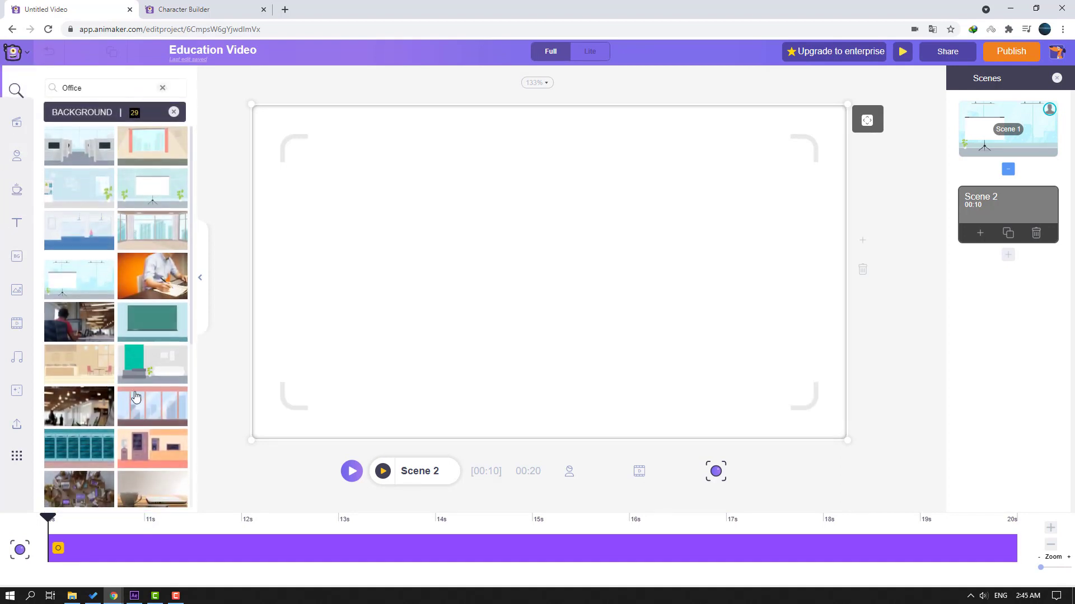
click(138, 410)
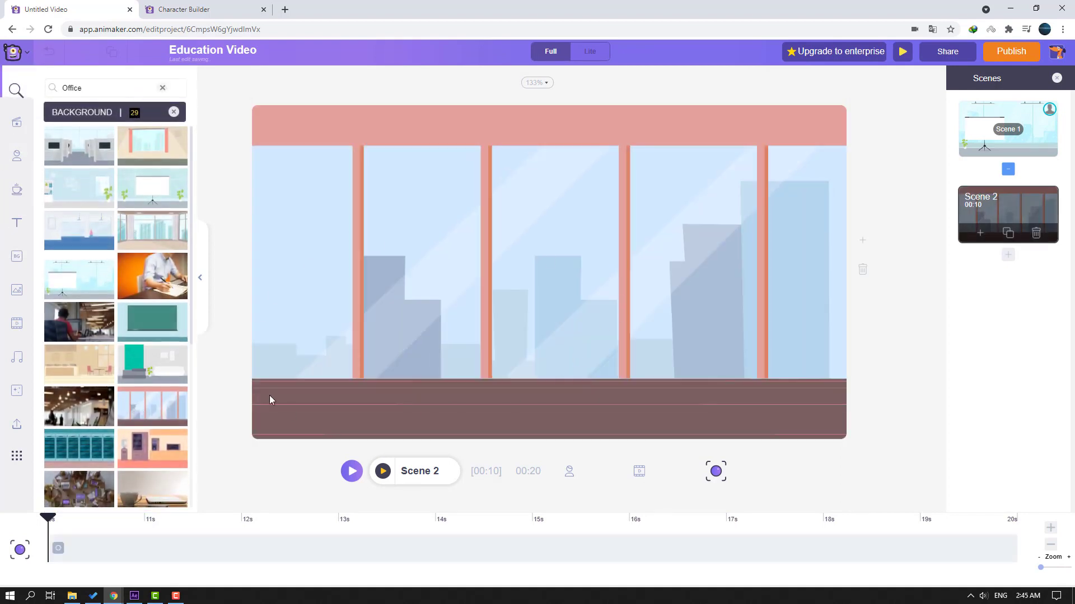
Browse the ready-made characters and add the brown-haired man in a light blue shirt and tie to Scene 2
click(16, 163)
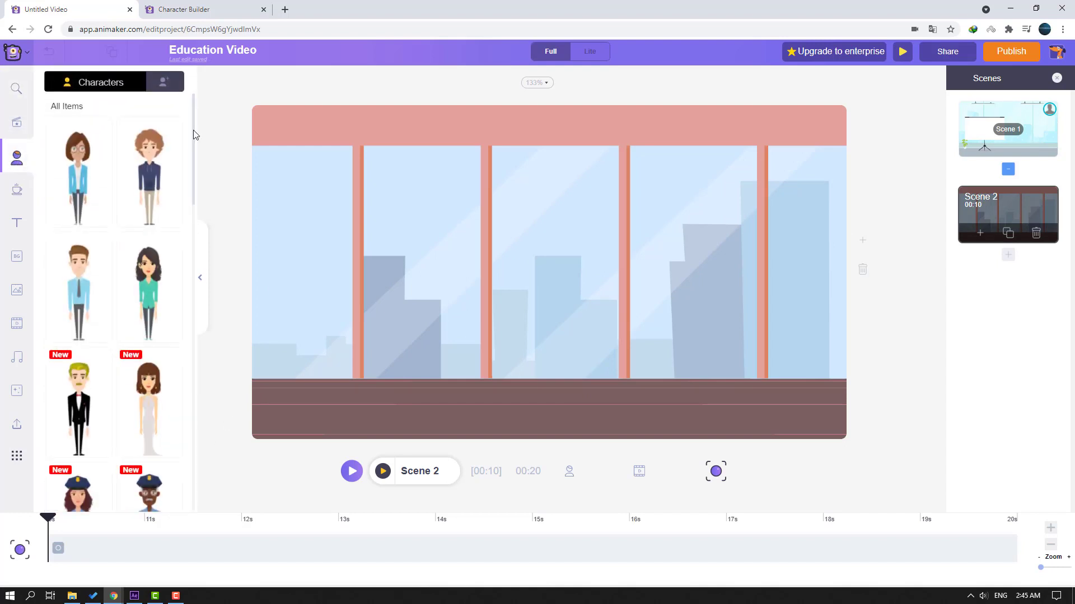
drag(193, 121, 175, 528)
drag(192, 392, 193, 134)
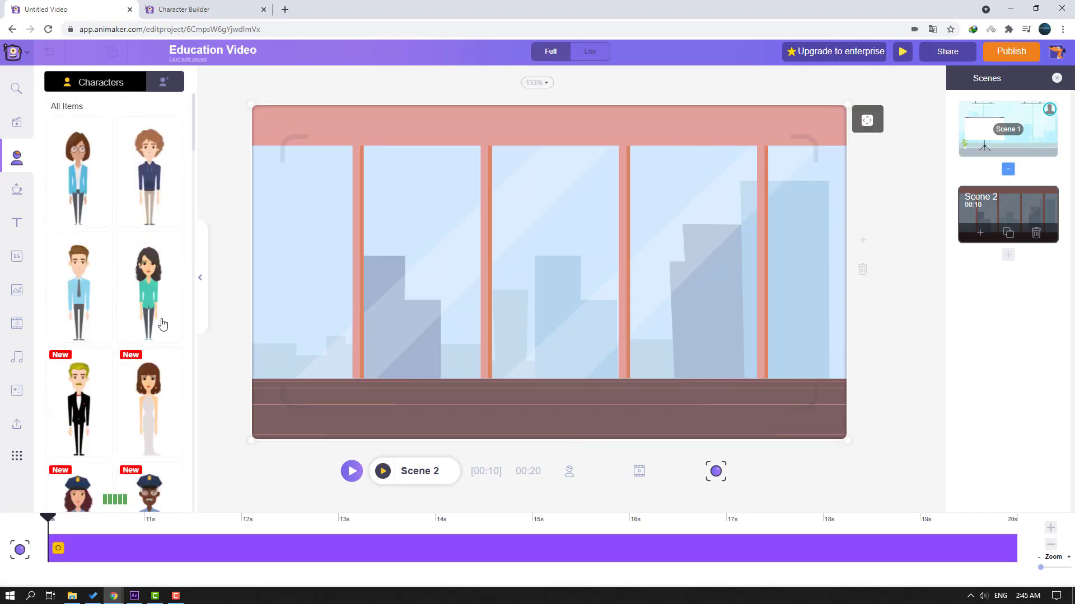
click(76, 266)
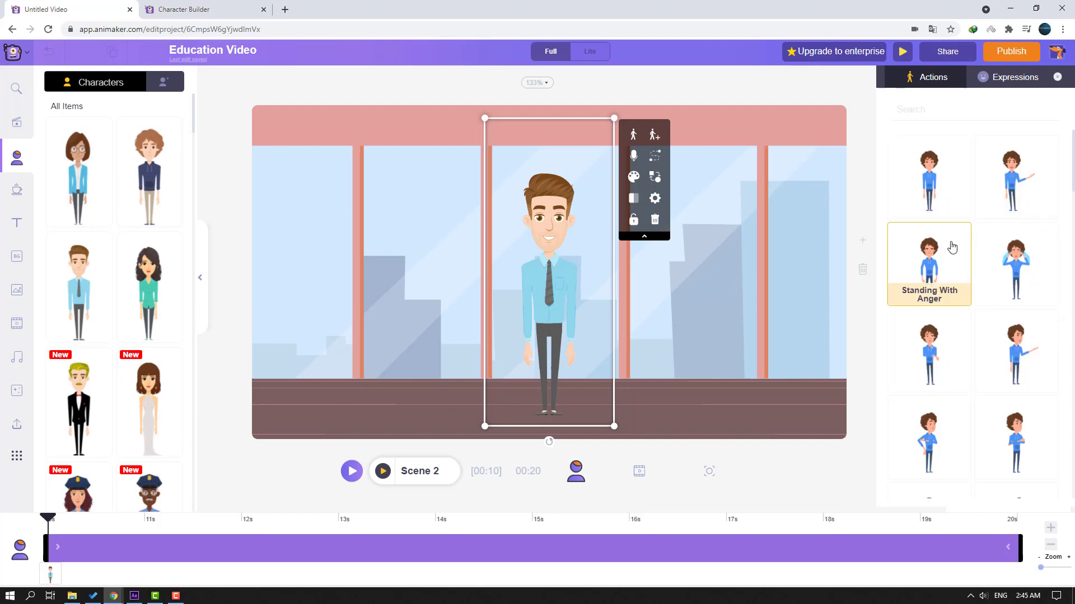
Search the actions for walk, apply the Walking action with the briefcase, and place the man at the scene's left edge
click(933, 113)
text(wal)
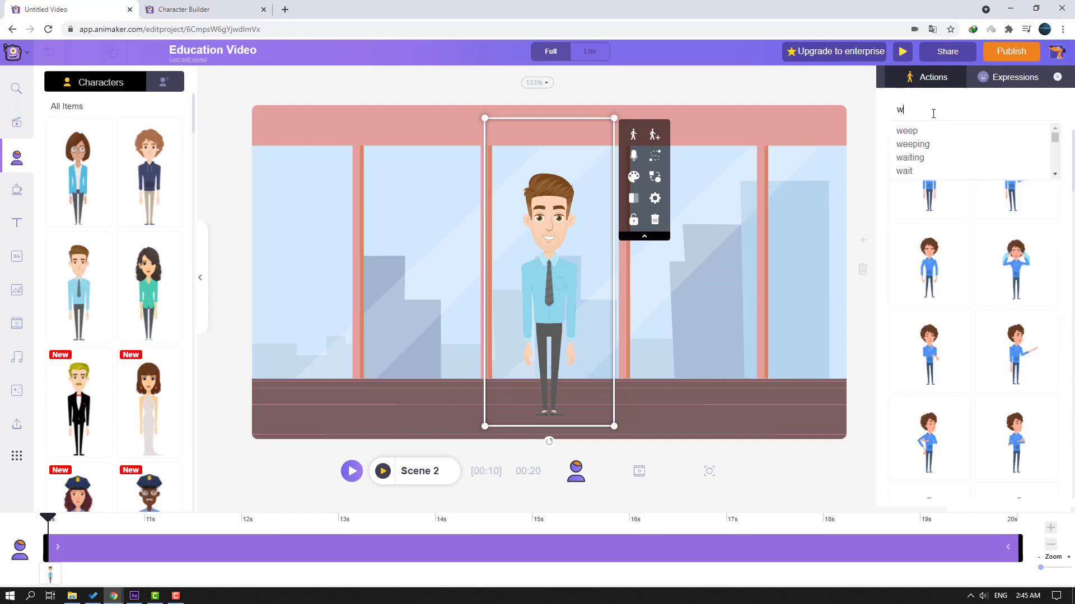
key(Return)
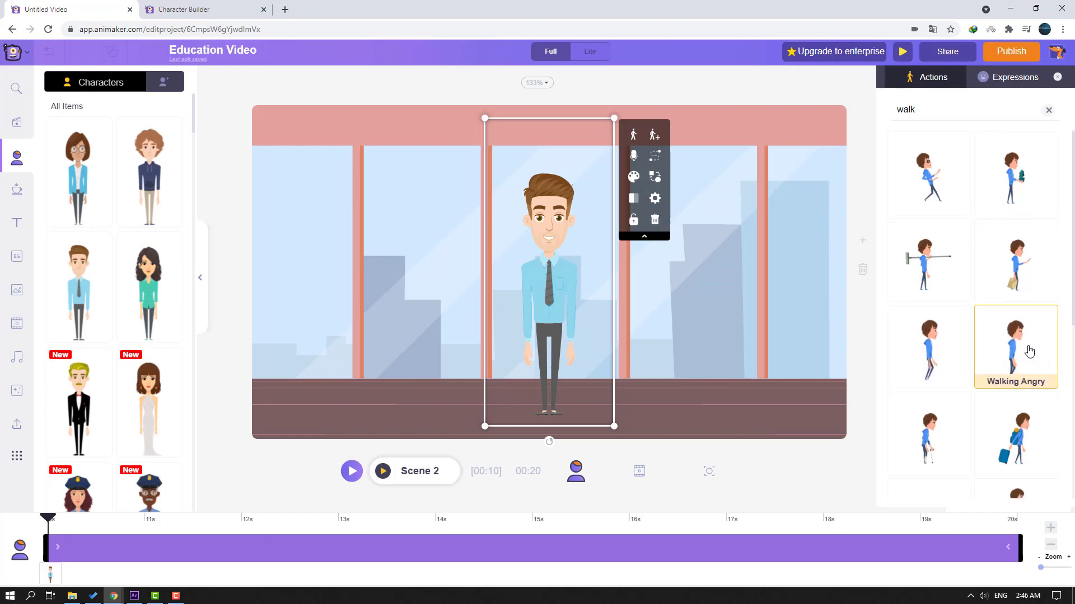
scroll(941, 375, down, 1)
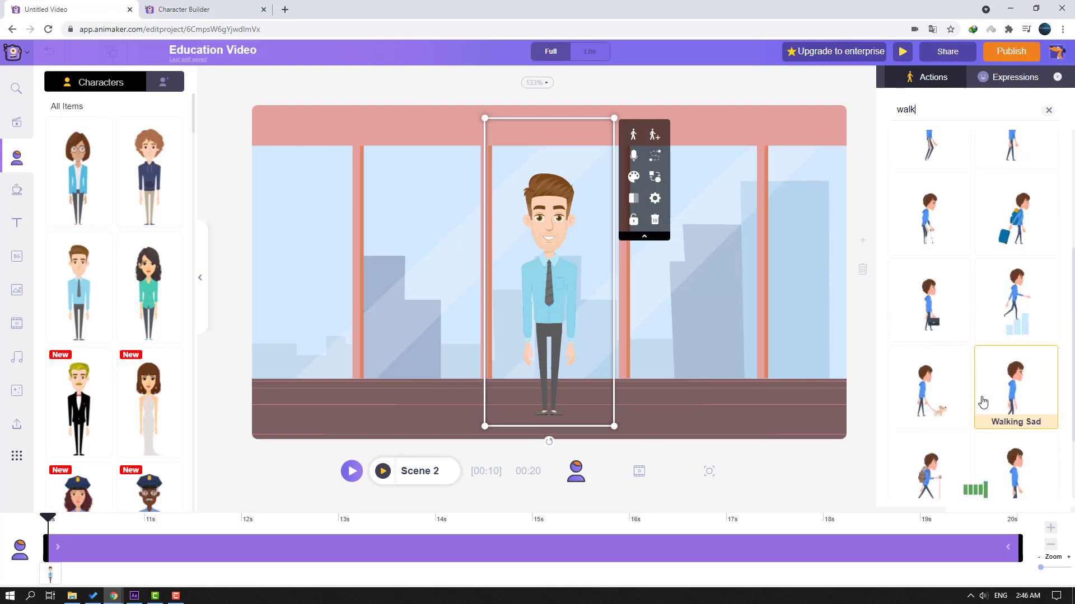
scroll(918, 366, down, 3)
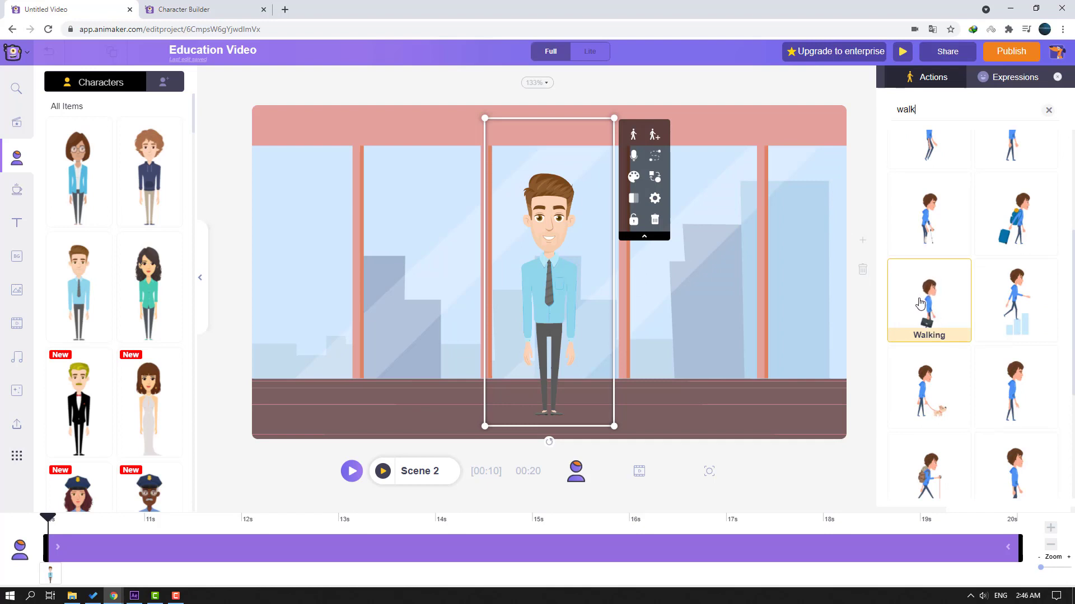
click(922, 304)
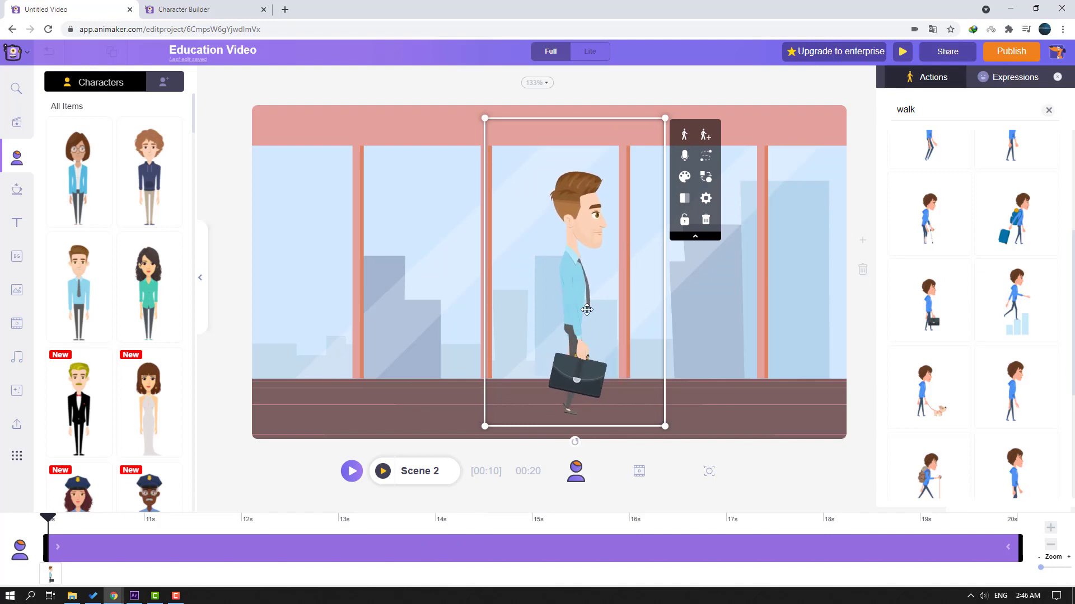
drag(592, 304, 309, 309)
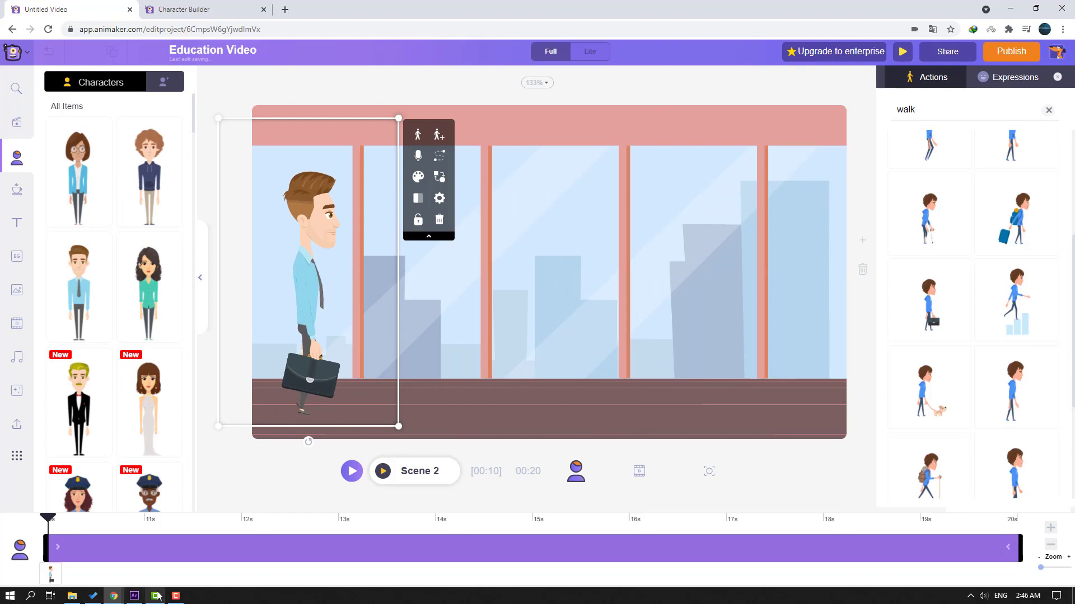
Add an action sequence to the briefcase man in Scene 2, with a second walking position near the scene's far edge
click(449, 543)
drag(448, 543, 540, 526)
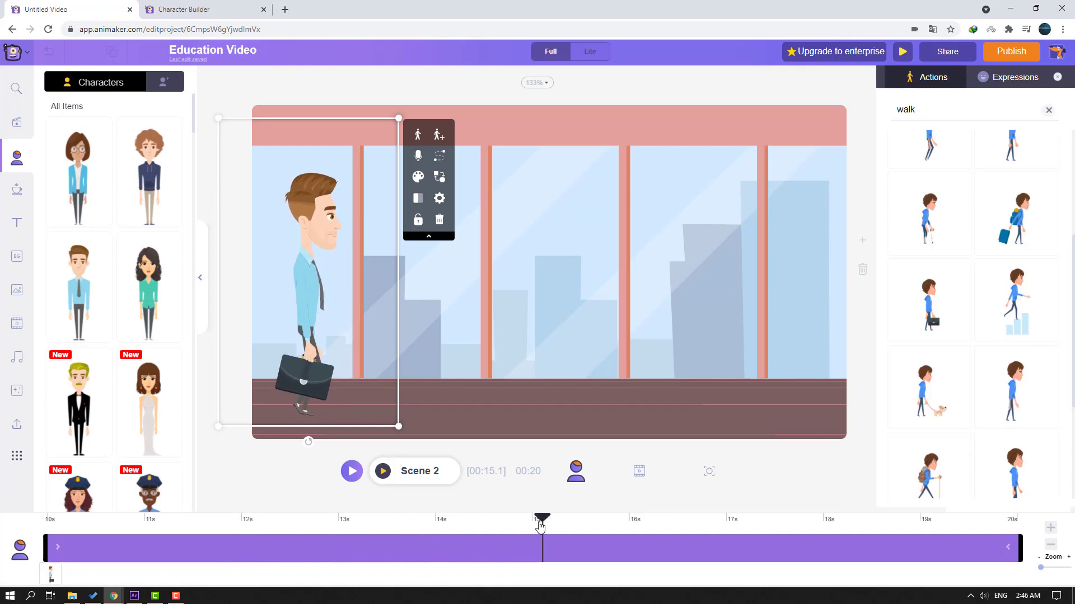
click(440, 141)
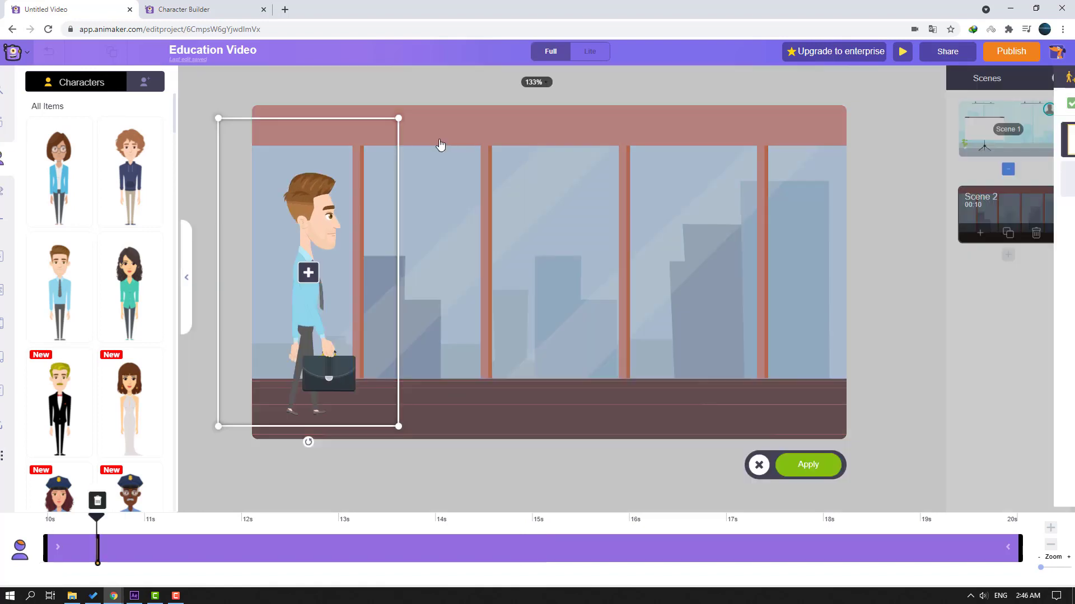
click(309, 277)
drag(310, 280, 786, 291)
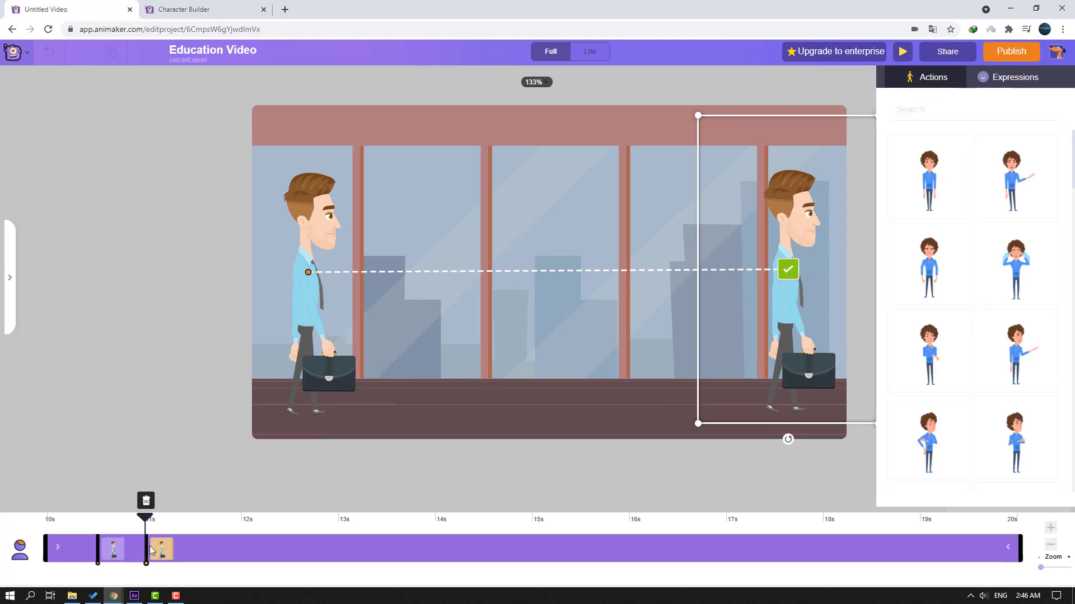
Move the man's second action to the 15 s mark, apply the smooth motion, and preview the walk
mouse_move(146, 563)
mouse_down()
mouse_move(187, 568)
mouse_move(183, 540)
mouse_move(534, 551)
mouse_up()
click(538, 552)
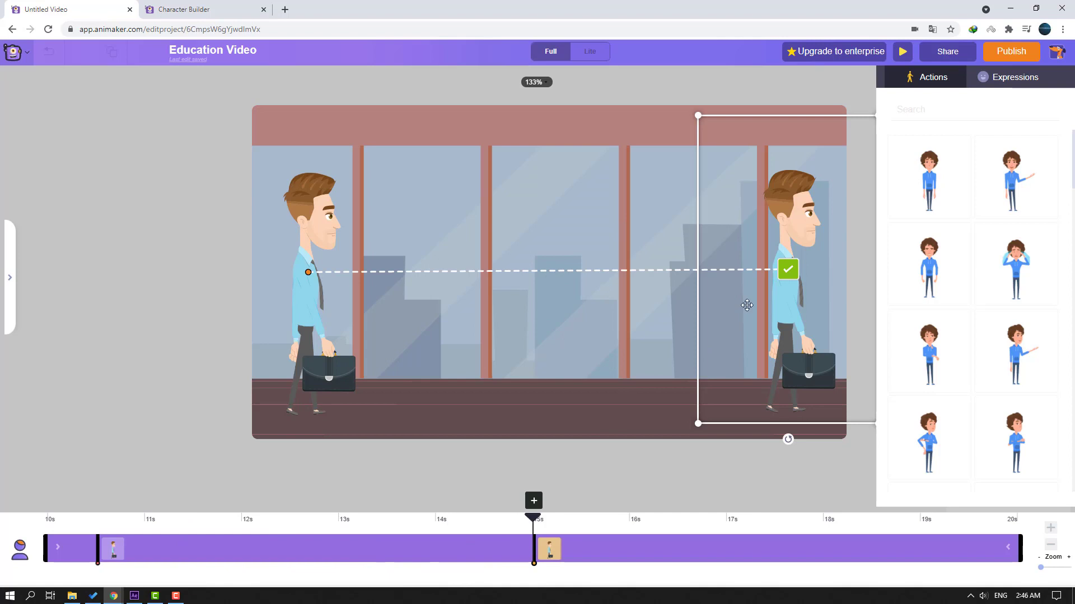
click(789, 271)
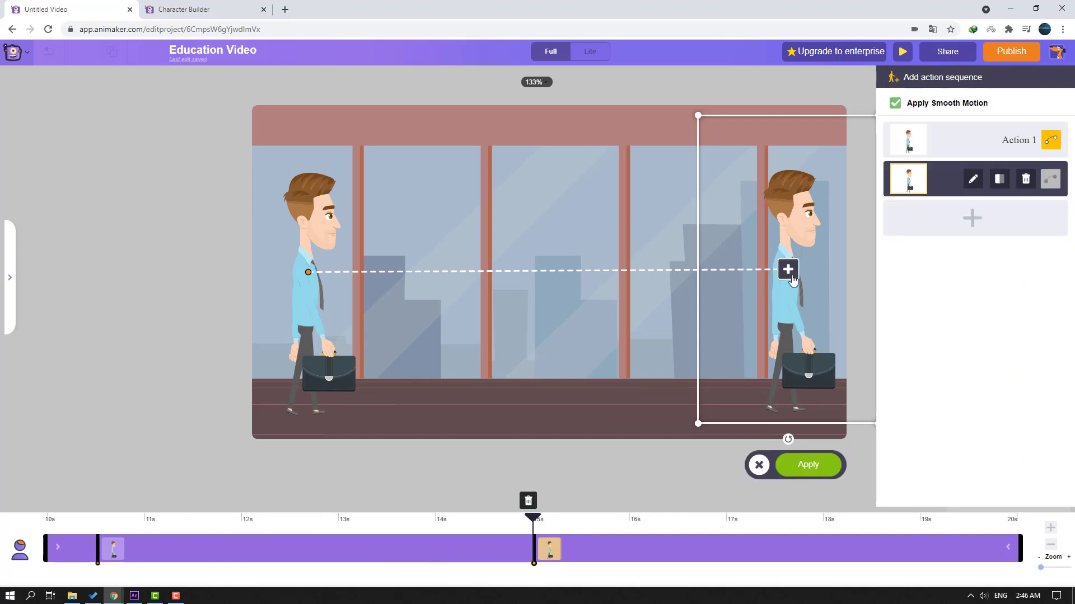
click(807, 466)
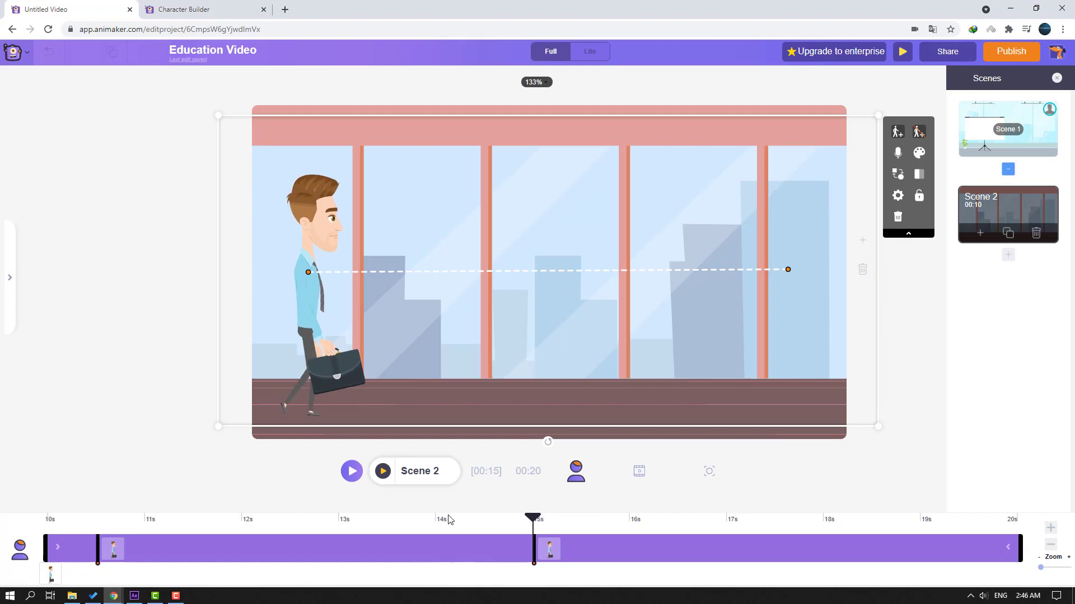
click(348, 480)
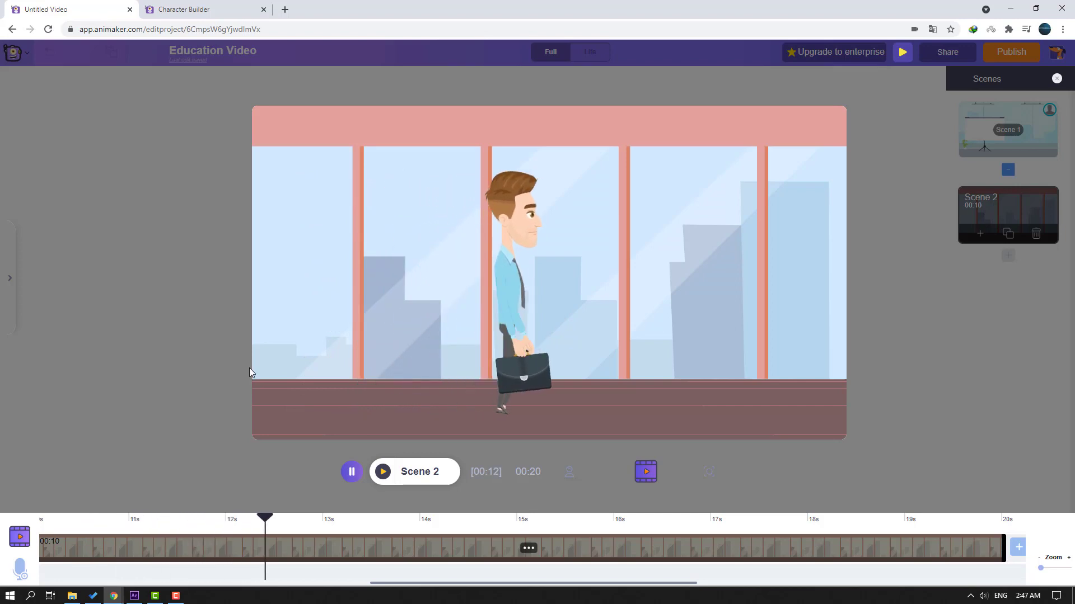
click(352, 473)
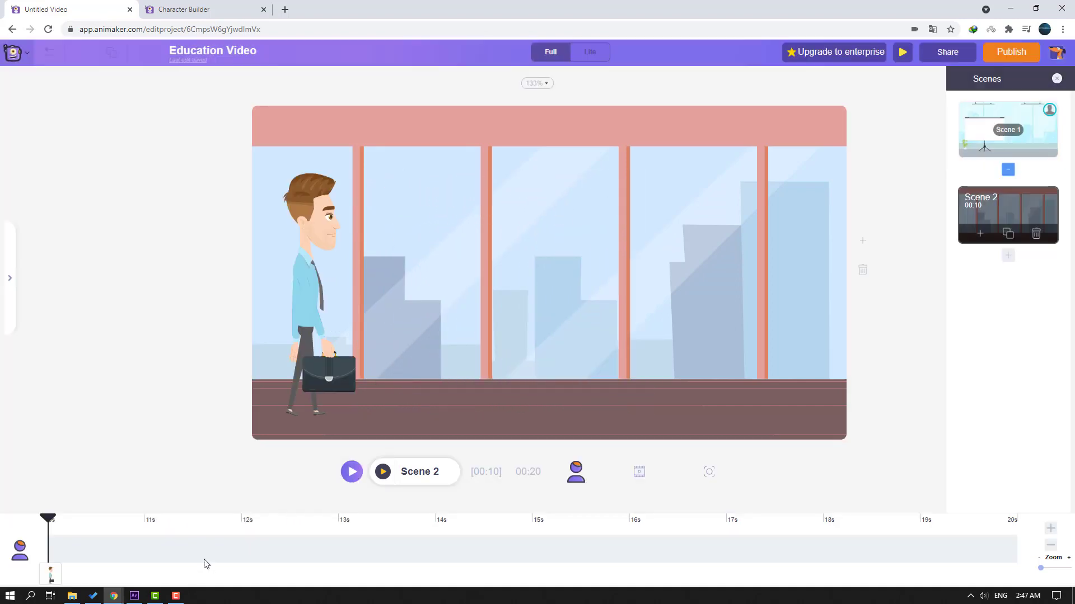
Move the man's first action close to the start of Scene 2, at about 10.1 s, and apply the motion
click(302, 330)
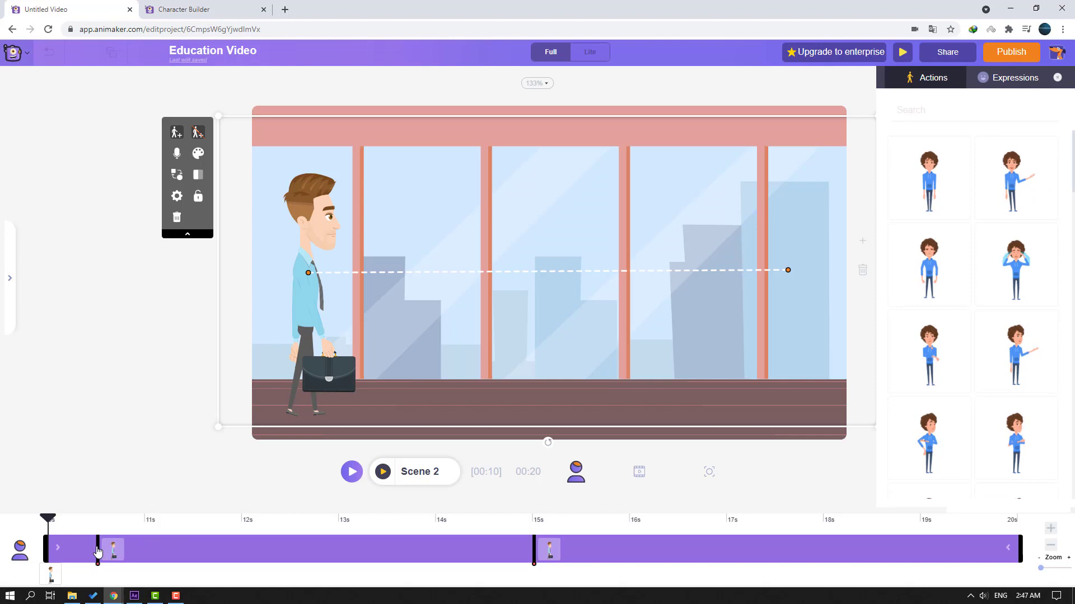
click(97, 552)
drag(96, 551, 46, 554)
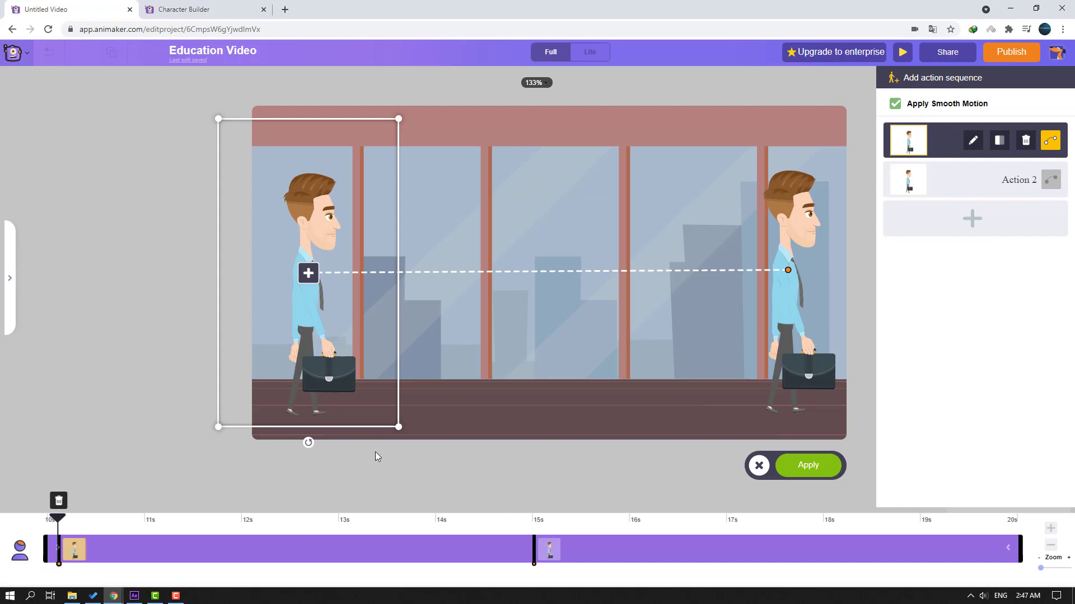
click(808, 466)
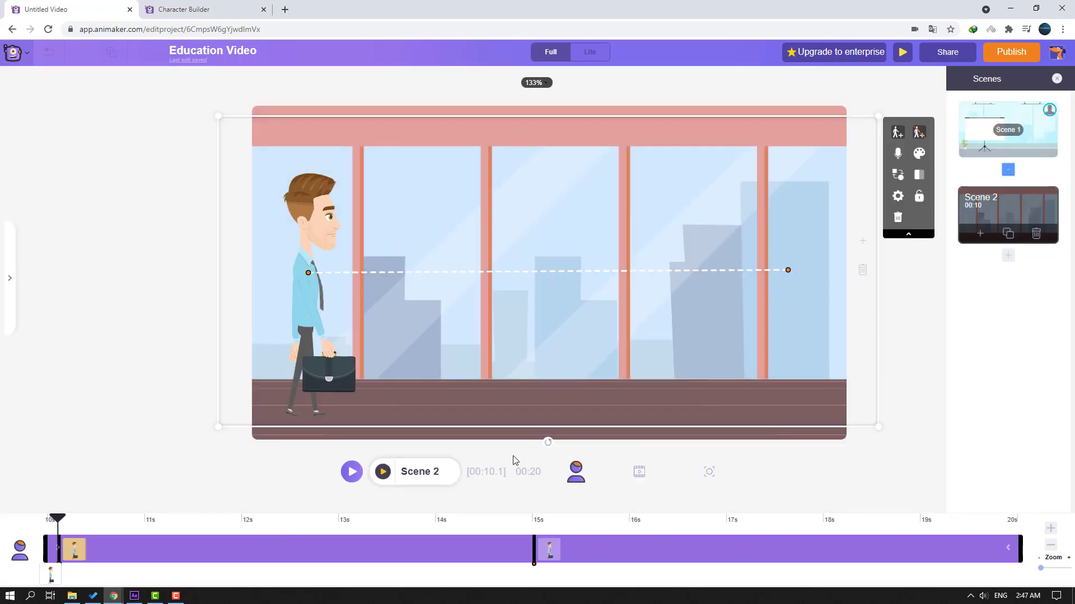
Preview the man's walk across Scene 2, check Scene 1, and return to Scene 2
click(352, 472)
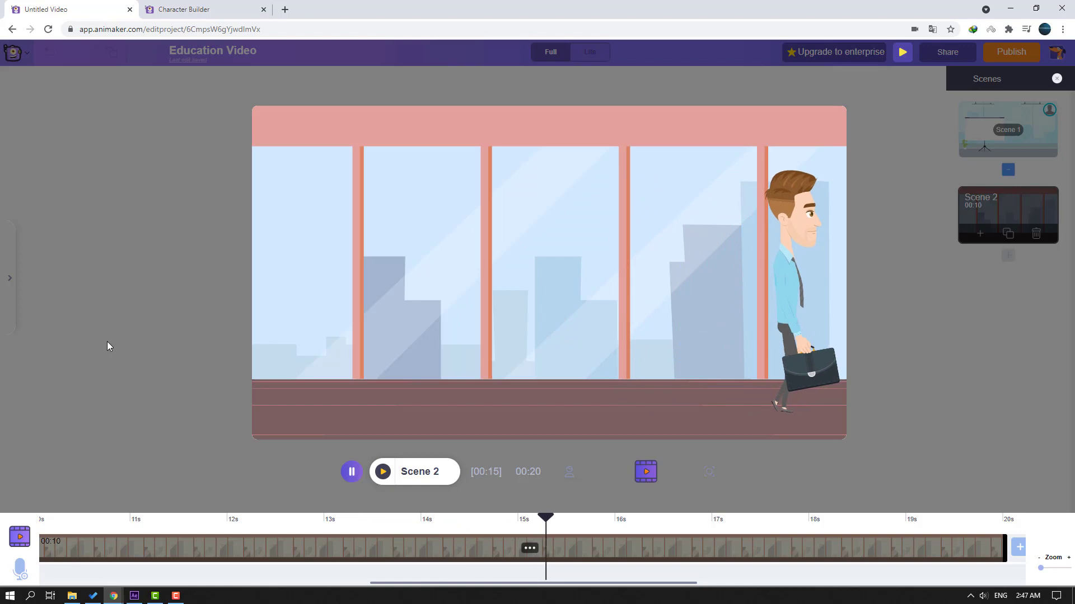
key(space)
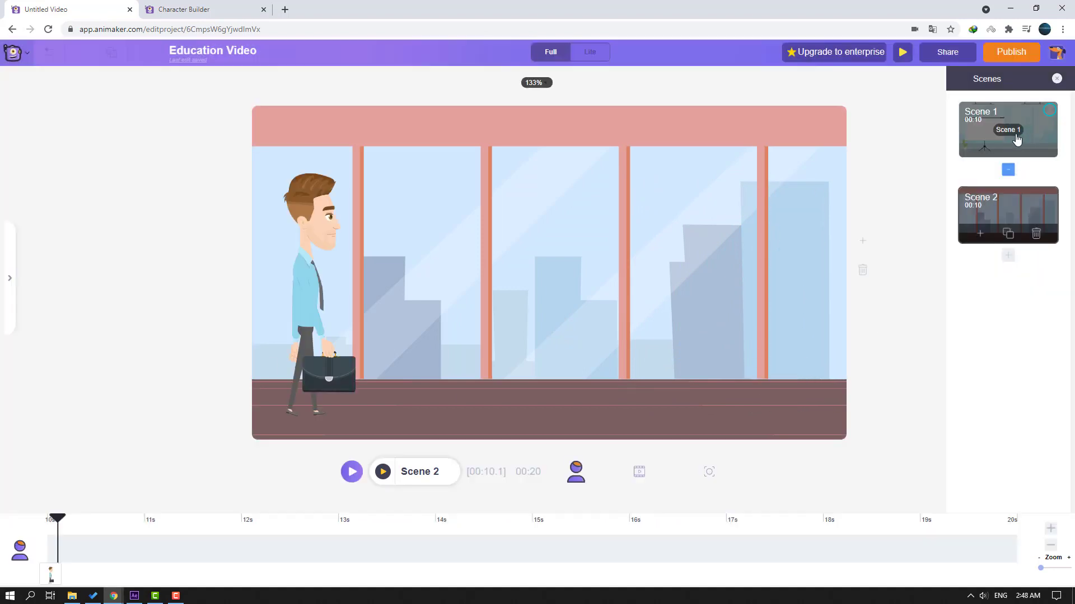
click(971, 132)
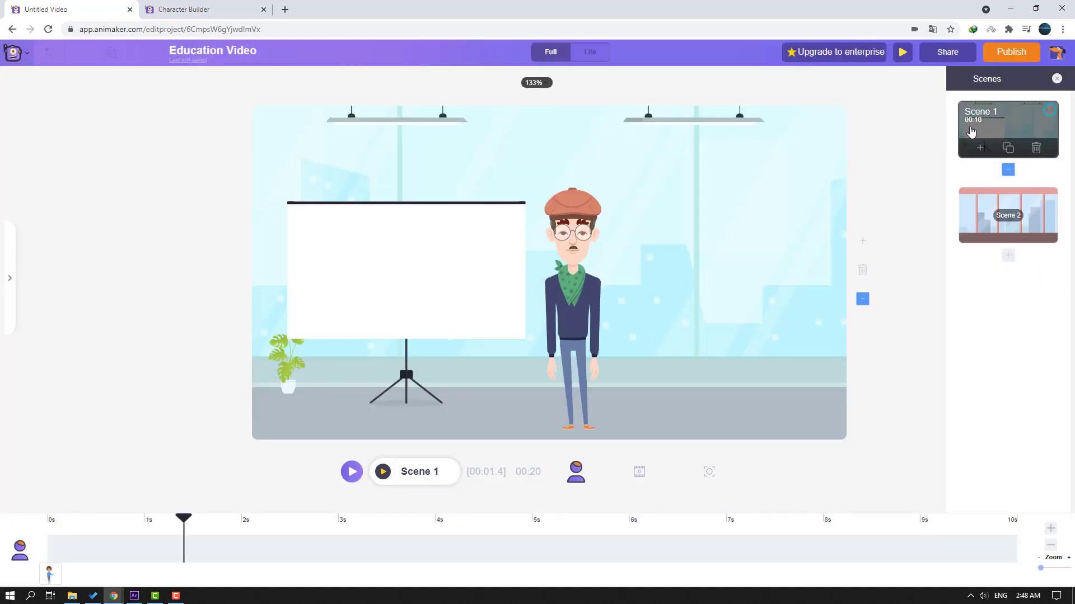
click(982, 218)
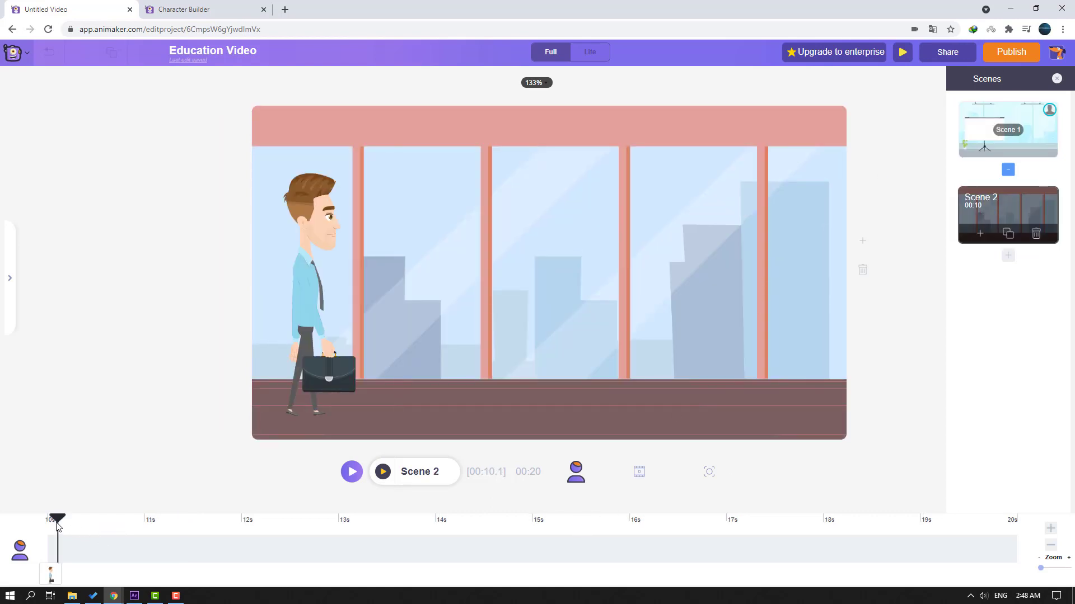
Examine the available publishing and download destinations for the video, from social media pages to messaging apps
click(1006, 60)
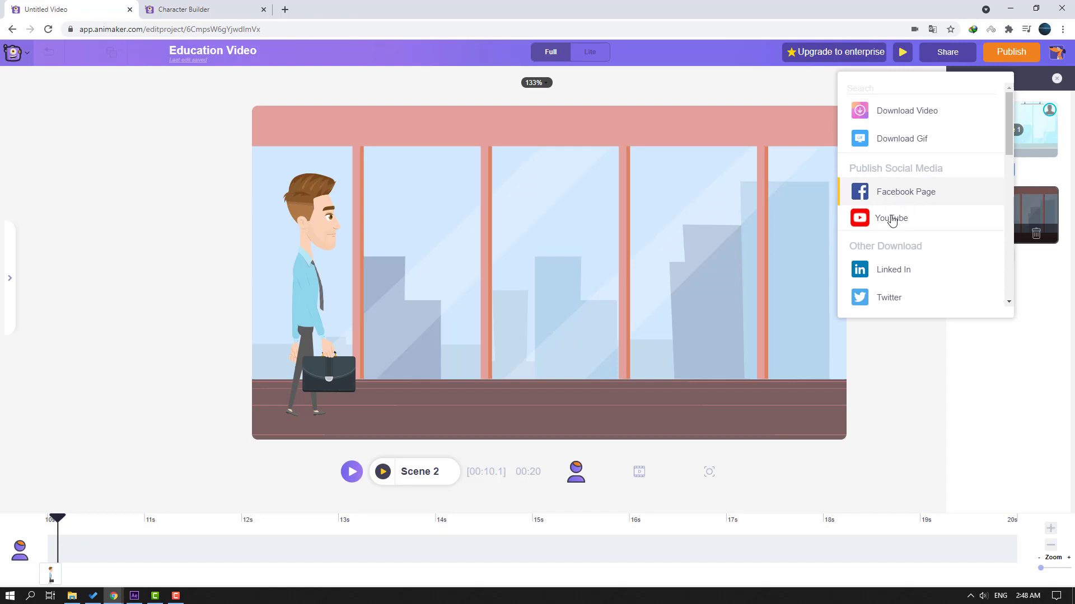
scroll(888, 223, down, 1)
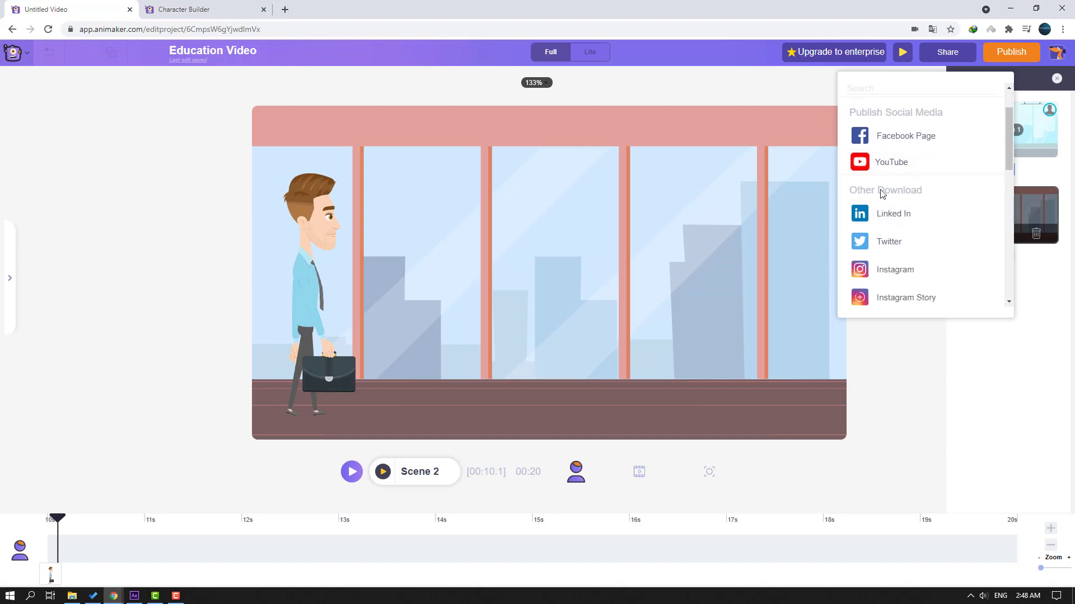
scroll(910, 219, down, 1)
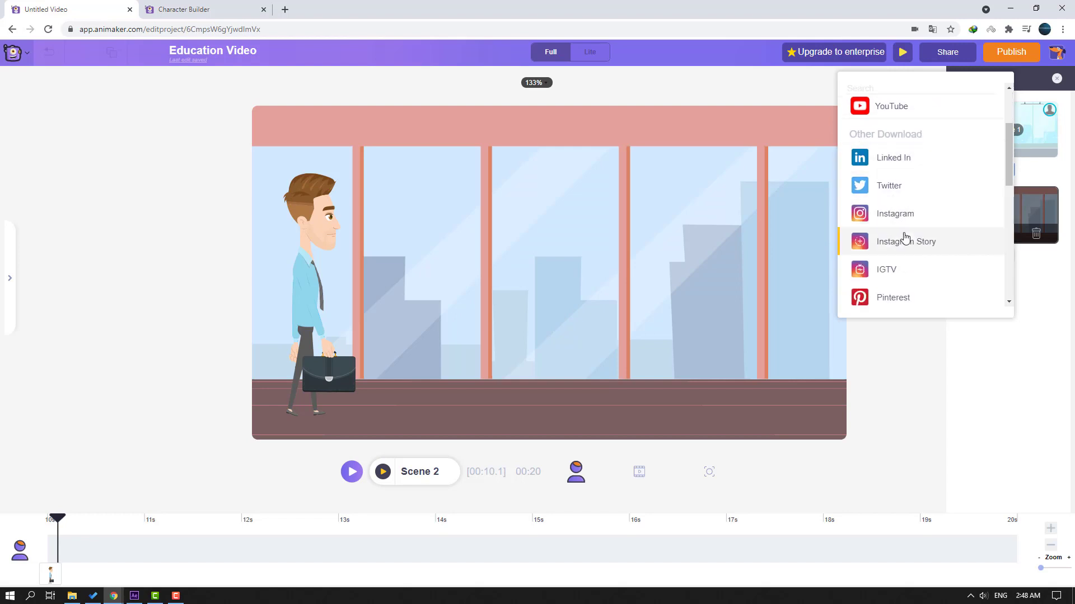
scroll(904, 249, down, 1)
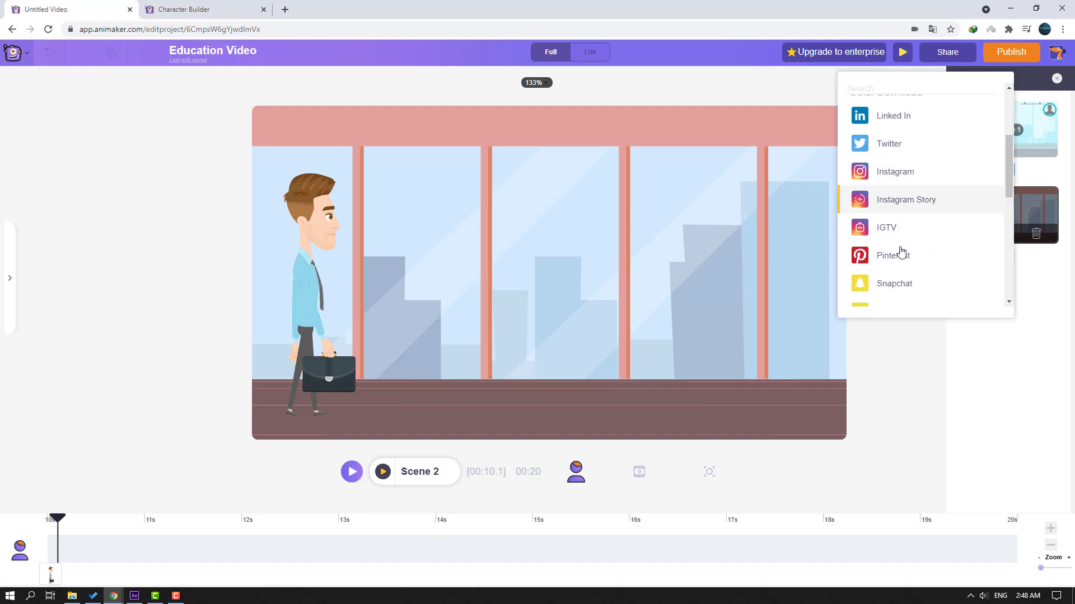
scroll(921, 238, down, 1)
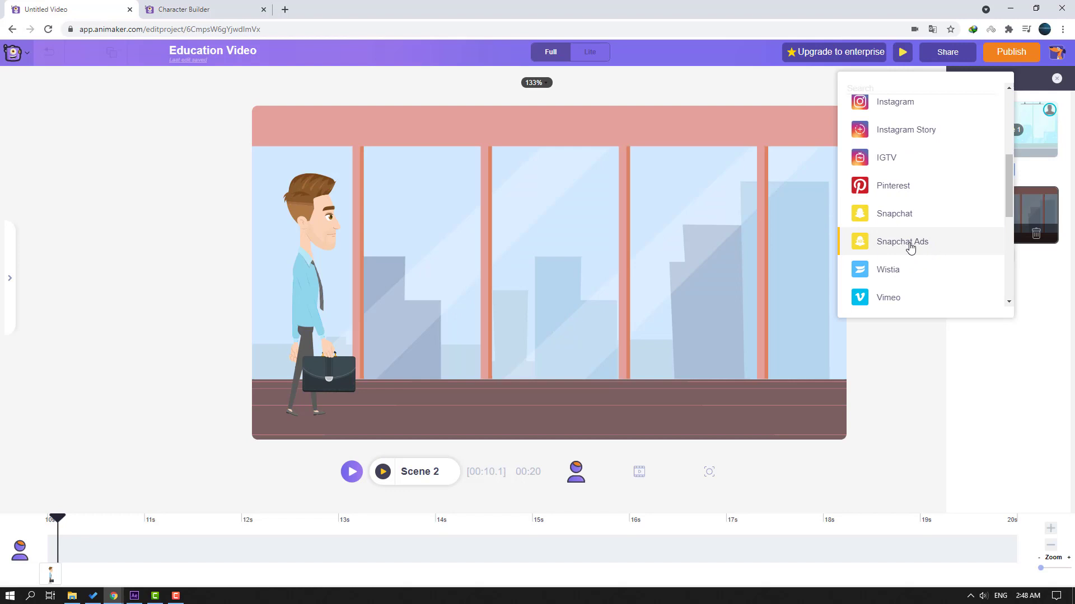
scroll(910, 246, down, 1)
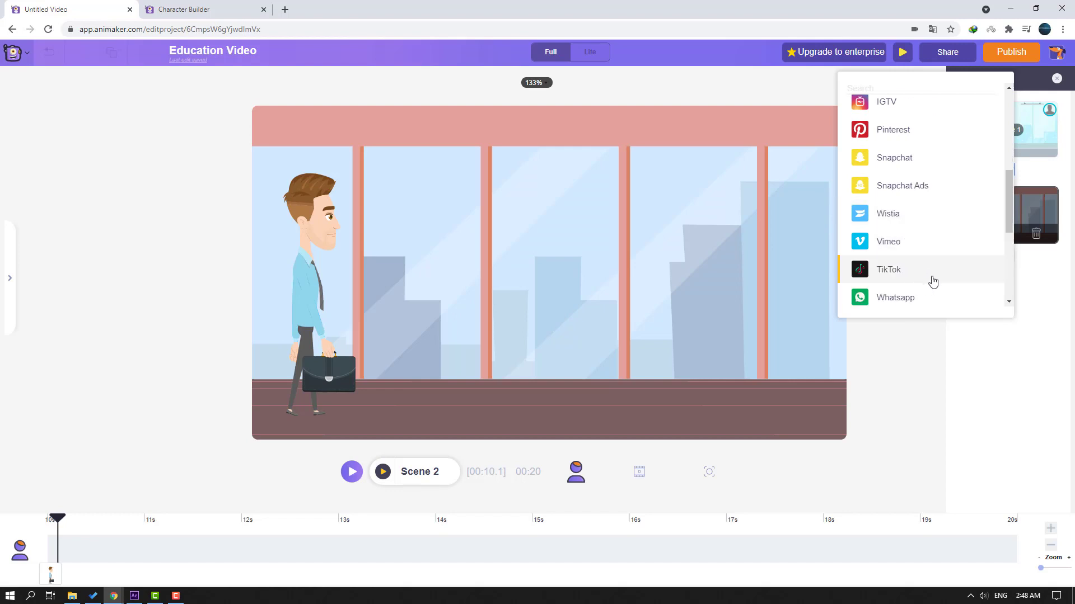
scroll(924, 263, down, 1)
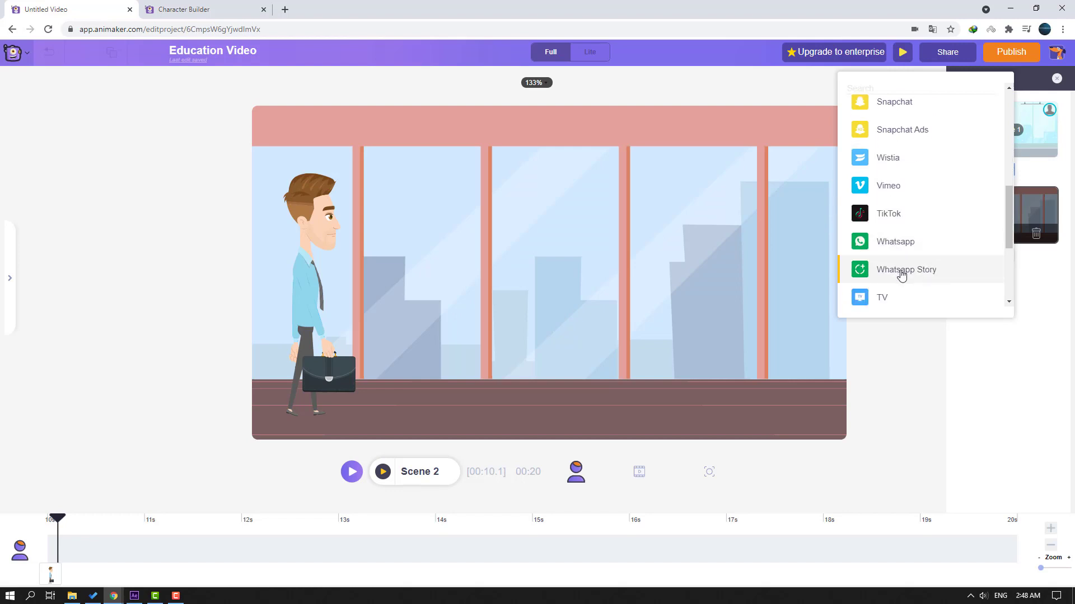
scroll(901, 274, down, 1)
scroll(907, 273, down, 1)
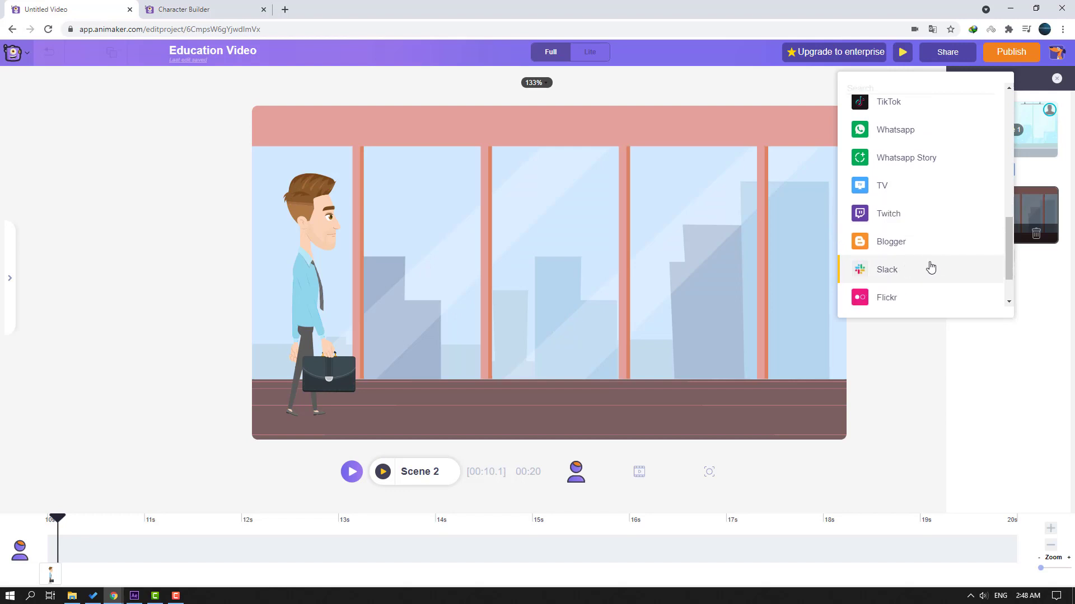
scroll(929, 269, down, 1)
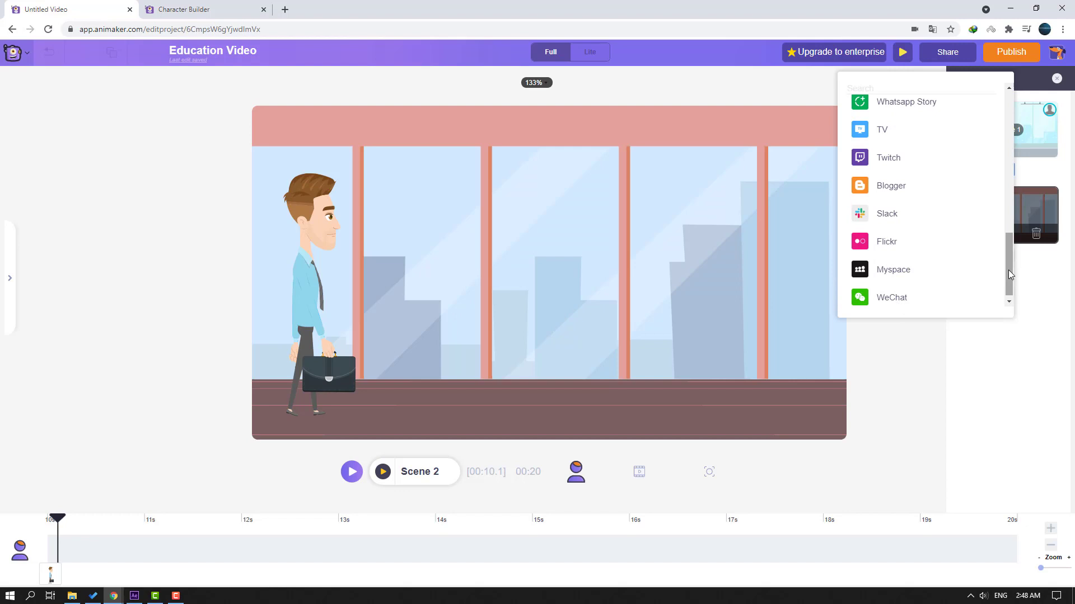
drag(1009, 269, 1009, 120)
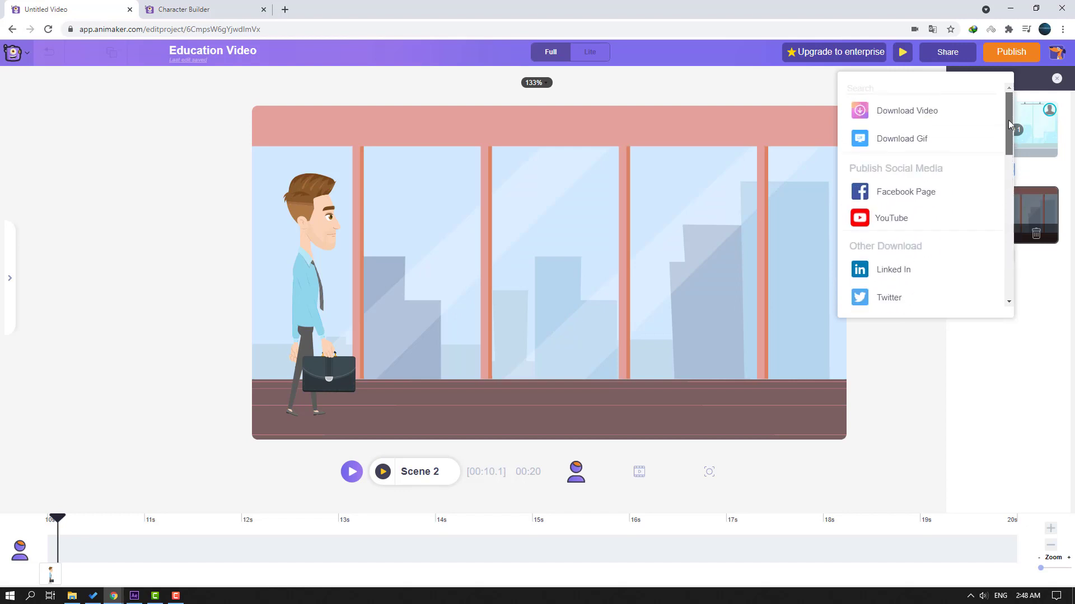
Export Education Video as a Full HD 1080p mp4 download
click(896, 112)
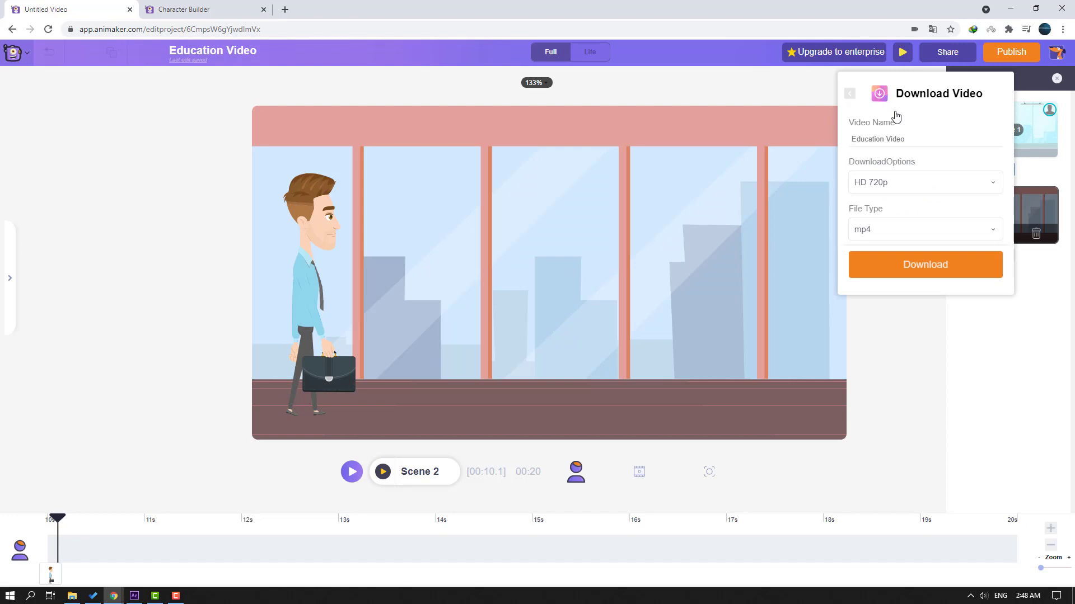
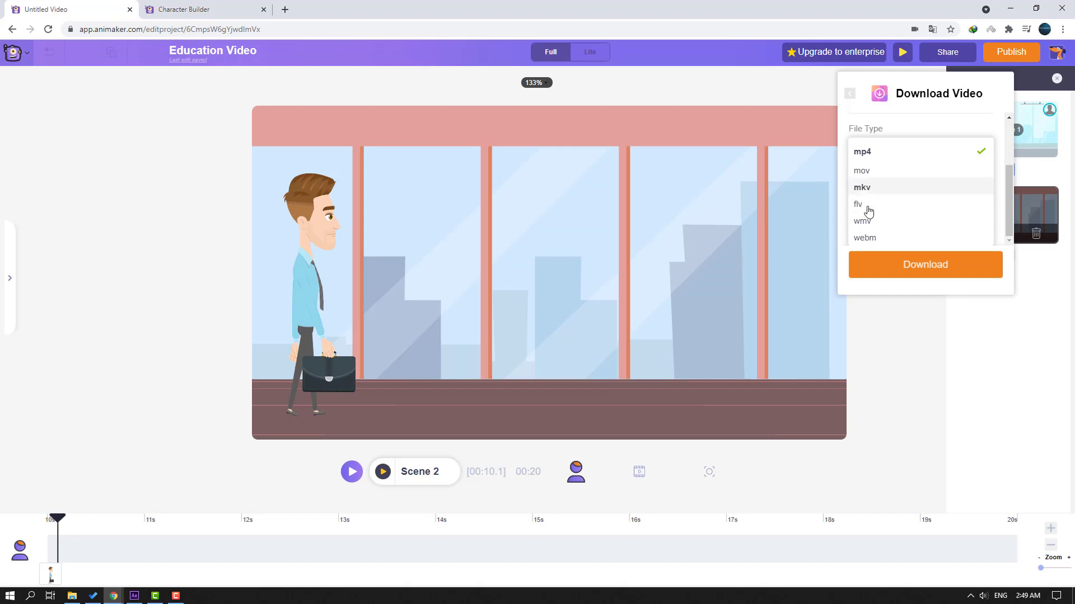
click(873, 158)
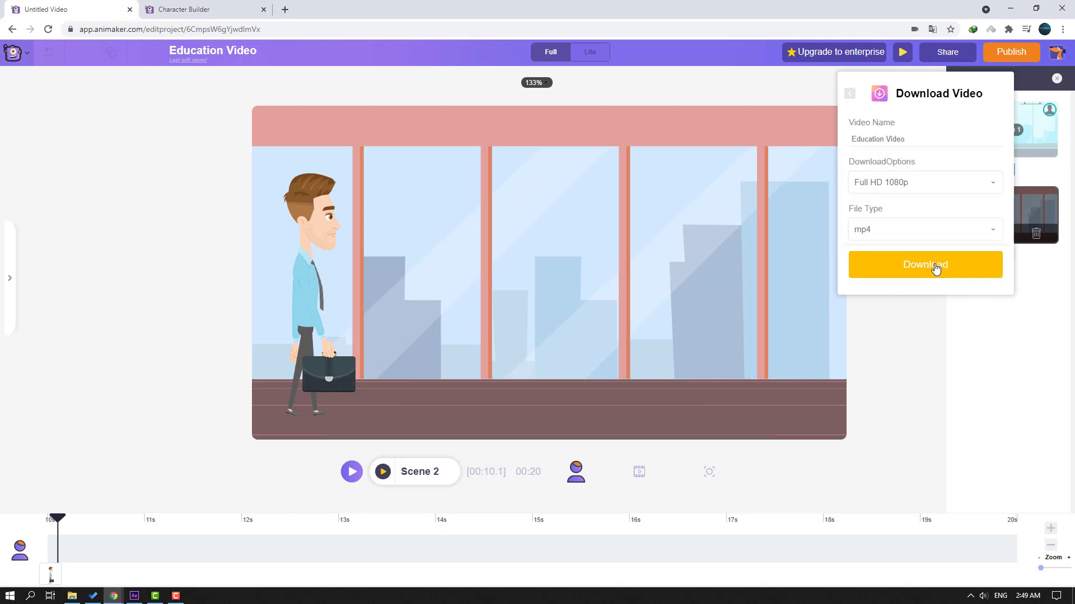
click(935, 266)
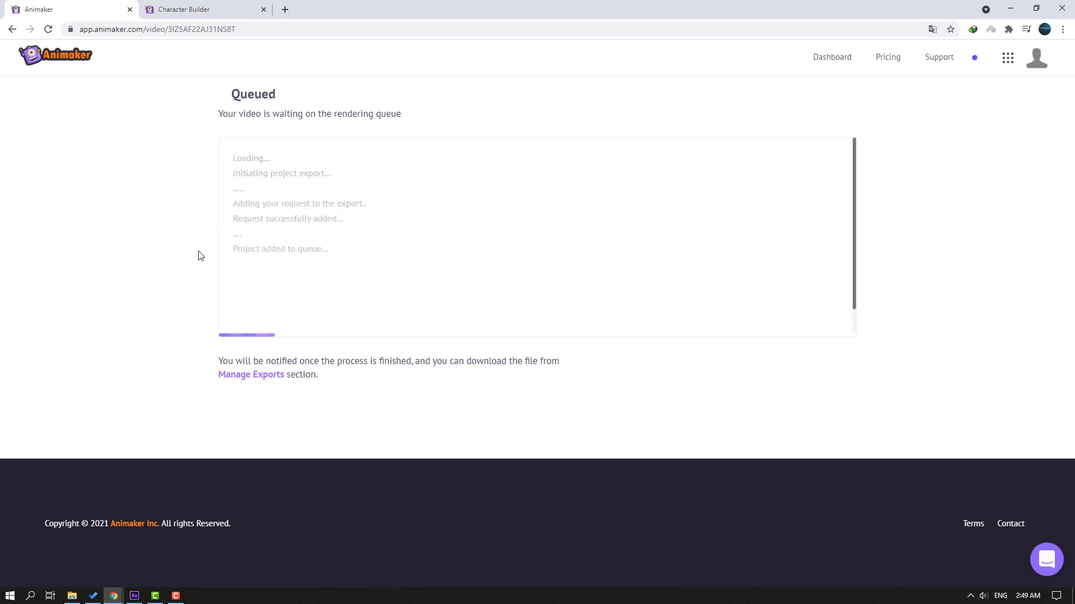
Download the rendered Education Video from Manage Exports on the dashboard
scroll(269, 269, down, 1)
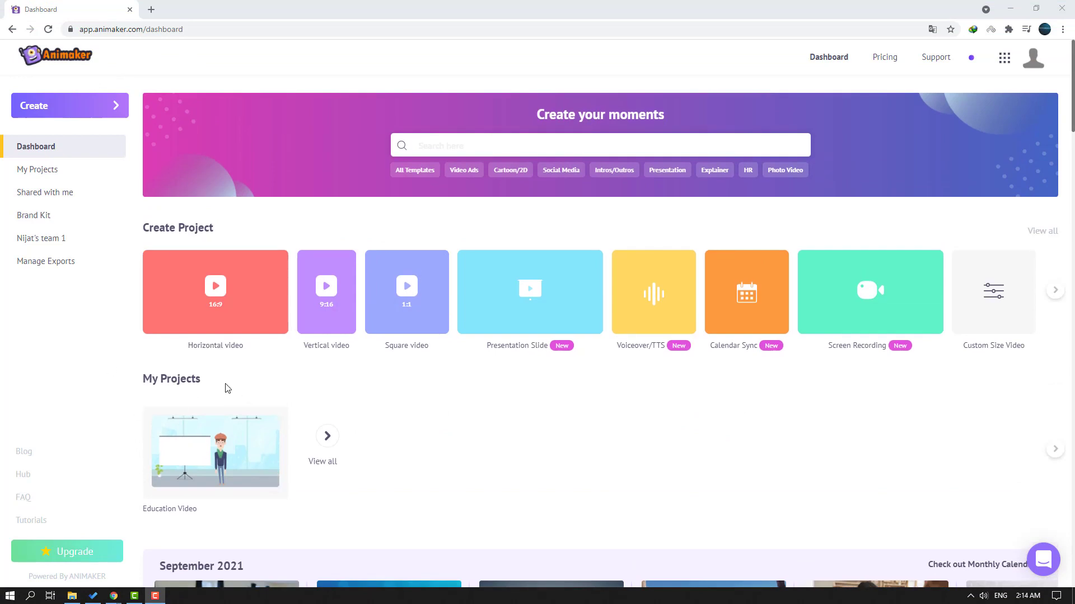
click(56, 268)
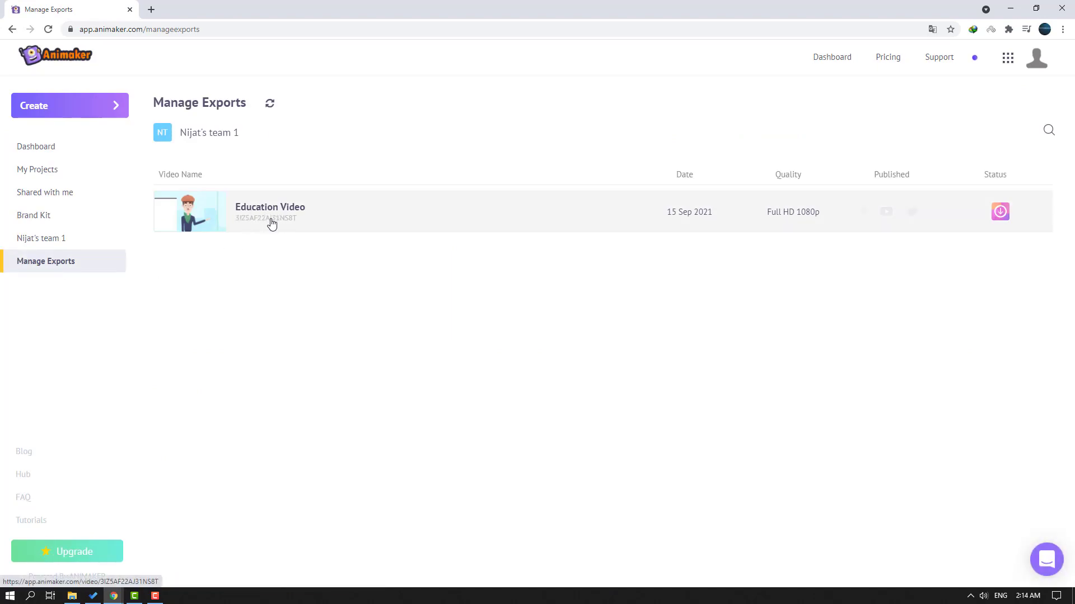
click(1002, 213)
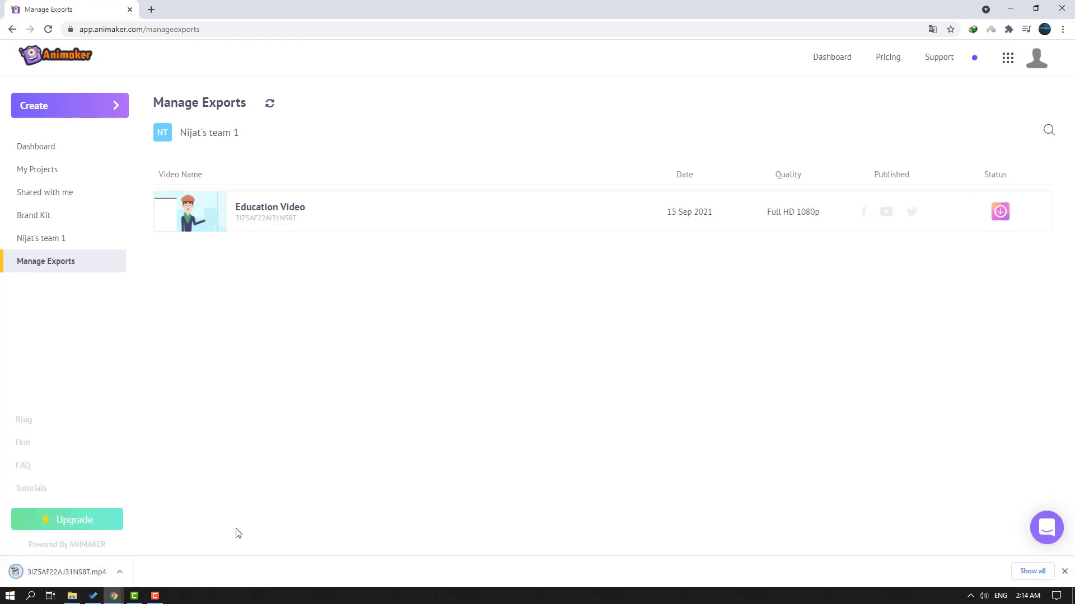
Play the downloaded mp4 in the media player, skip ahead to the second scene, and close the player
click(49, 574)
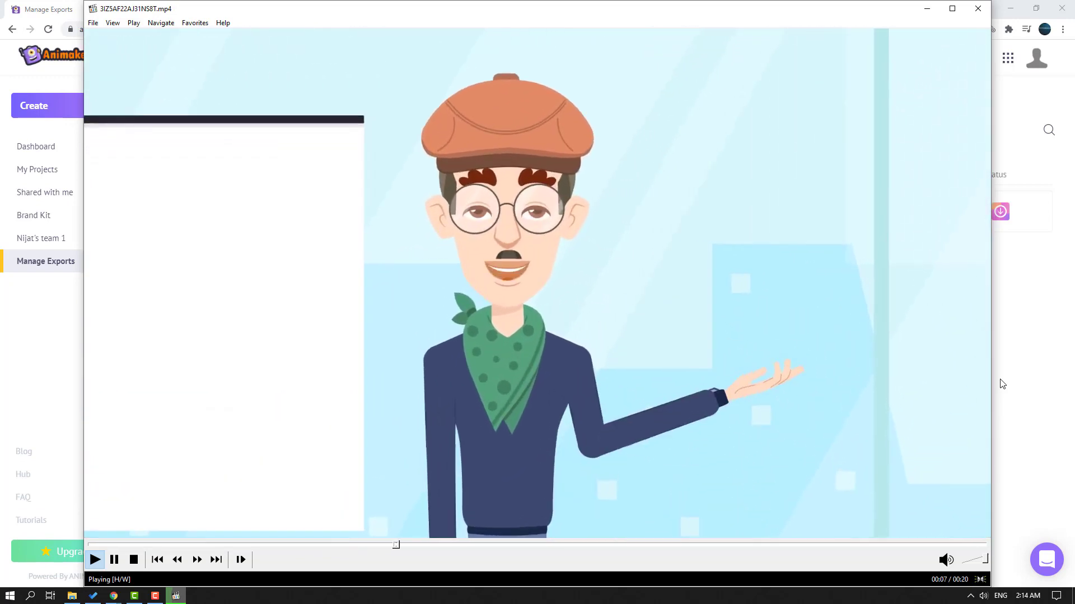
click(537, 543)
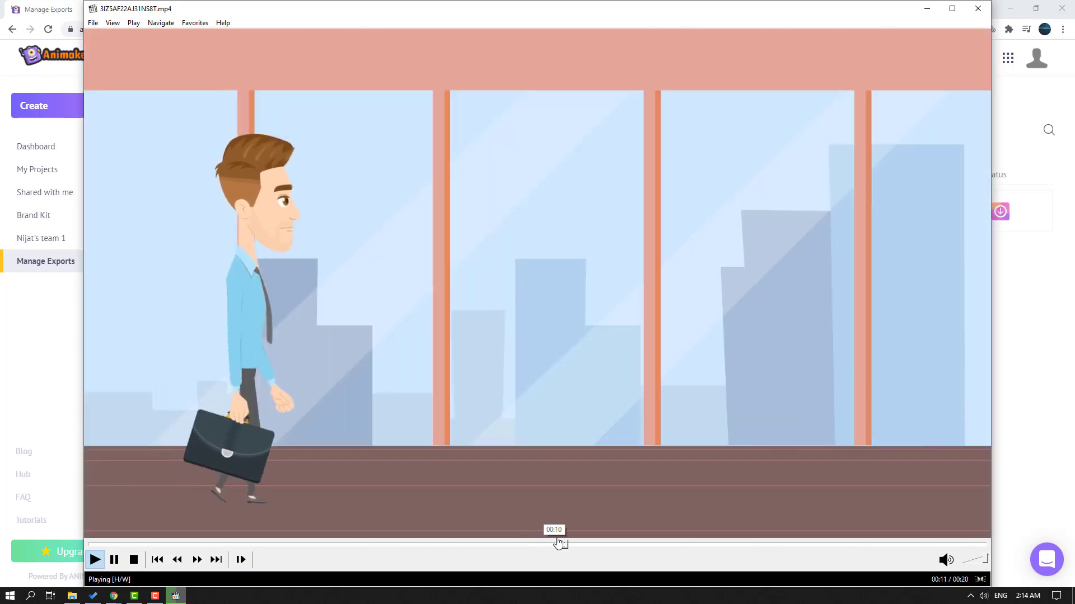
key(alt+F4)
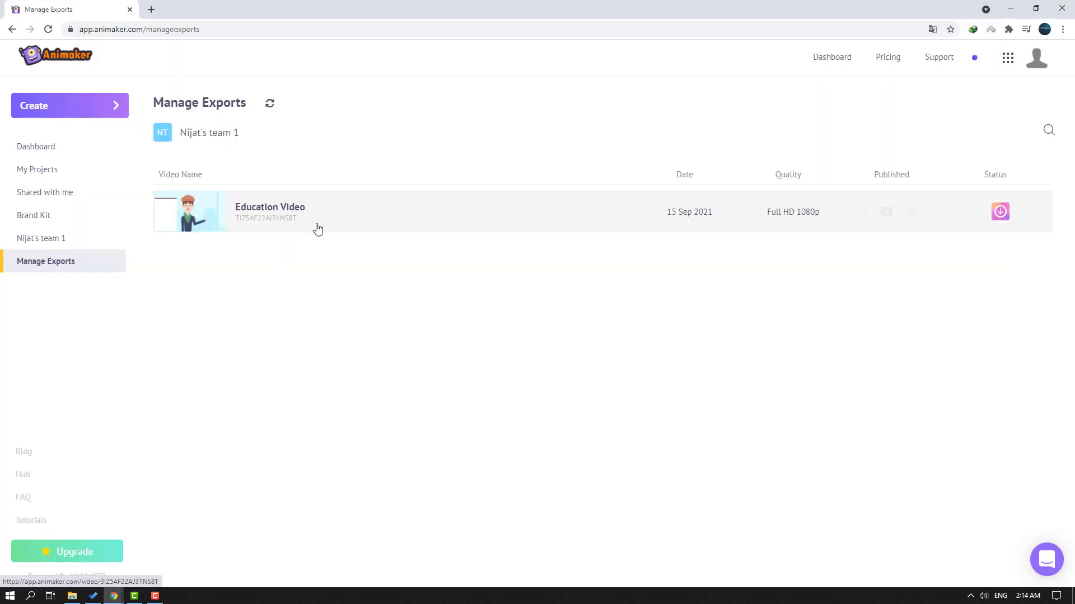
Open the Education Video project from My Projects for editing
click(39, 172)
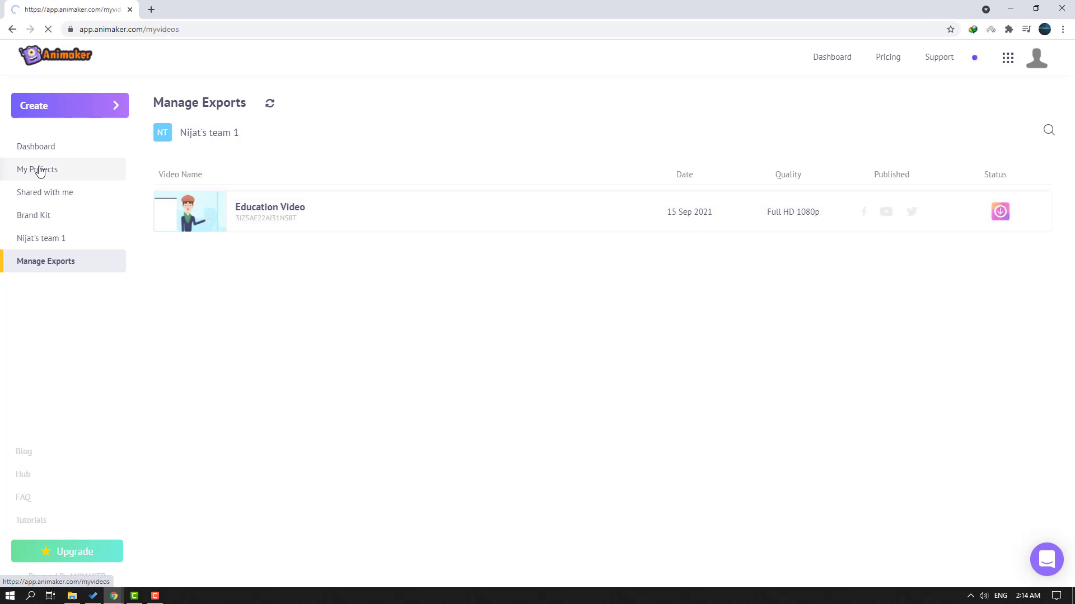
scroll(324, 335, down, 1)
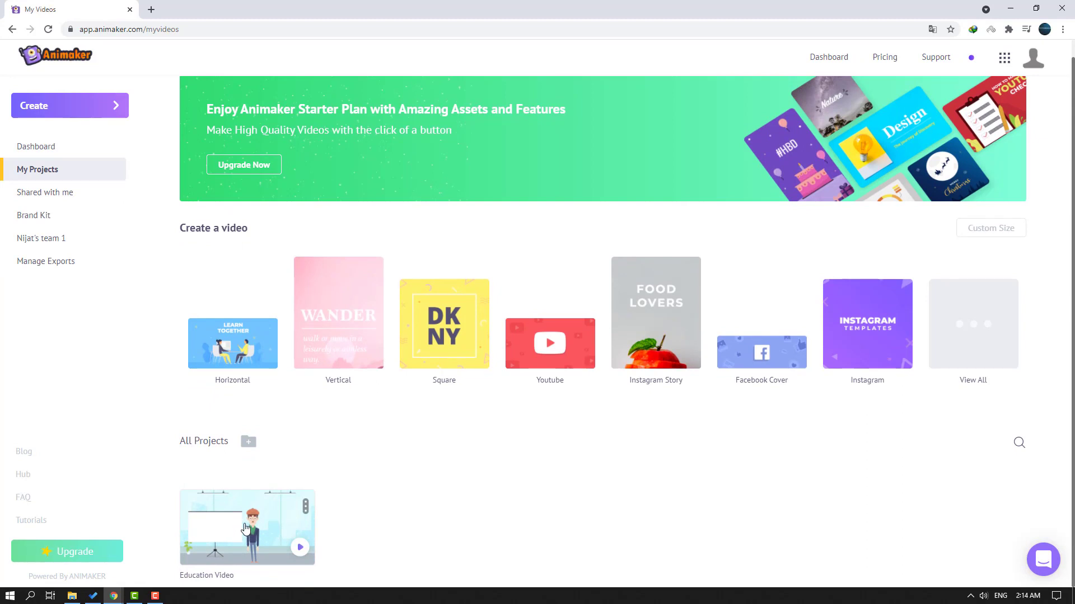
click(305, 510)
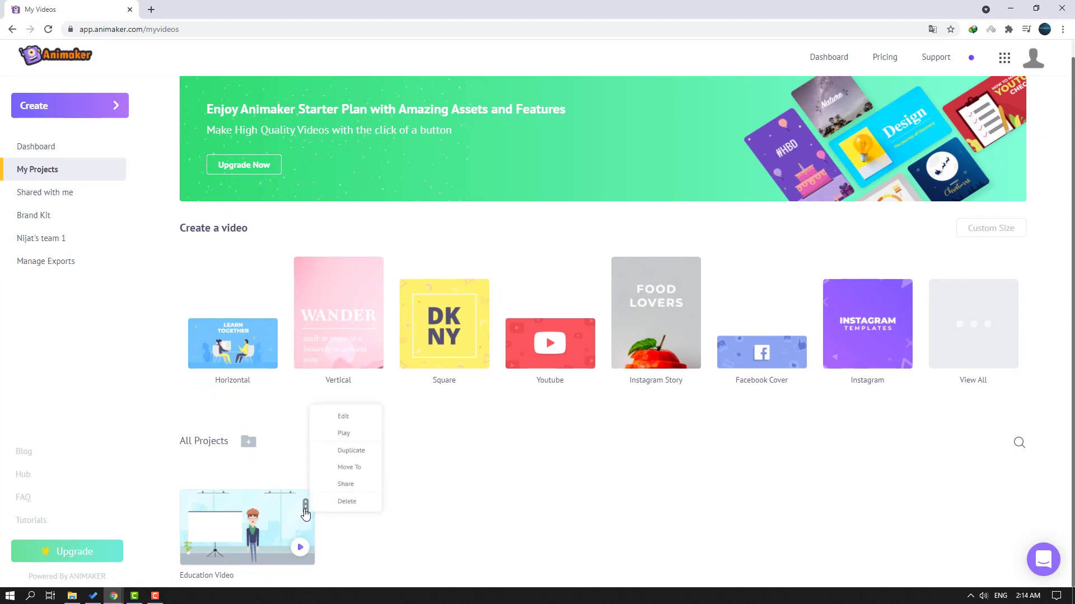
click(341, 417)
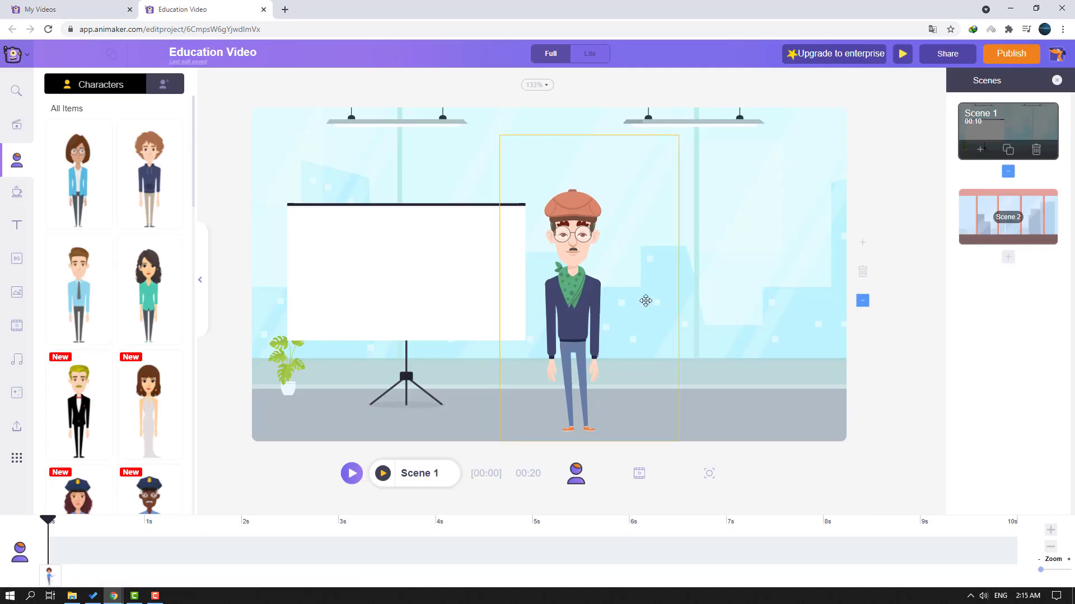
Add a third scene after Scene 2 and fill it with the Time Lapse video of clouds in a blue sky
click(1008, 258)
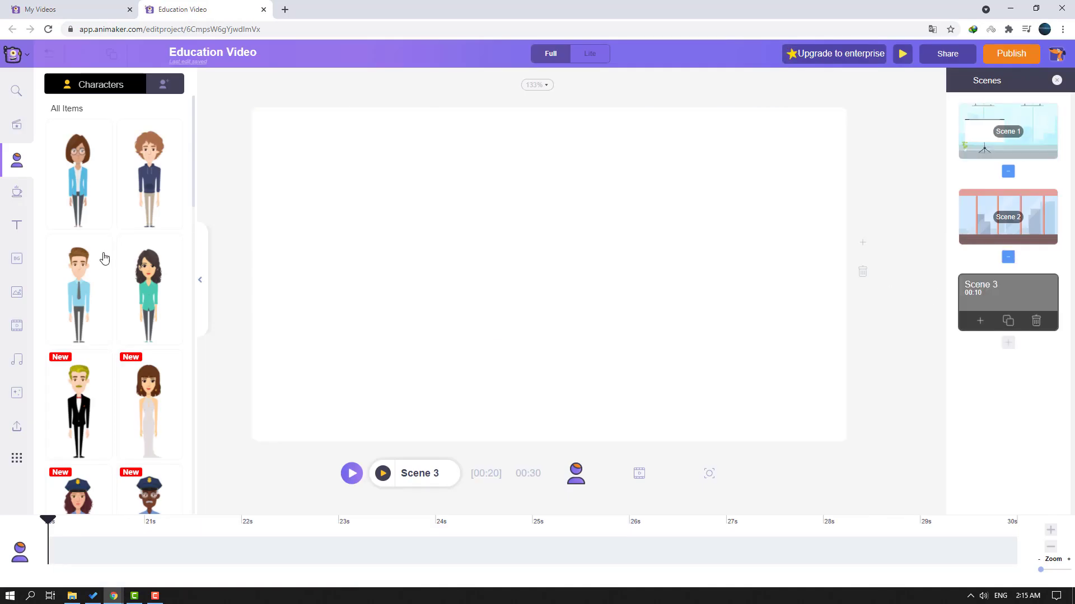
click(17, 329)
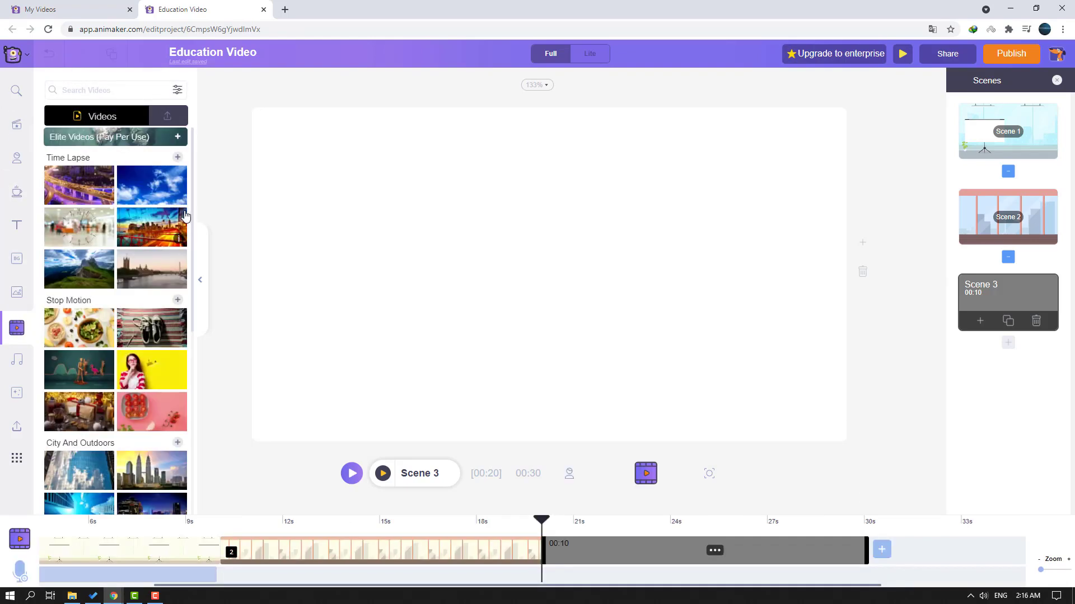
mouse_move(192, 210)
mouse_down()
mouse_move(195, 280)
mouse_move(196, 208)
mouse_up()
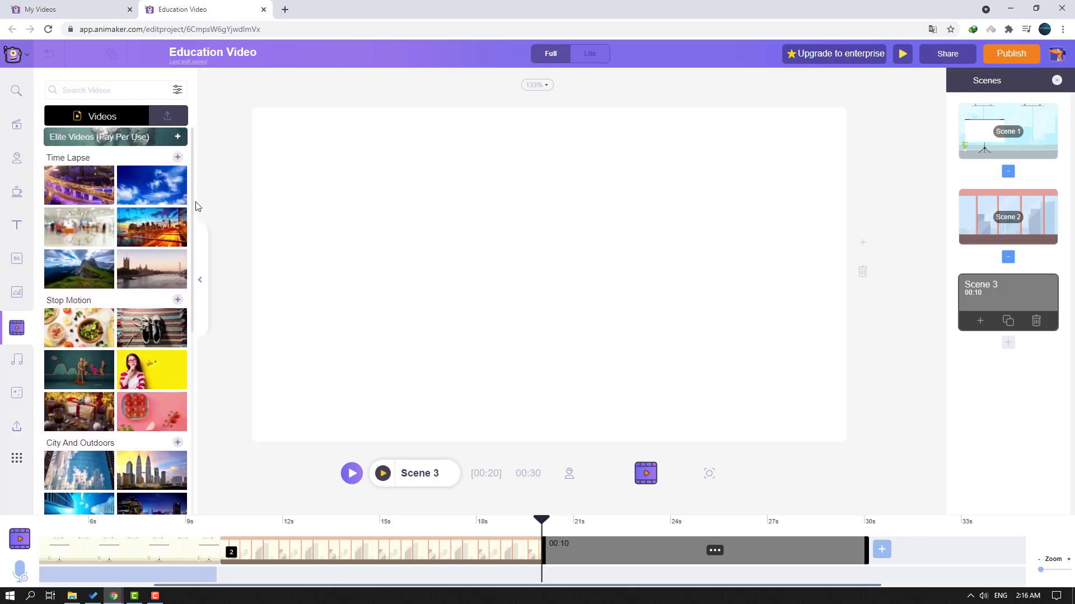
click(150, 184)
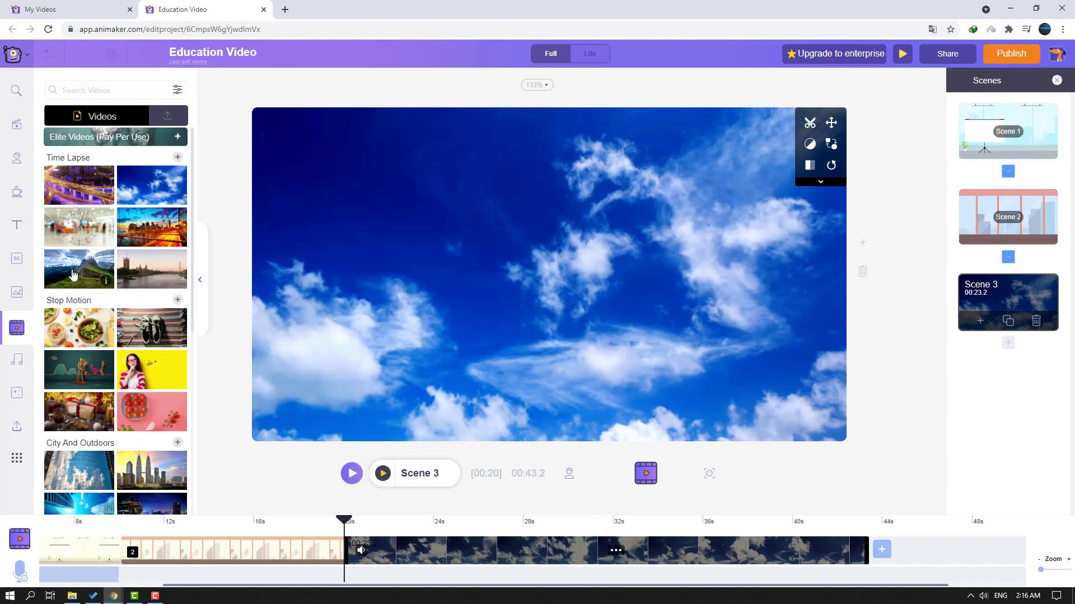
Search images for "man", add the photo of the man with a laptop on a sofa, and shrink it into the scene's lower-left corner
click(15, 292)
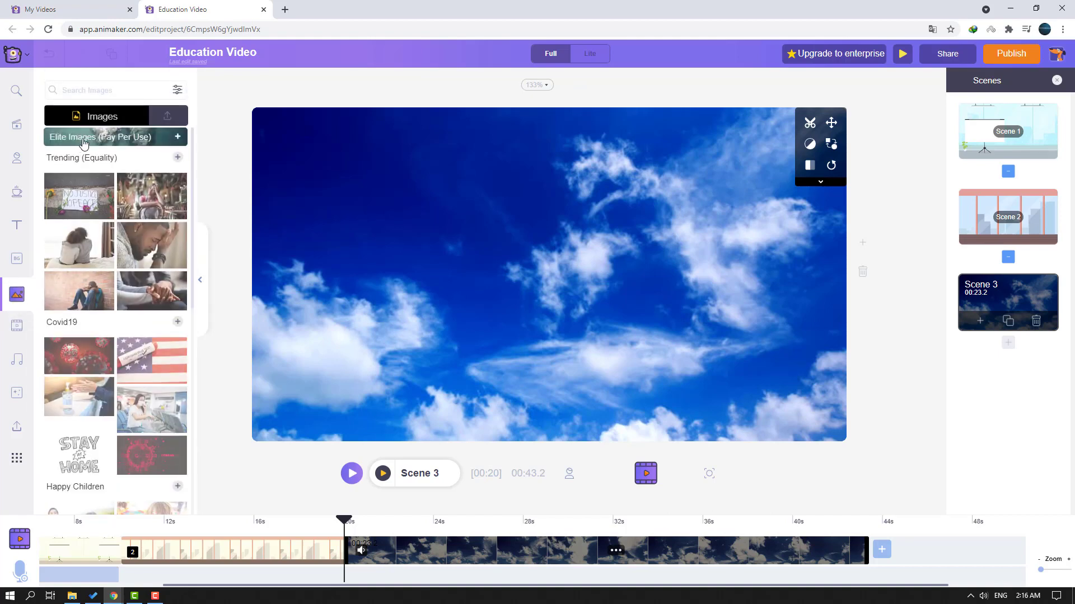
click(101, 90)
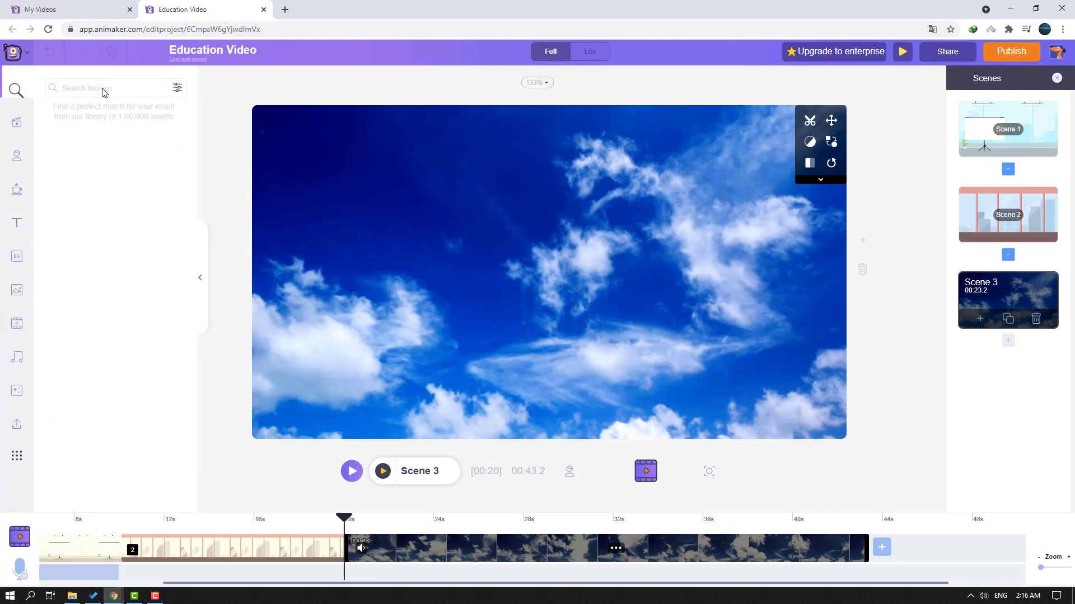
text(man)
key(Return)
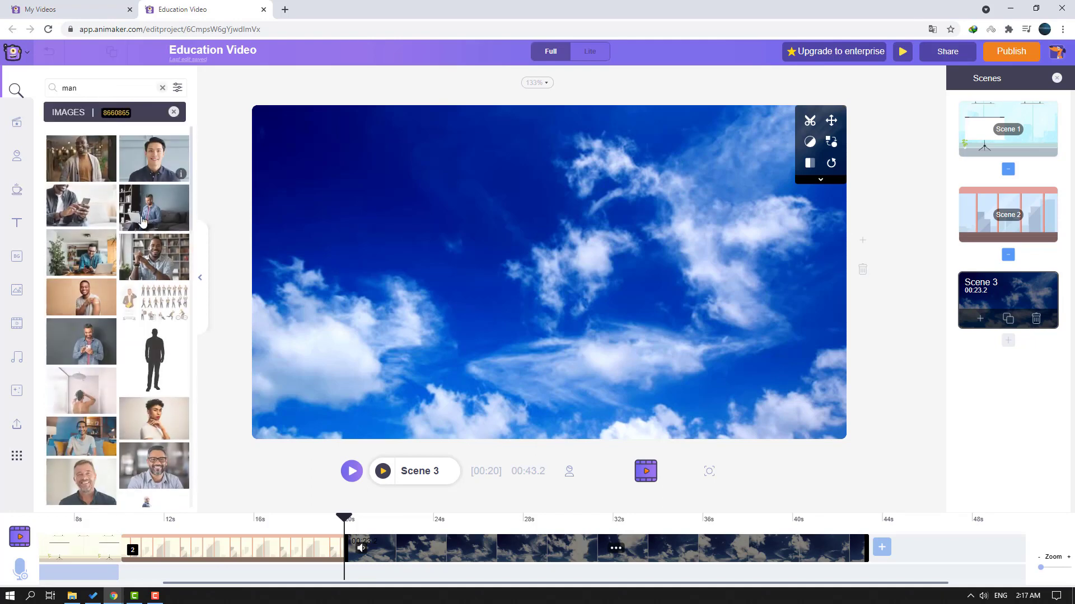
scroll(142, 222, down, 1)
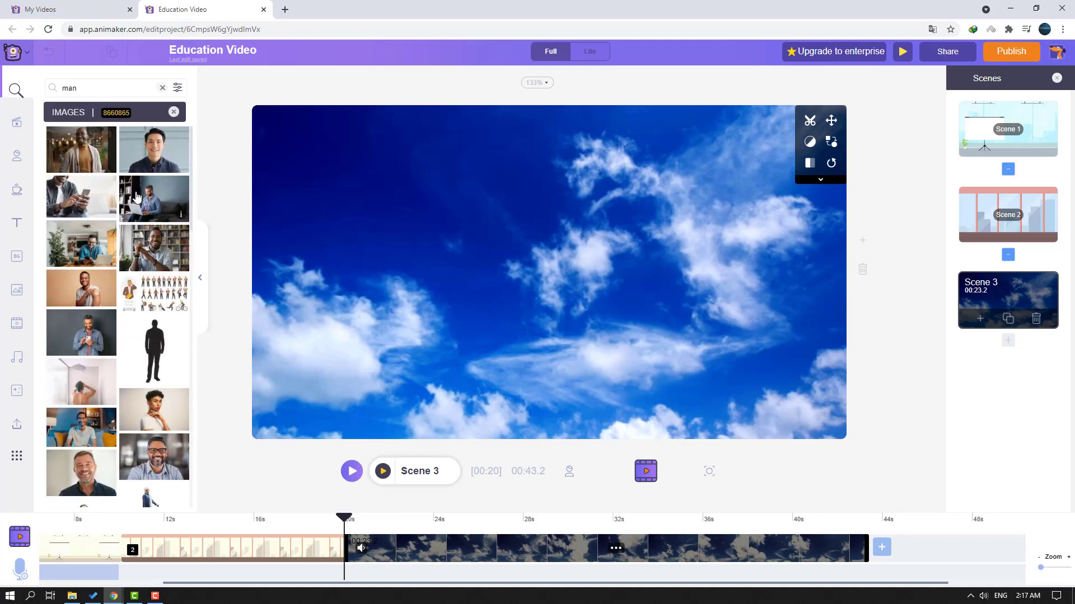
click(137, 197)
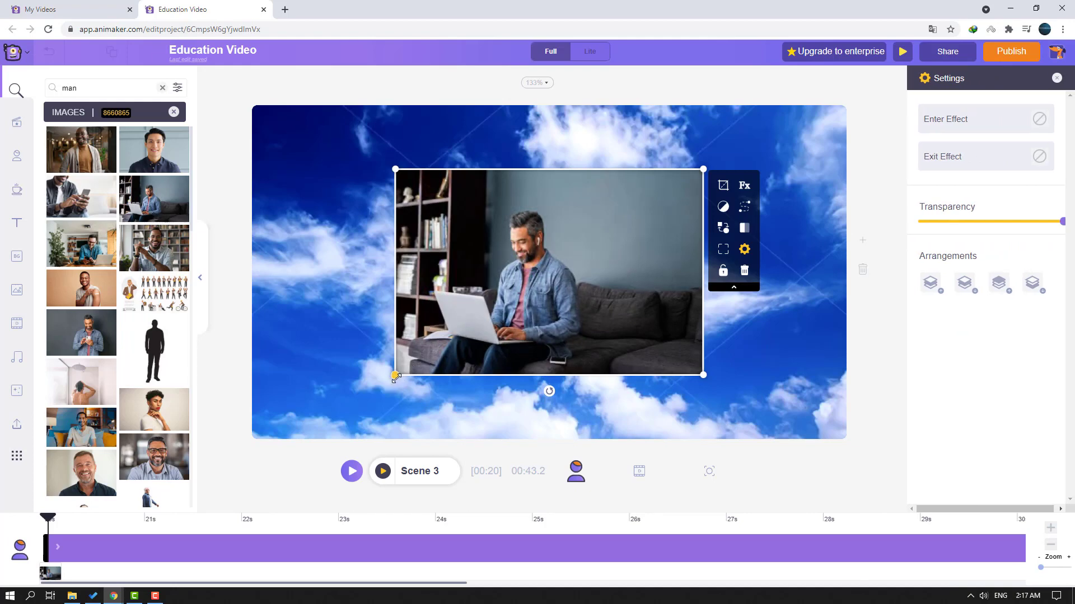
drag(397, 373, 518, 293)
drag(588, 273, 354, 396)
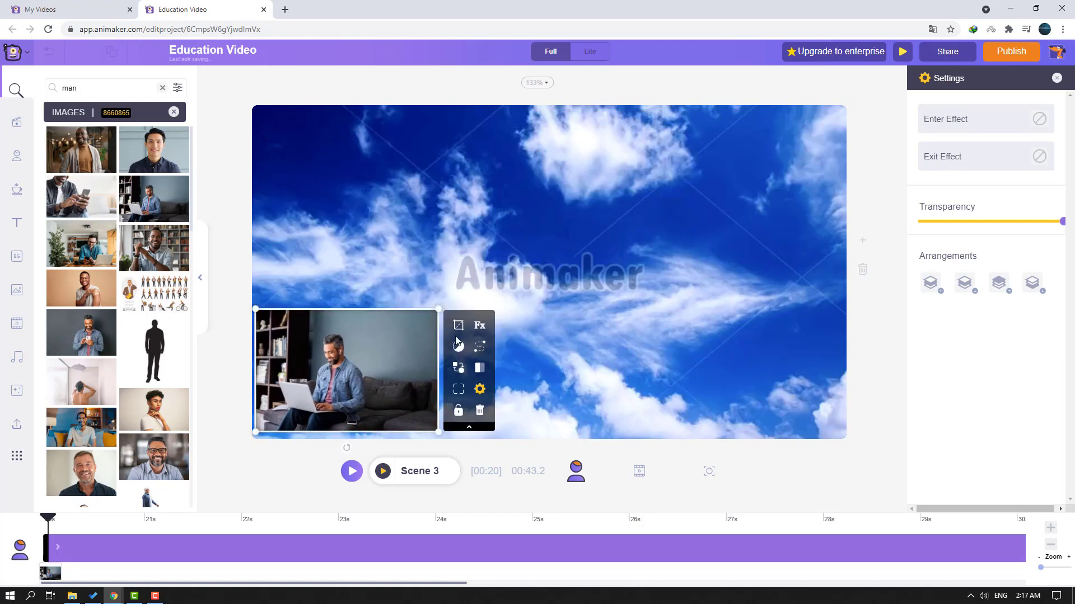
Remove the photo's background with the refine brush size at 57 and move the cutout to the scene's lower-right corner
click(478, 327)
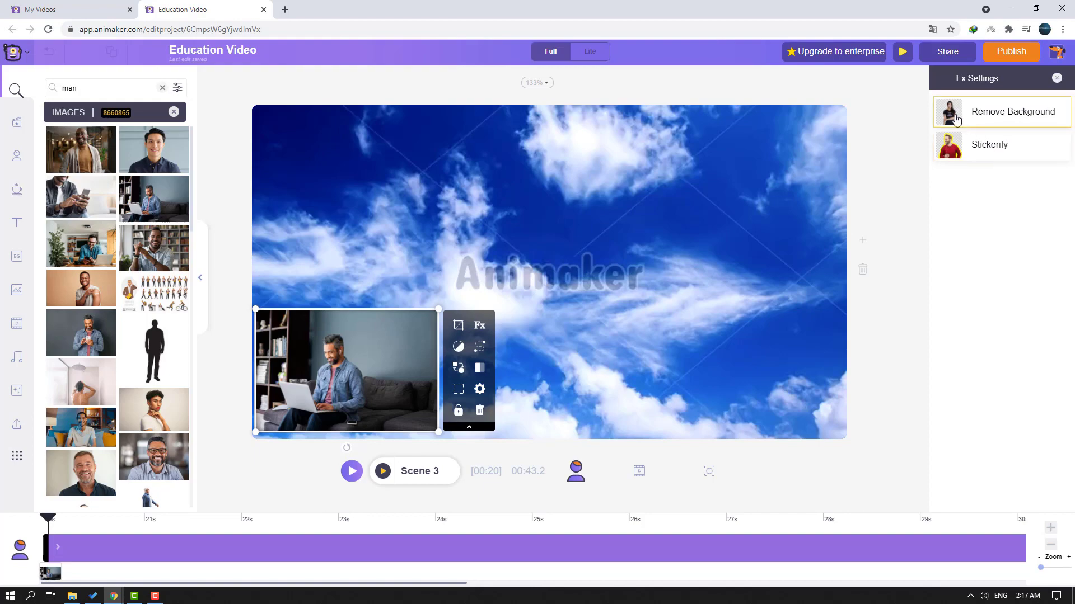
click(991, 115)
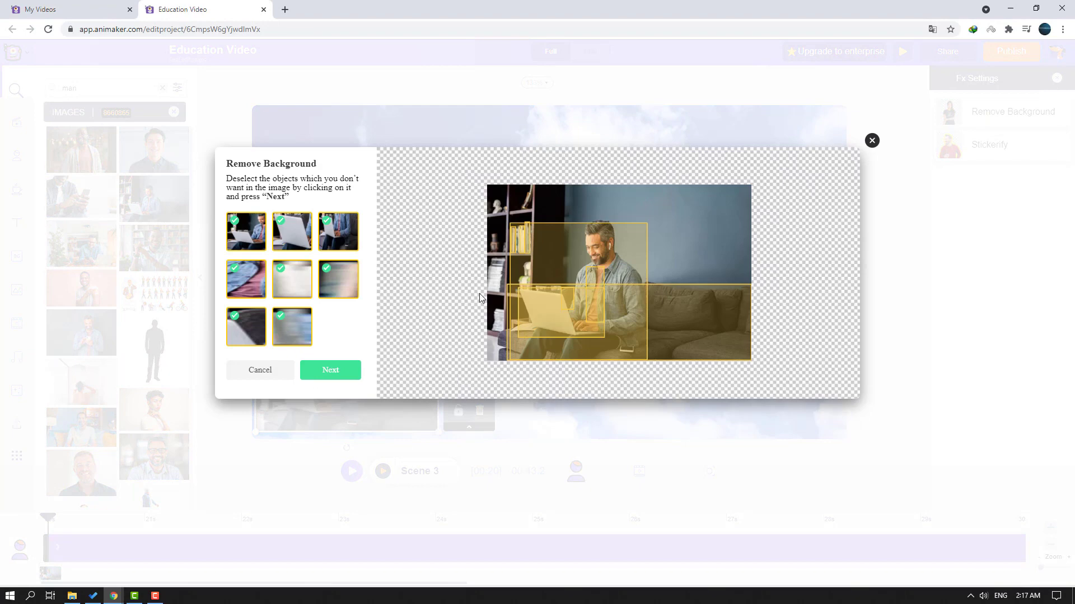
click(329, 371)
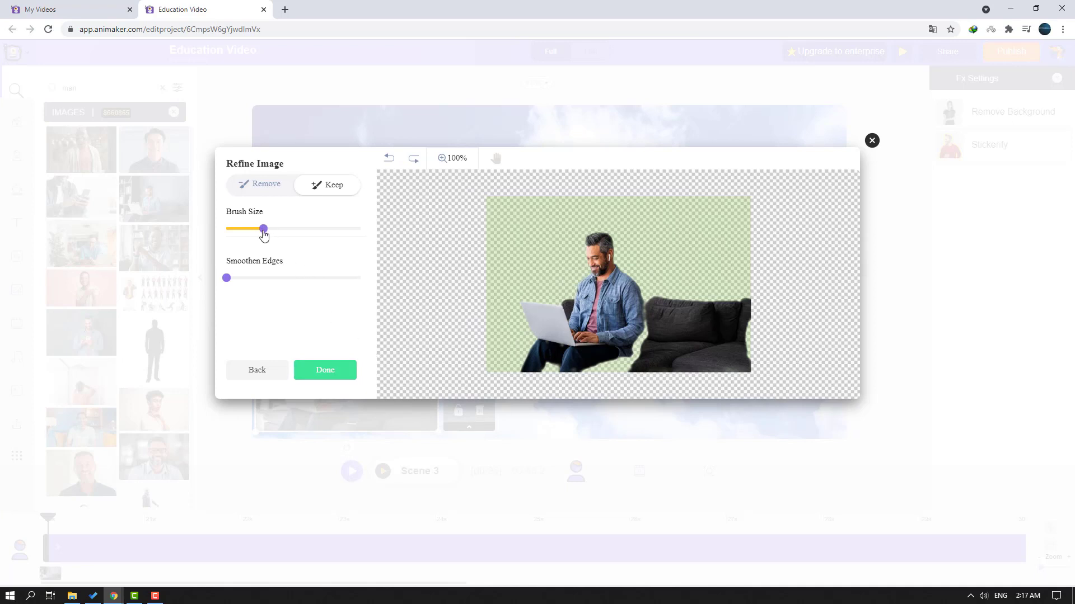
drag(263, 234, 300, 230)
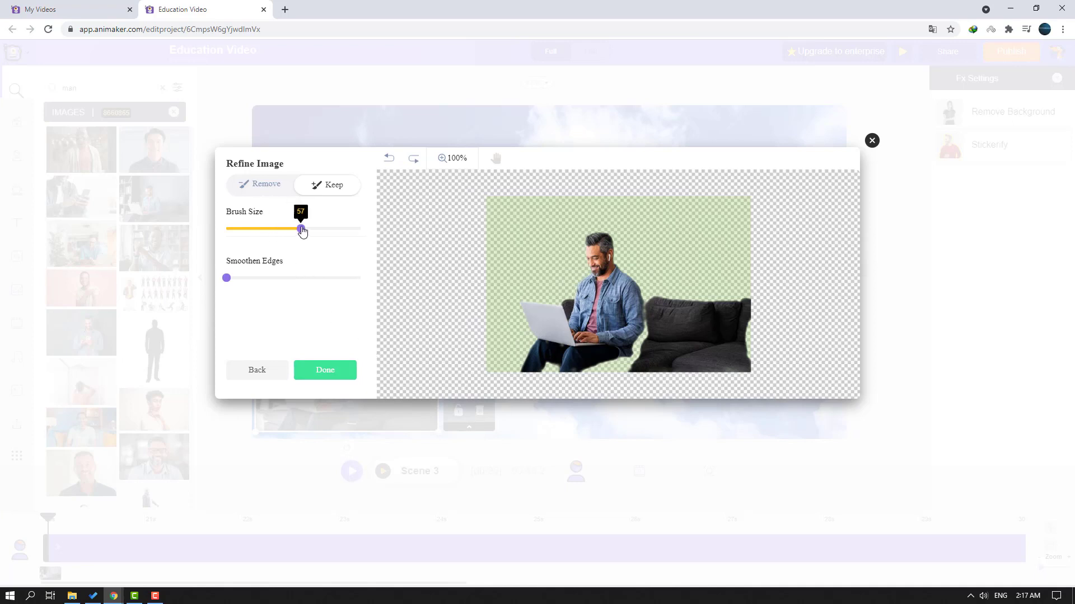
click(326, 370)
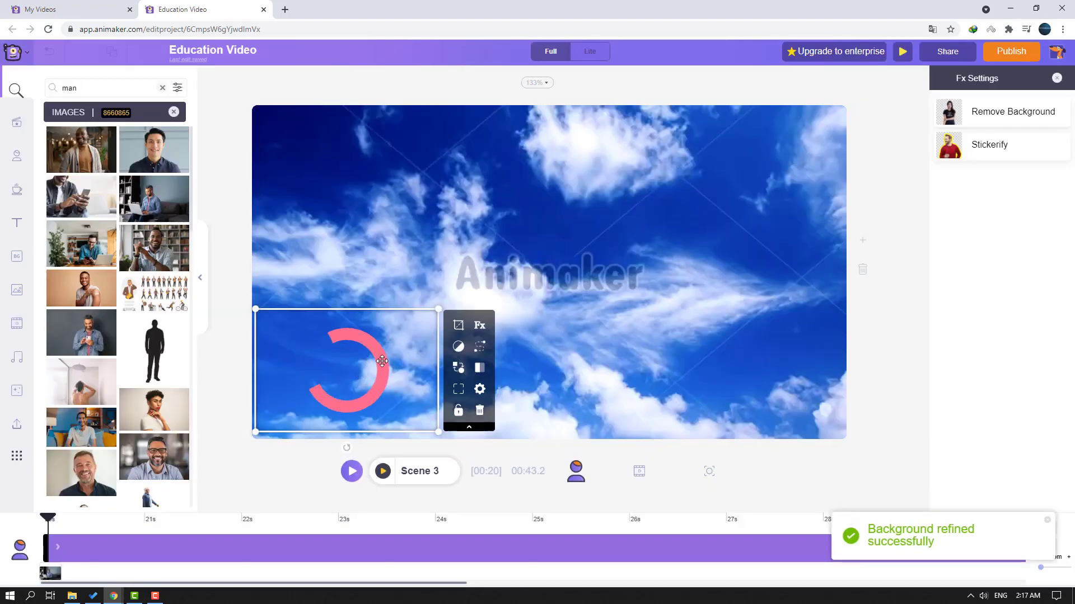
drag(335, 389, 749, 392)
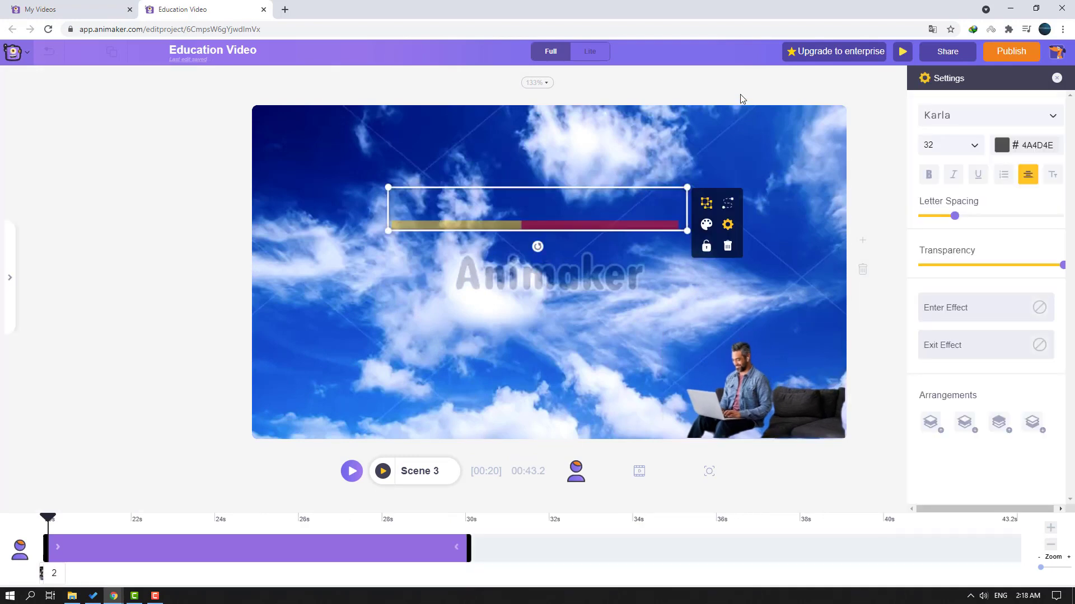
click(743, 94)
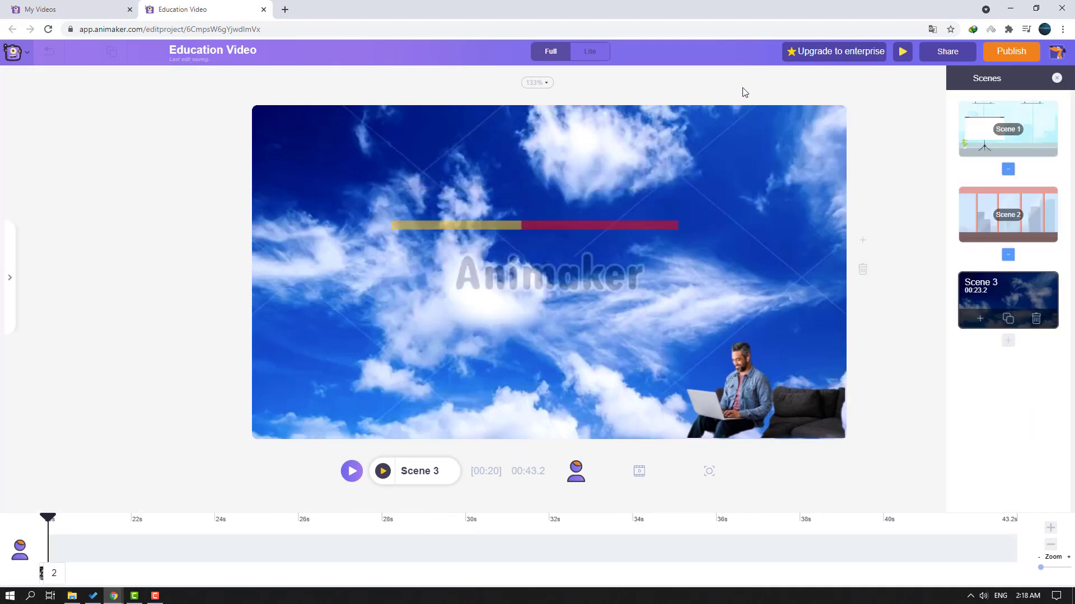
Add a fourth scene after Scene 3 and apply the blue-to-beige gradient background
click(1008, 341)
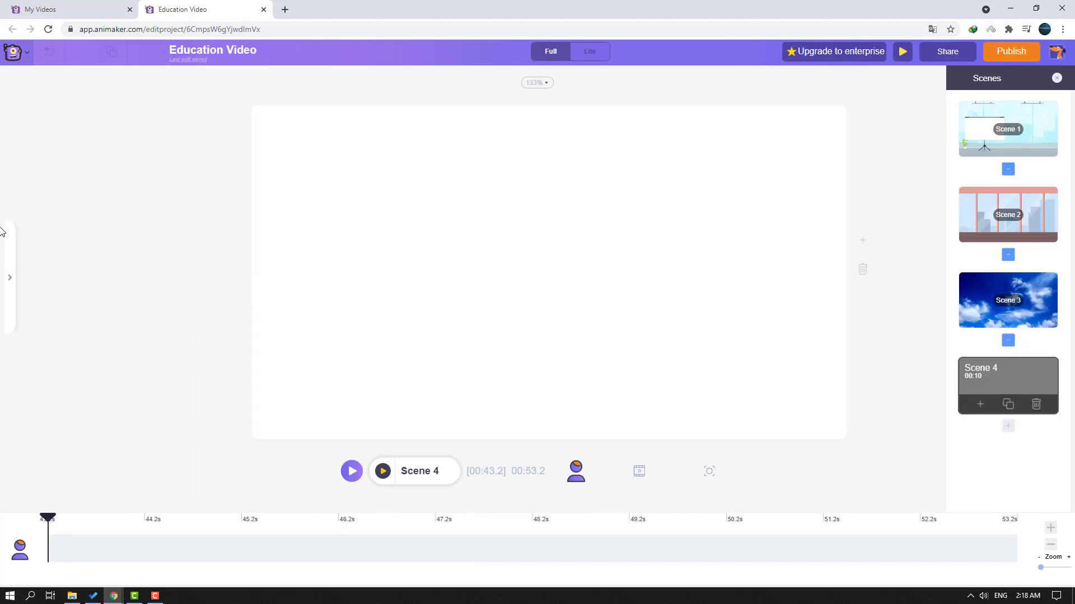
click(13, 276)
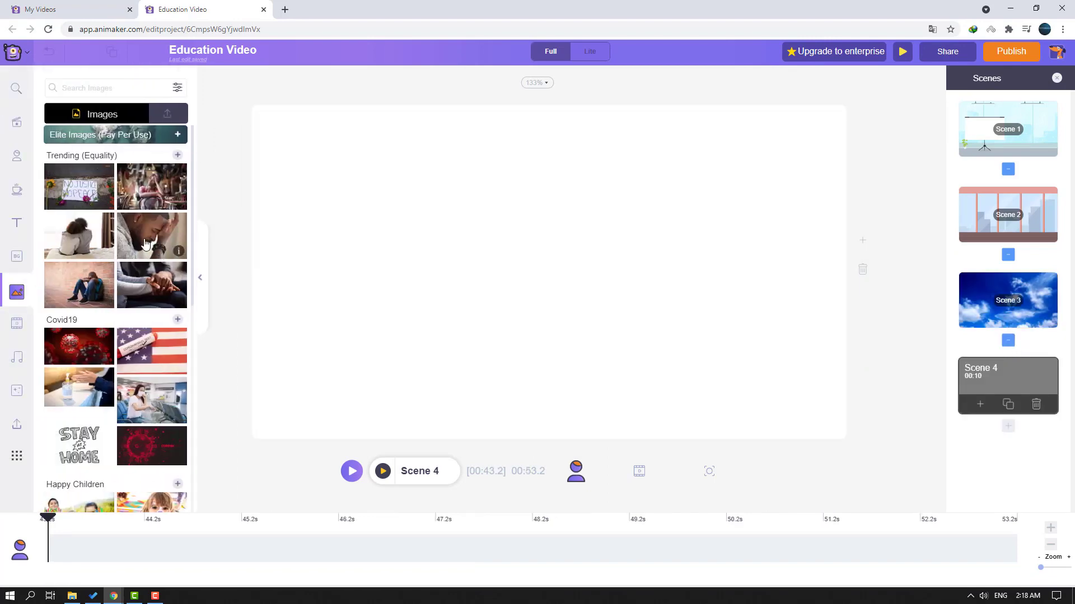
click(15, 256)
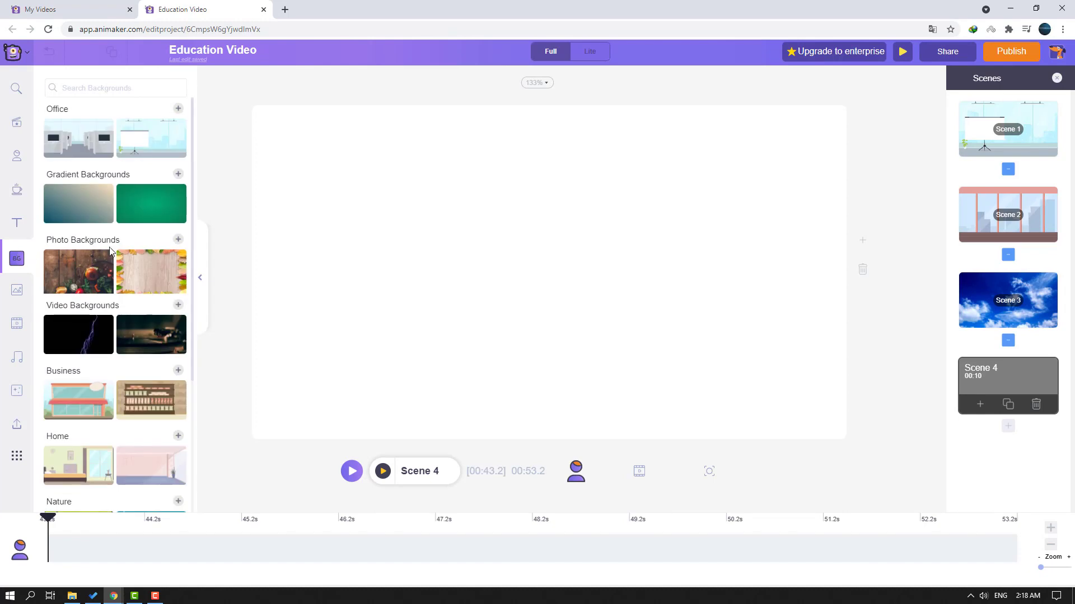
click(82, 209)
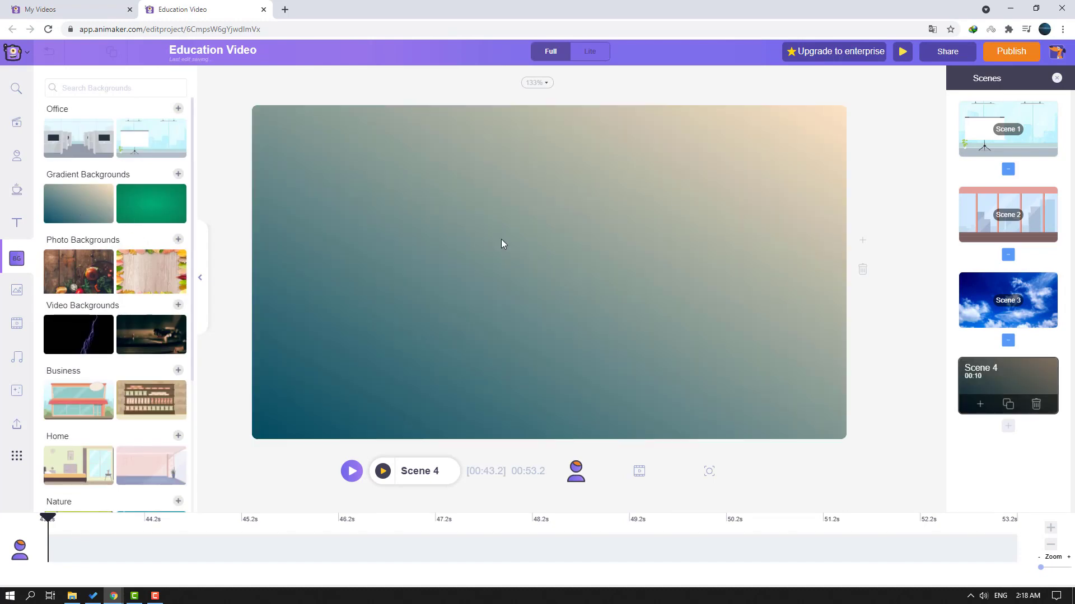
Insert the "Riverdale Memories" text template with the yellow and red underline near the middle of Scene 4
click(17, 225)
scroll(156, 316, down, 5)
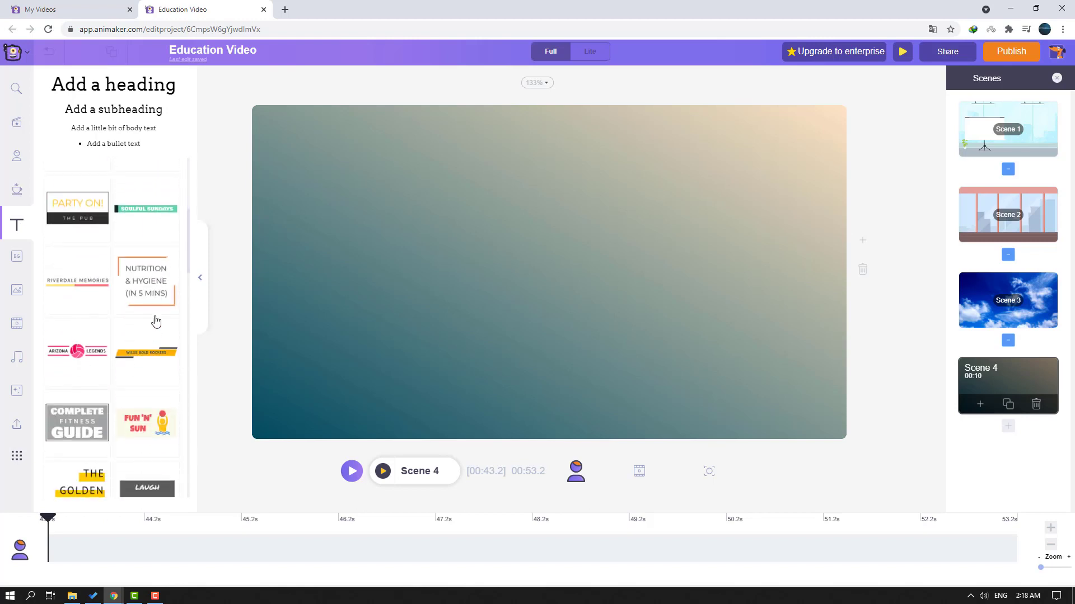
scroll(145, 335, down, 2)
scroll(142, 356, up, 3)
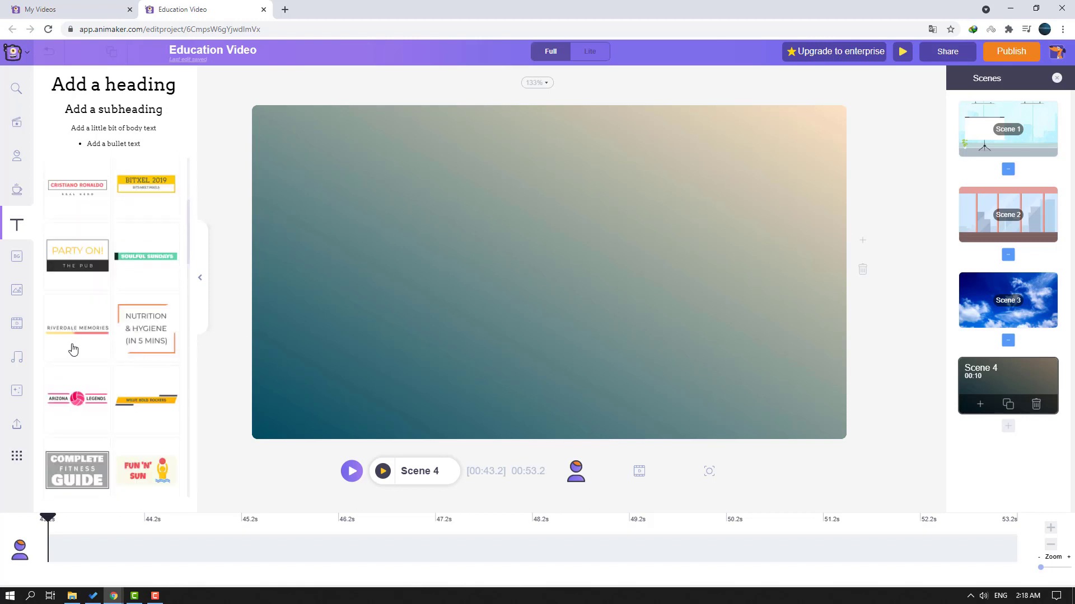
click(73, 349)
drag(550, 309, 566, 279)
Replace the template's placeholder title with the presenter's full name
double_click(571, 262)
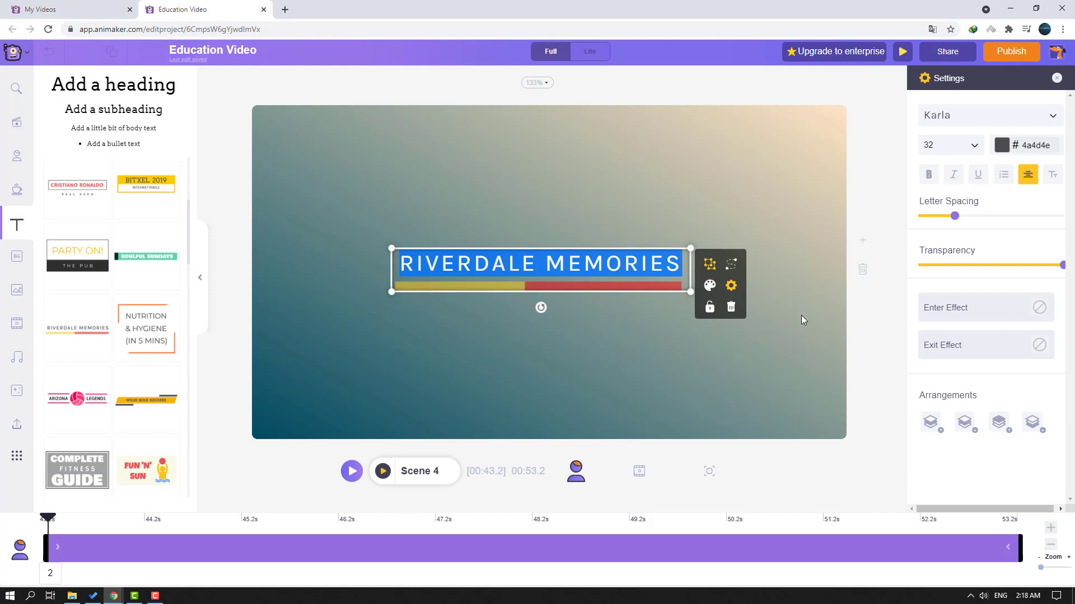
text(H)
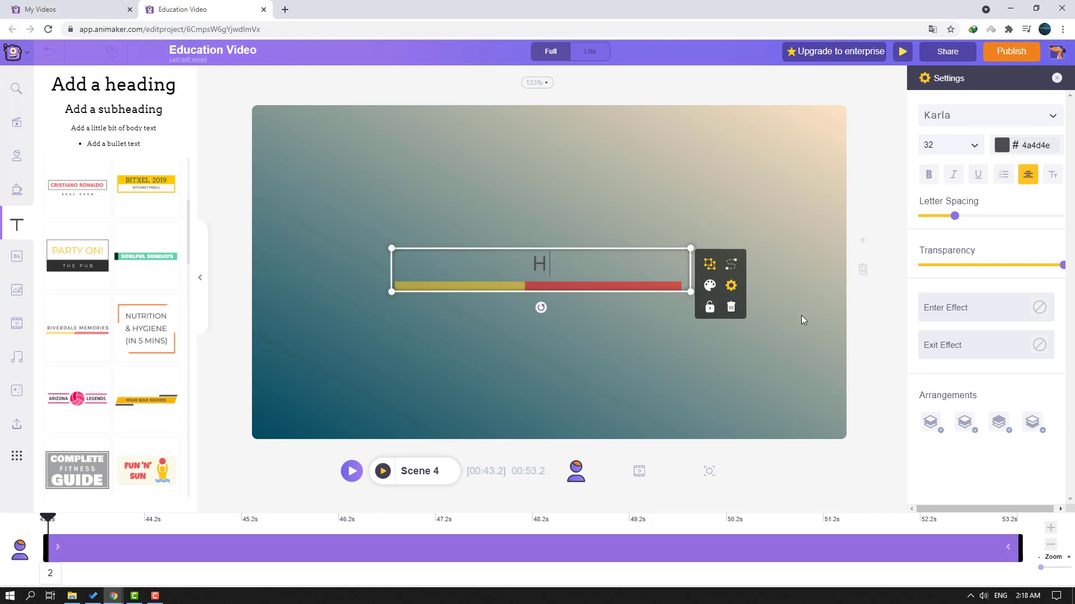
text(NIJAT IBRAHIMLI)
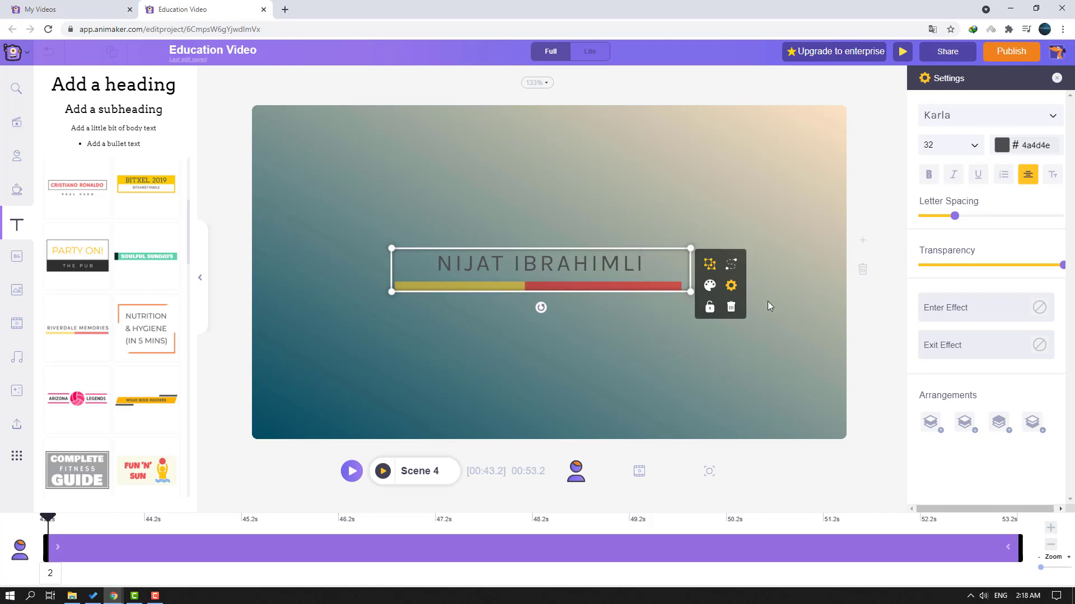
Set the title's font to Lalezar and its size to 28
click(1055, 123)
click(968, 206)
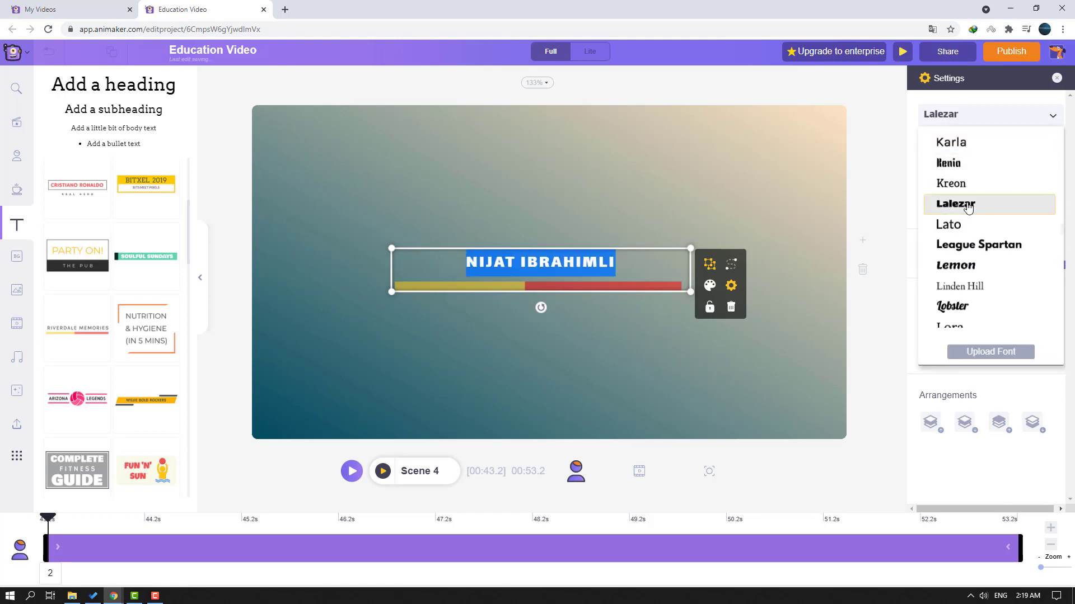
click(917, 144)
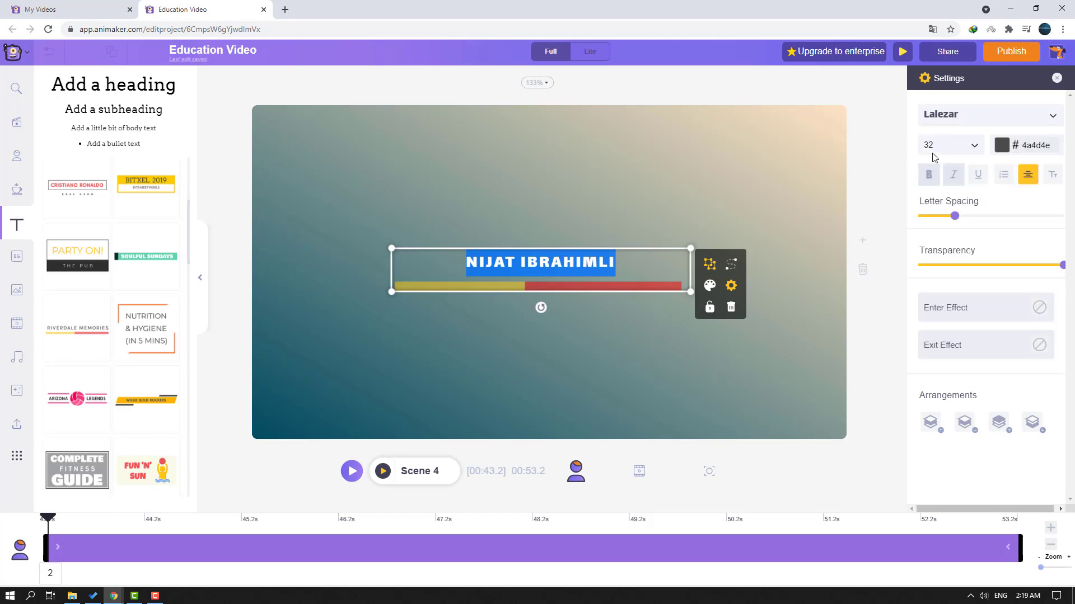
click(977, 148)
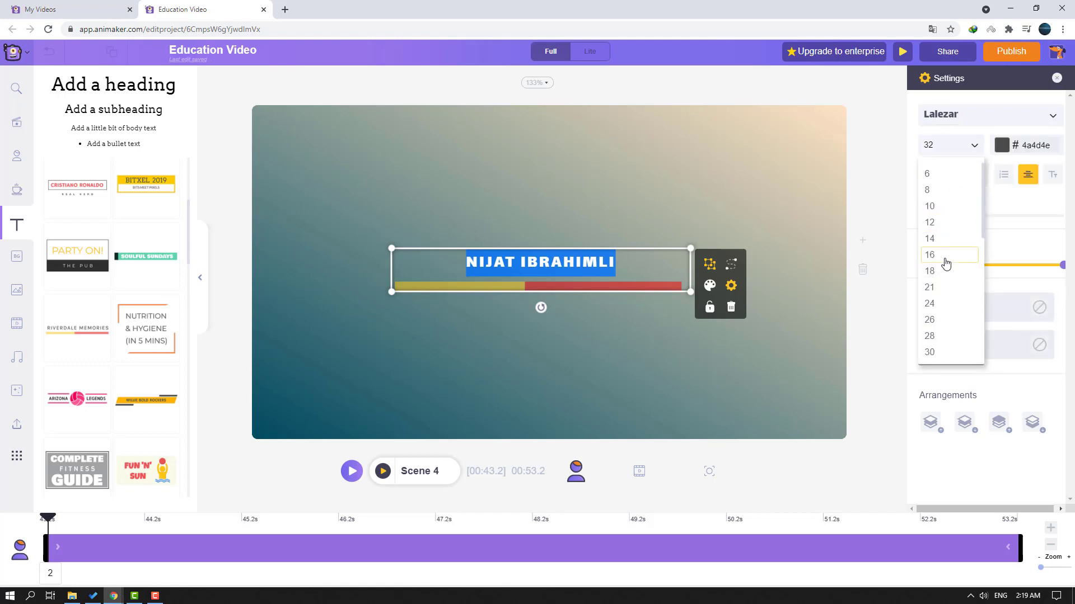
click(929, 336)
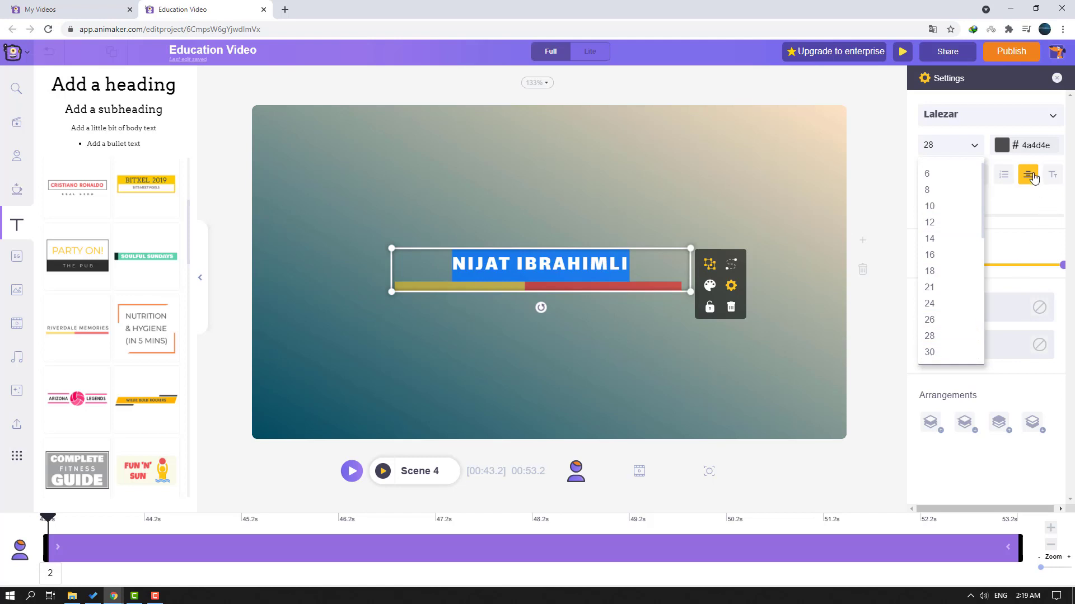
Set the title's text colour to the palette orange, EF823F
click(1002, 145)
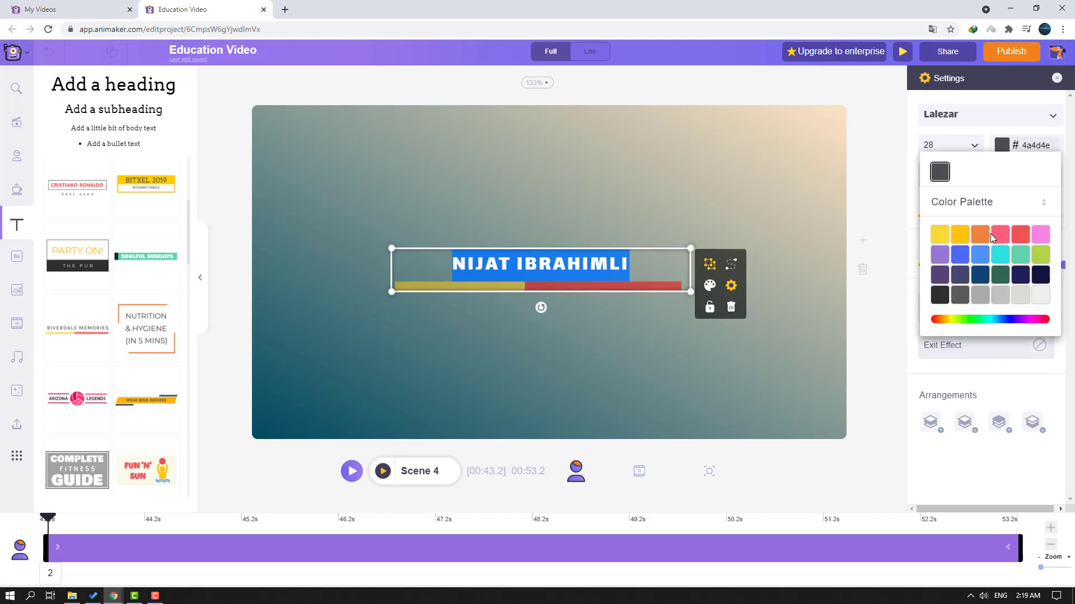
click(980, 234)
click(916, 156)
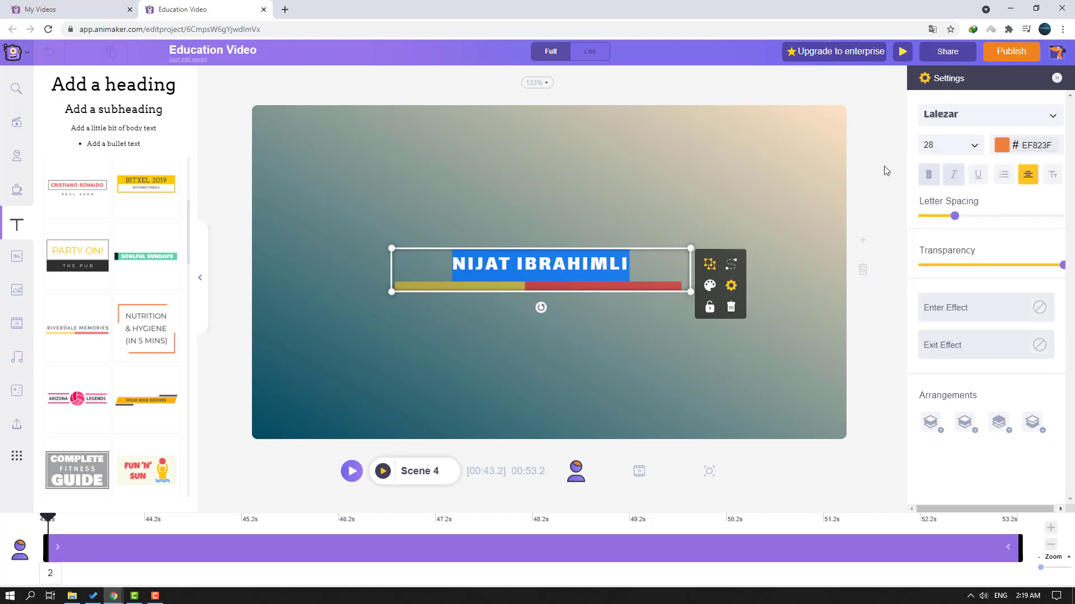
click(568, 278)
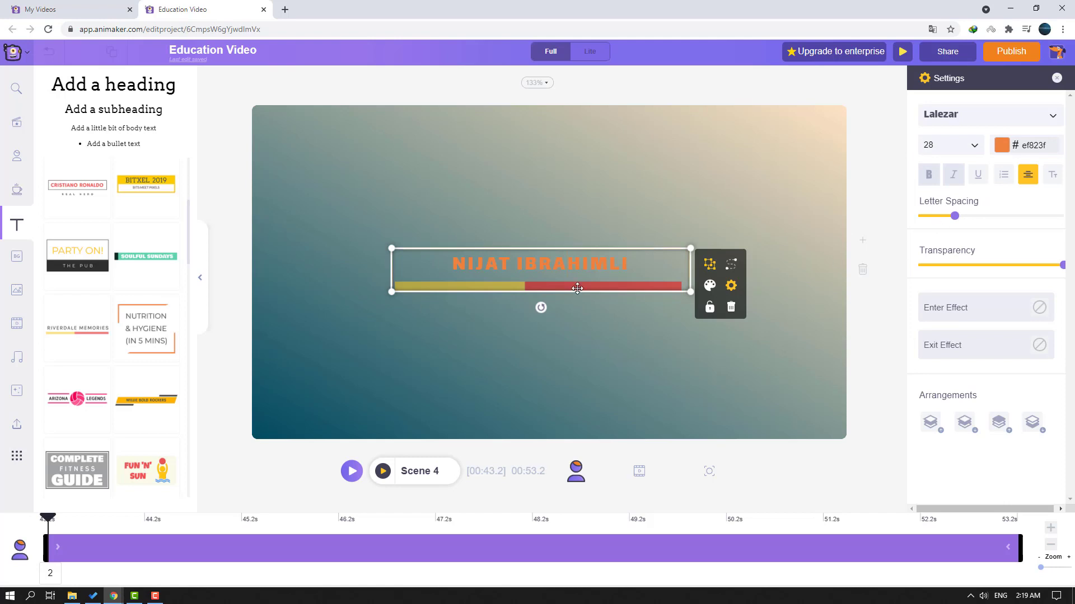
Widen the title's letter spacing while keeping it on one line and recolour the text to the palette's lightest grey
drag(956, 222, 999, 224)
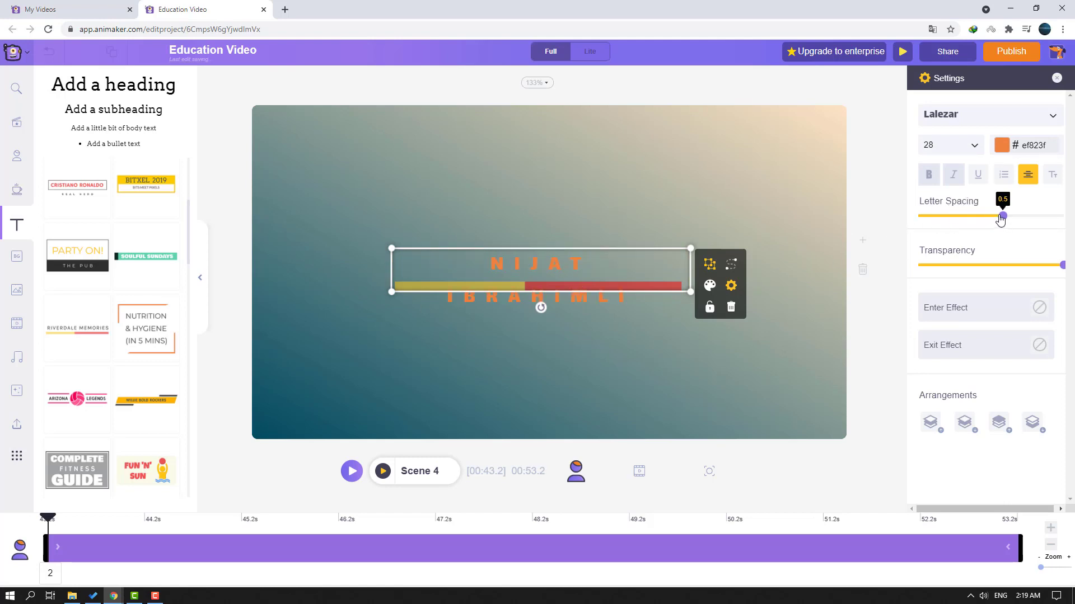
click(999, 148)
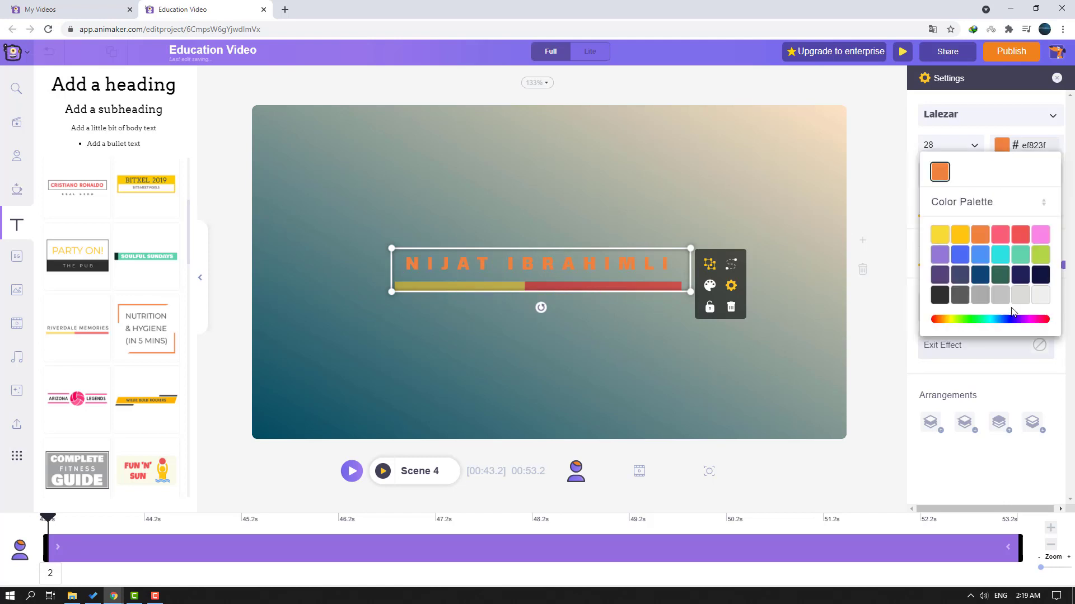
click(1039, 286)
click(413, 448)
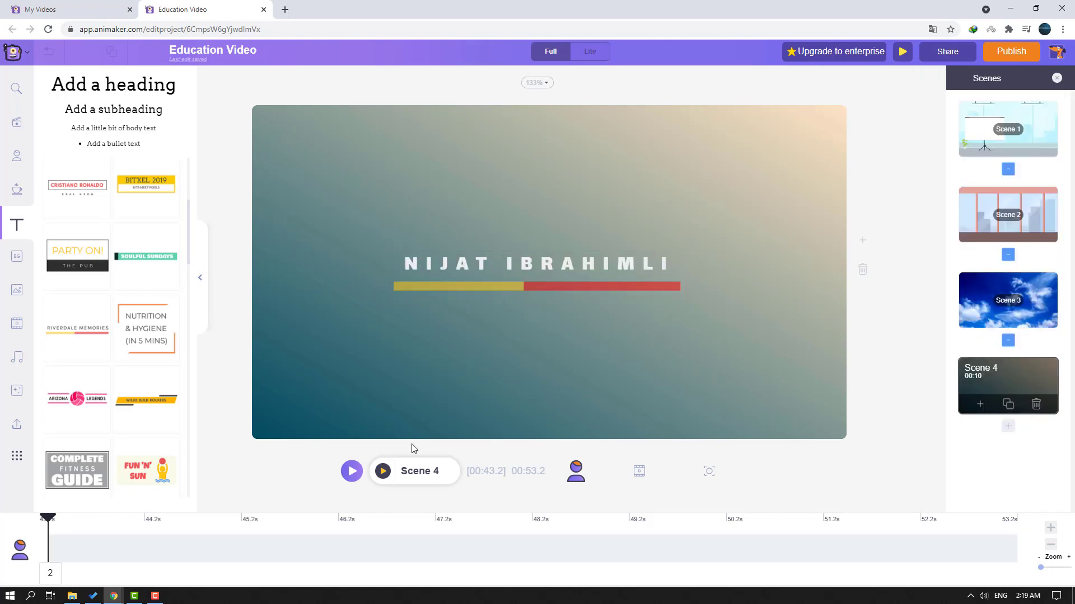
Preview Scene 4 and look at the available music tracks
click(383, 471)
click(383, 471)
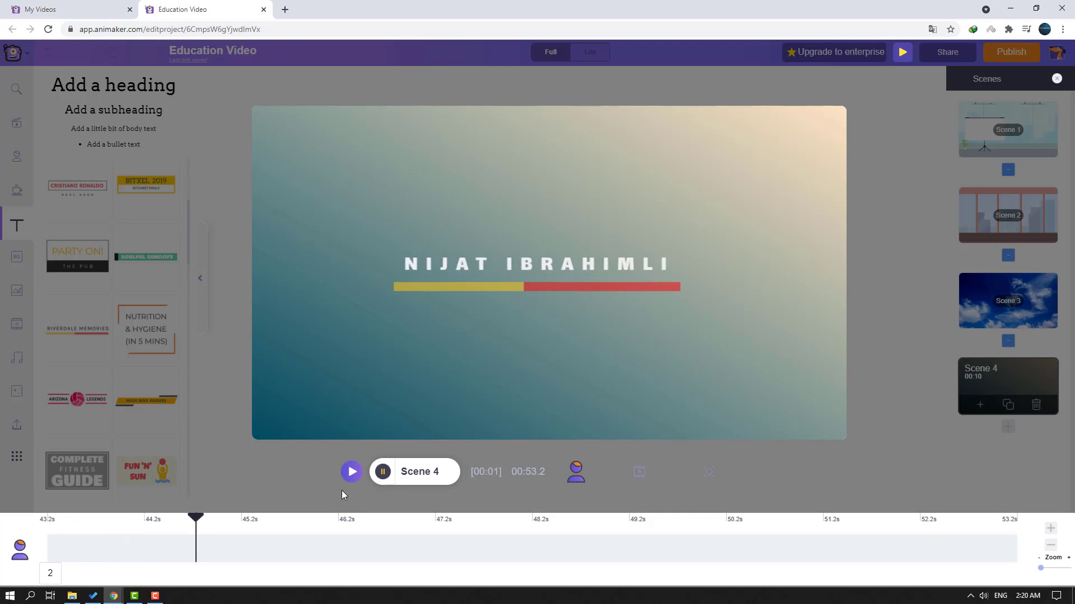
click(383, 472)
click(383, 472)
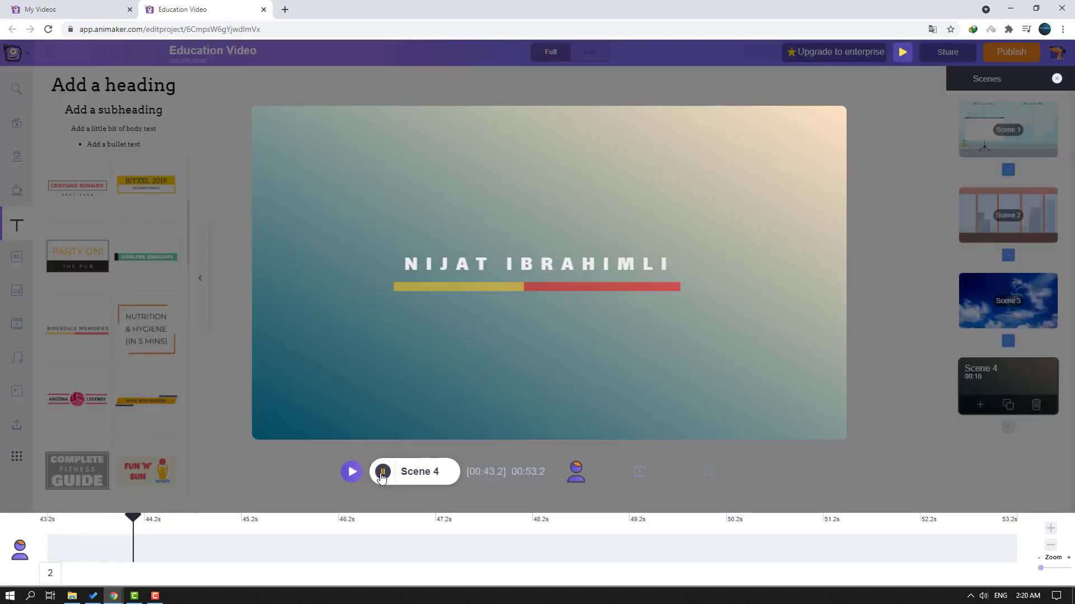
click(383, 471)
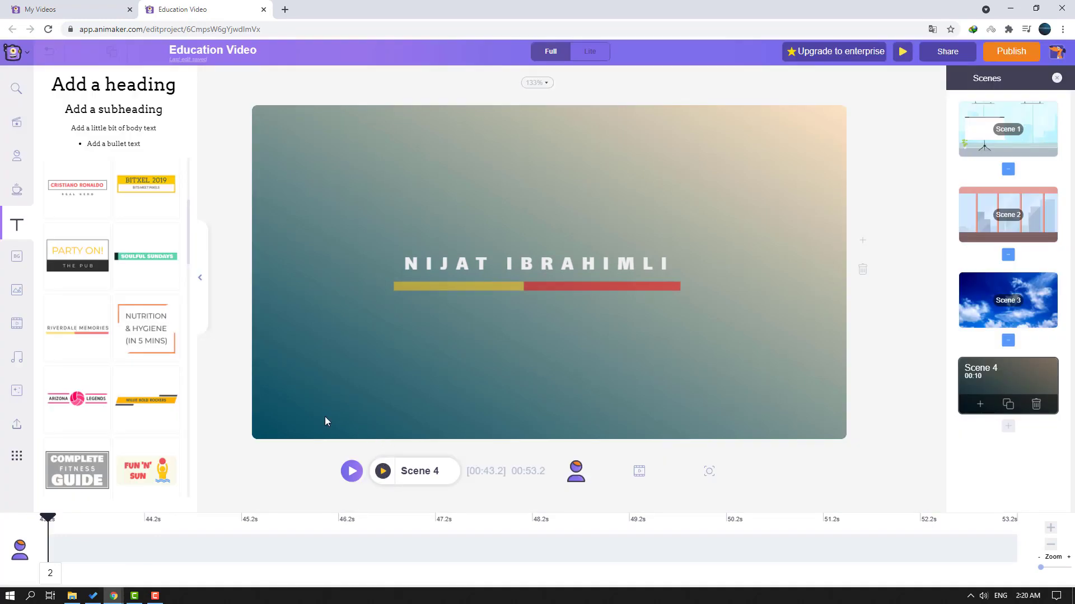
click(16, 358)
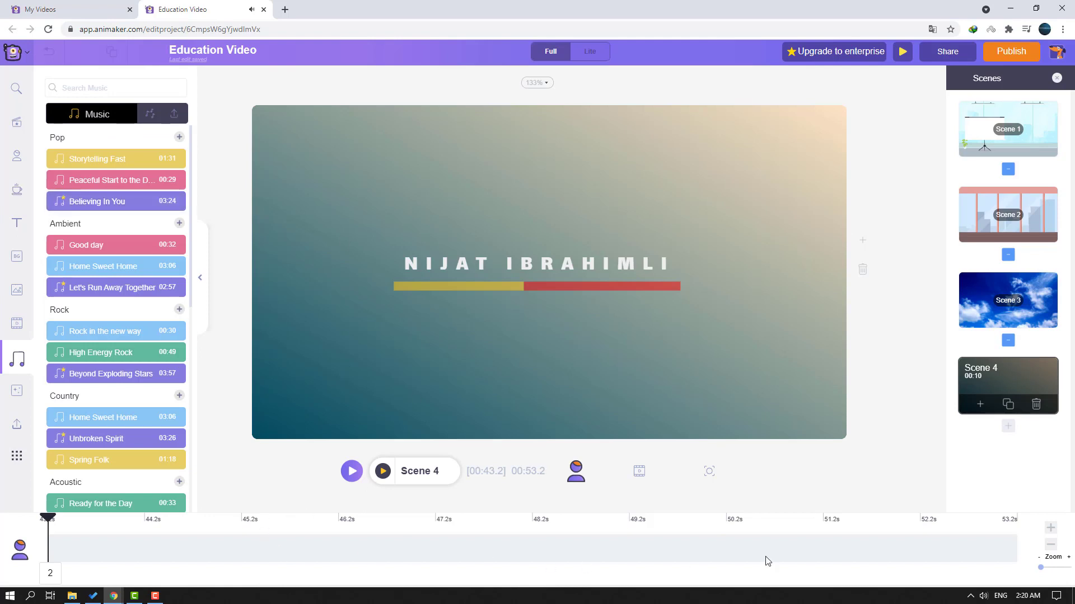
Add a fifth scene after Scene 4 and apply the protest crowd screen effect with raised signs and flags
click(16, 393)
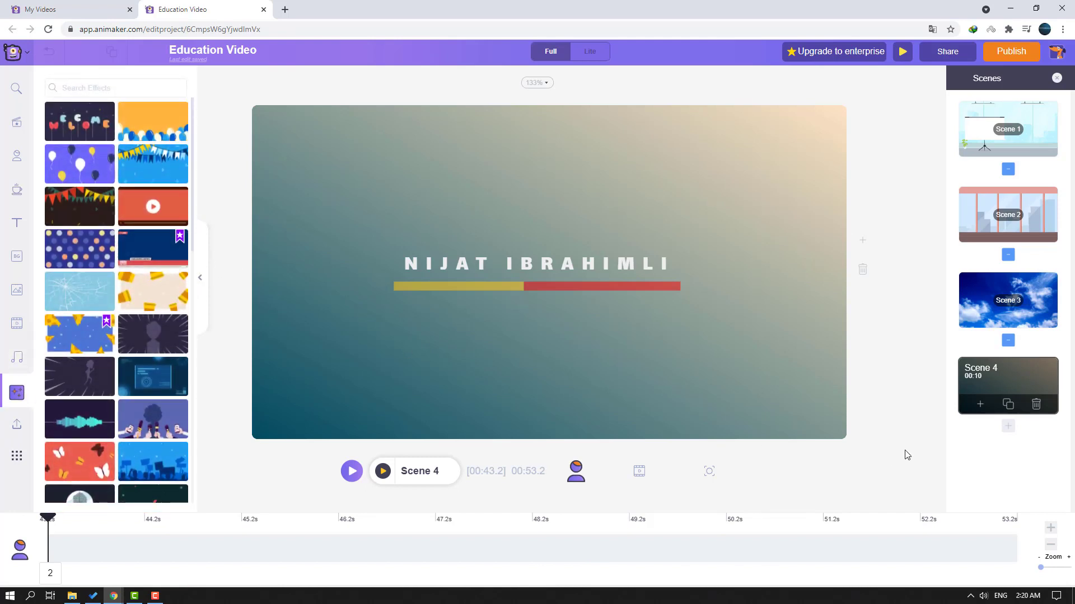
click(1008, 429)
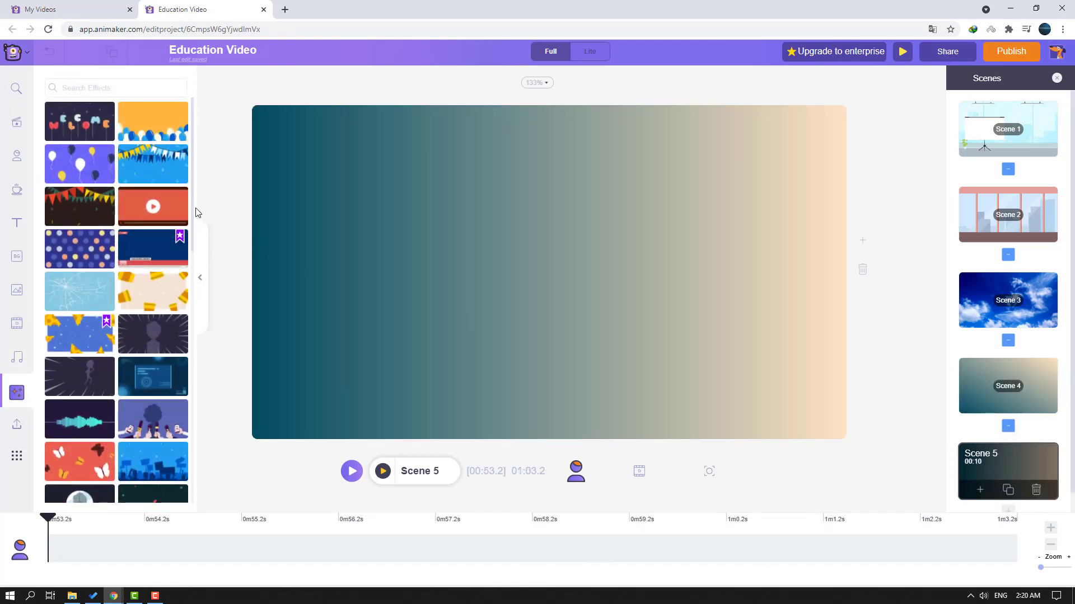
drag(193, 211, 196, 263)
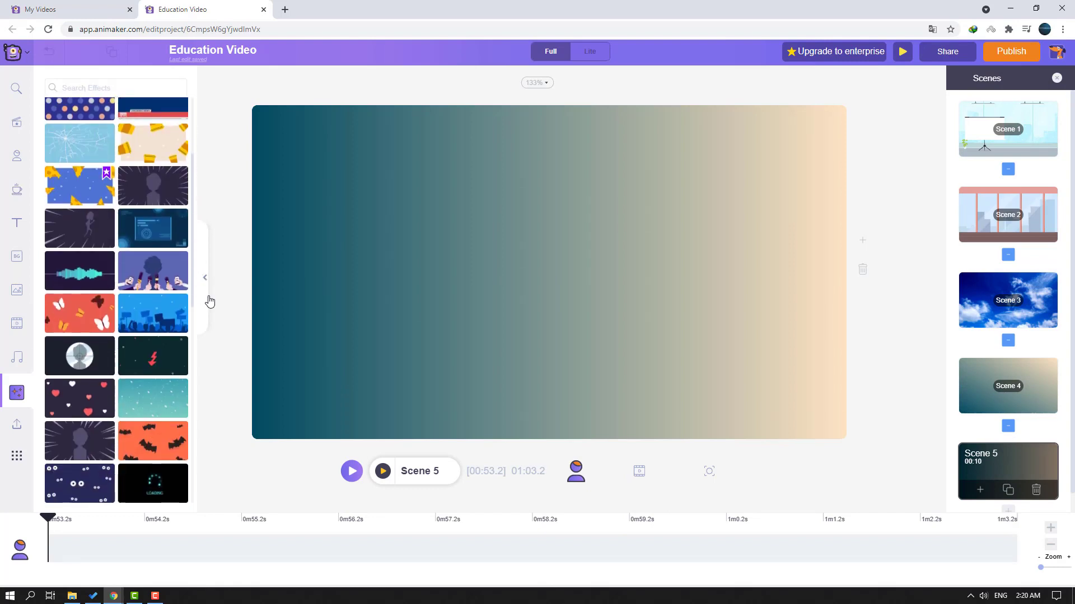
click(155, 319)
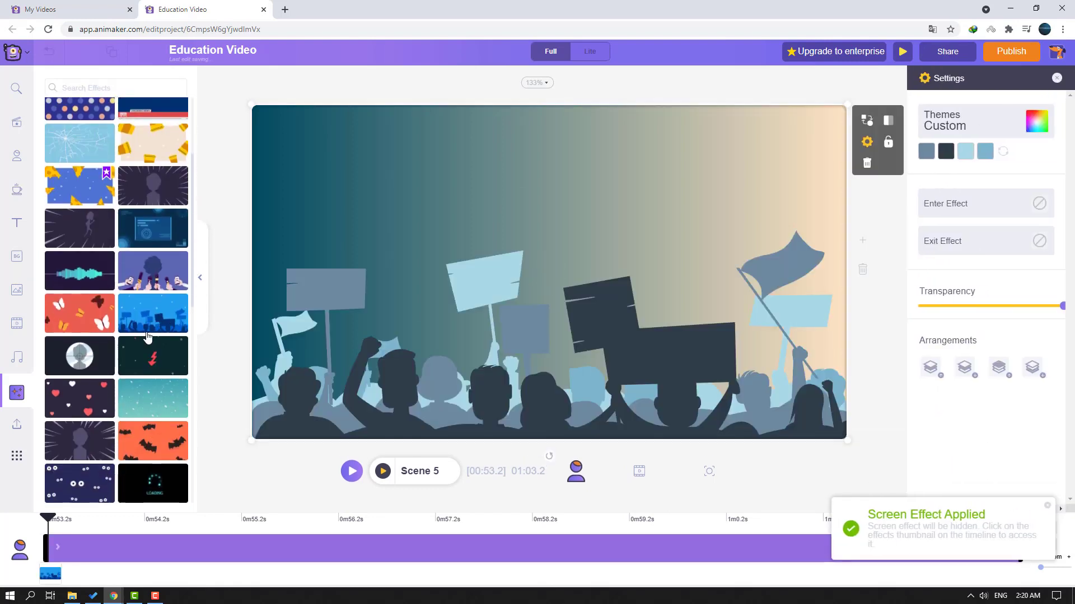
Preview Scene 5 and add the crossing spotlights screen effect to it
click(383, 471)
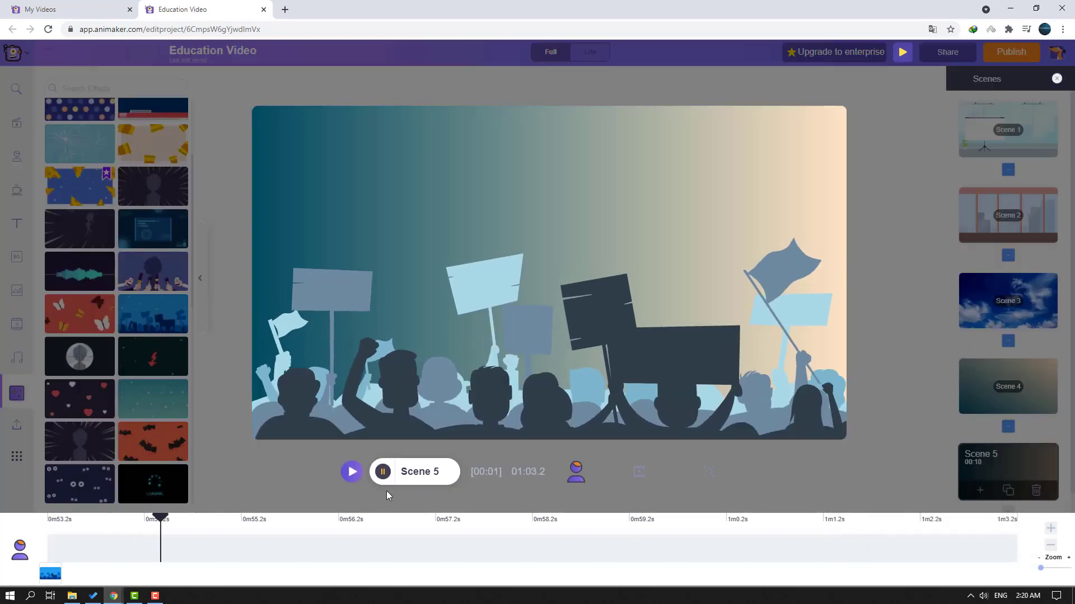
click(383, 471)
scroll(113, 329, down, 5)
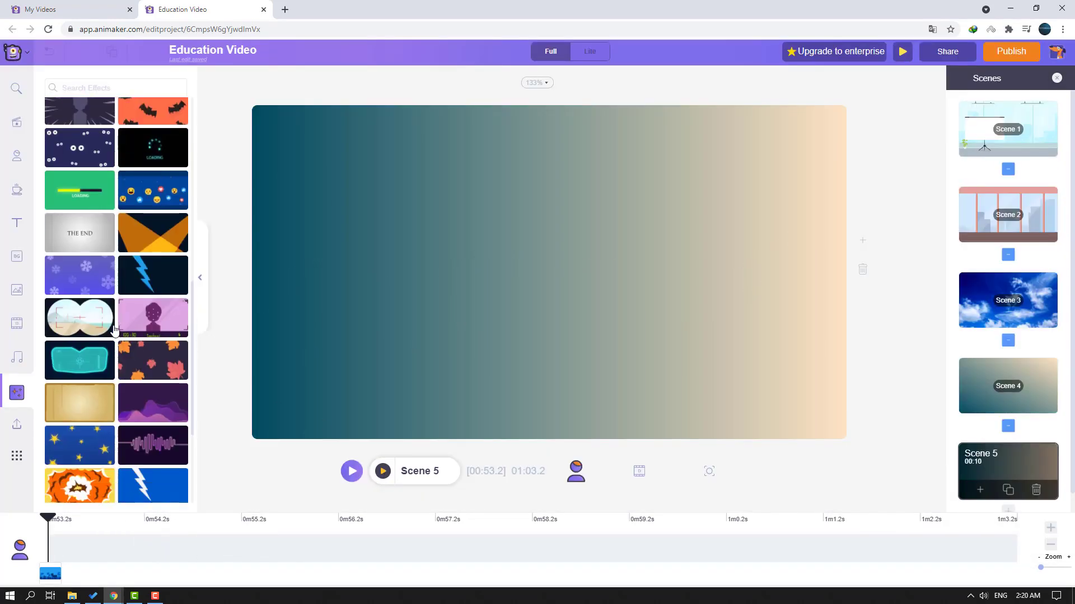
click(155, 248)
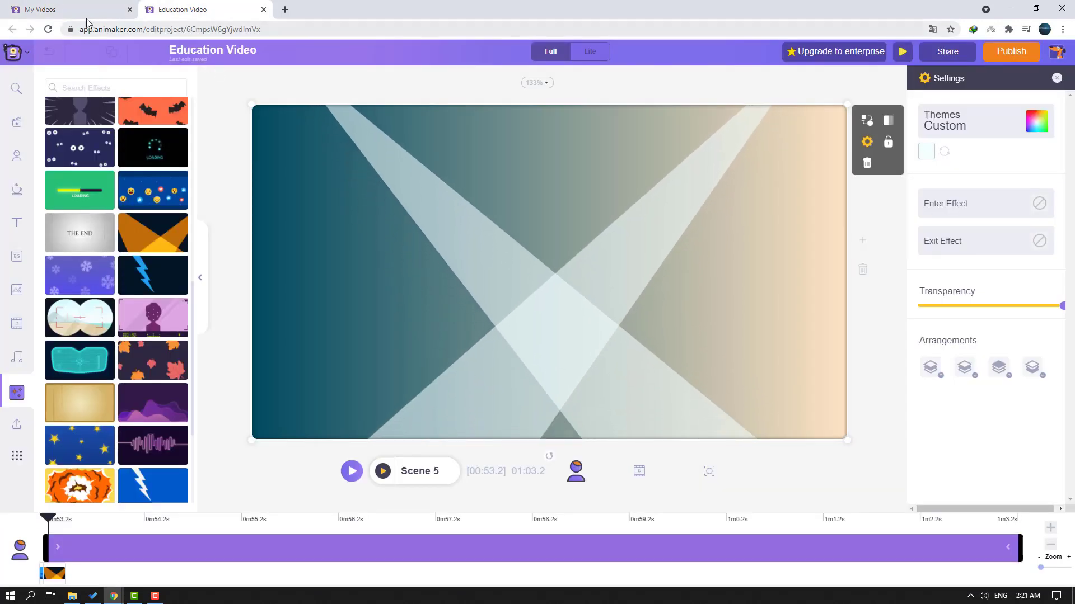
Switch to the My Videos browser tab, go to the dashboard and show the Social Media templates
click(84, 10)
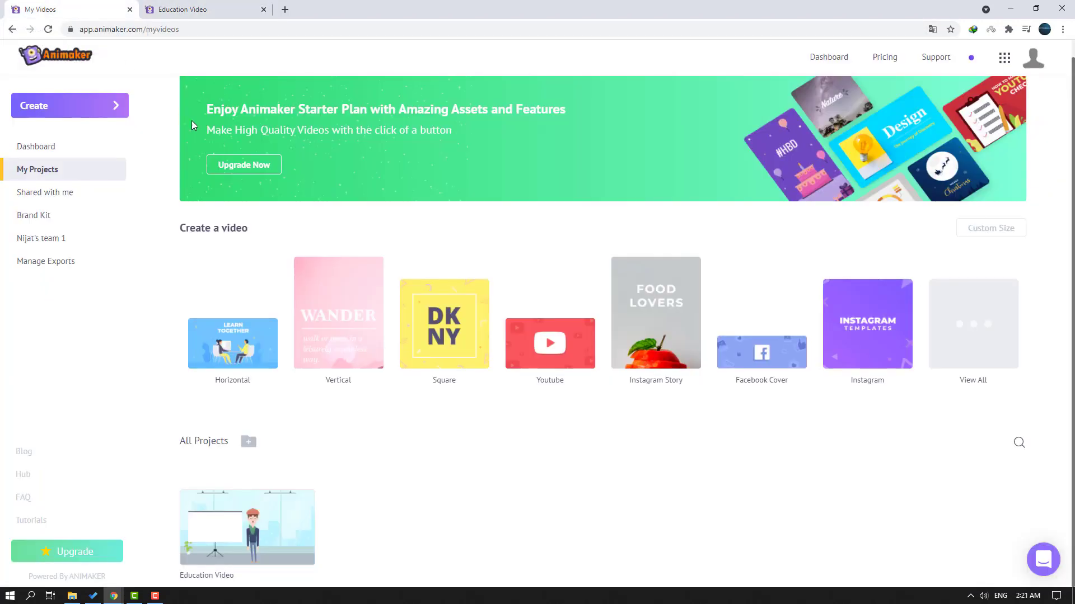
scroll(230, 306, up, 1)
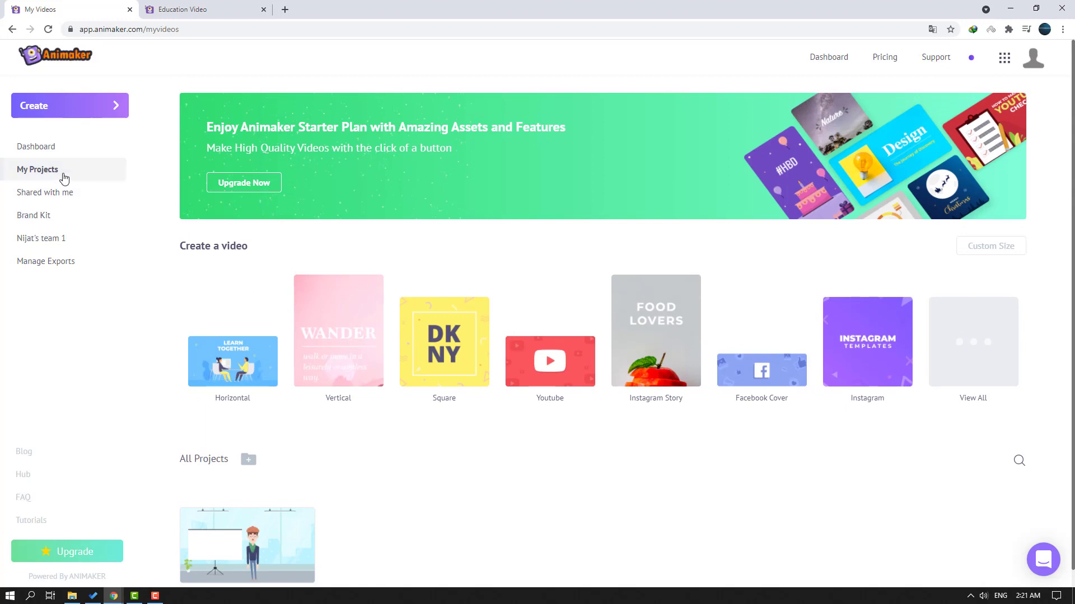
click(35, 156)
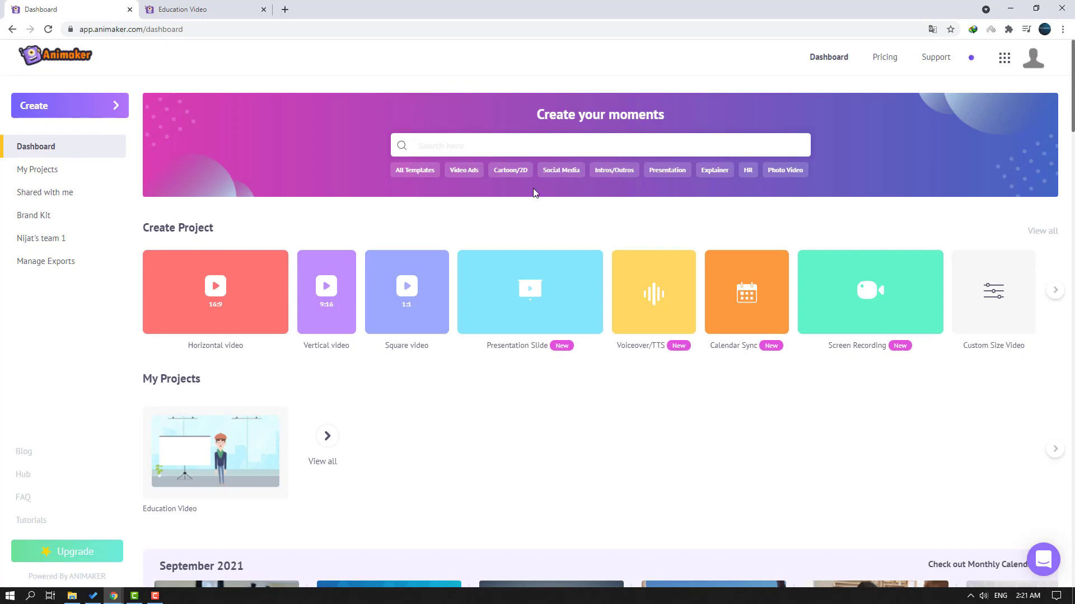
click(564, 174)
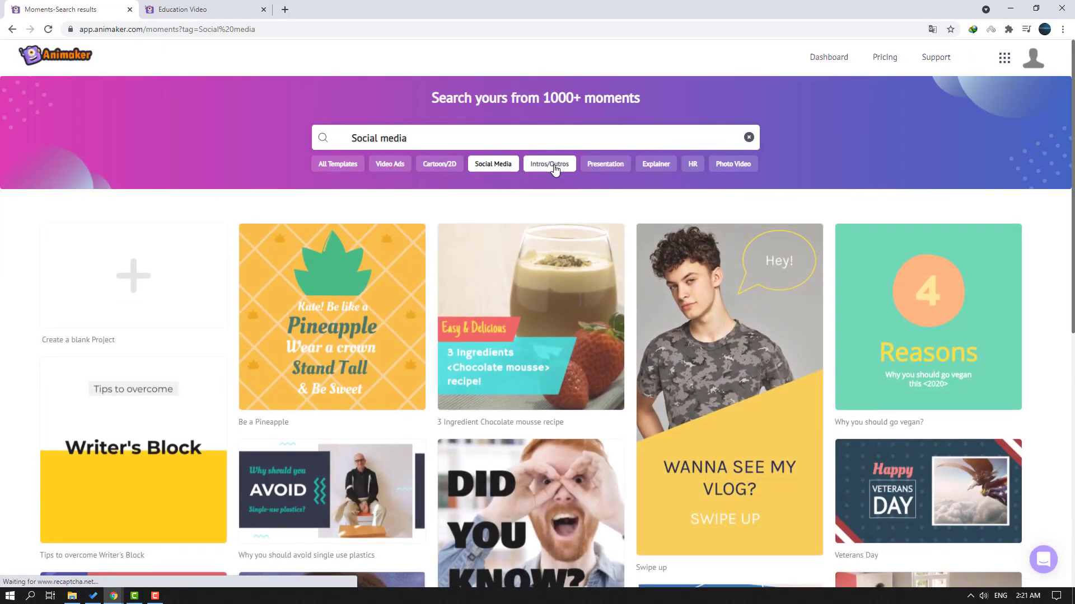
Create a new project from the "Did you know" social media template and preview its video
scroll(824, 149, down, 4)
mouse_move(731, 169)
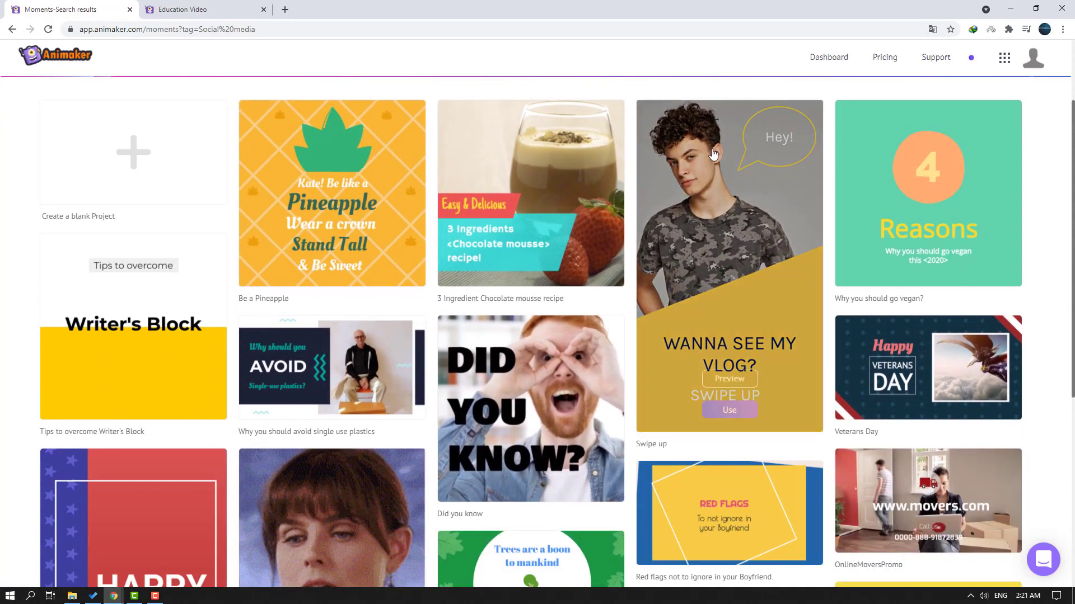
scroll(731, 169, down, 1)
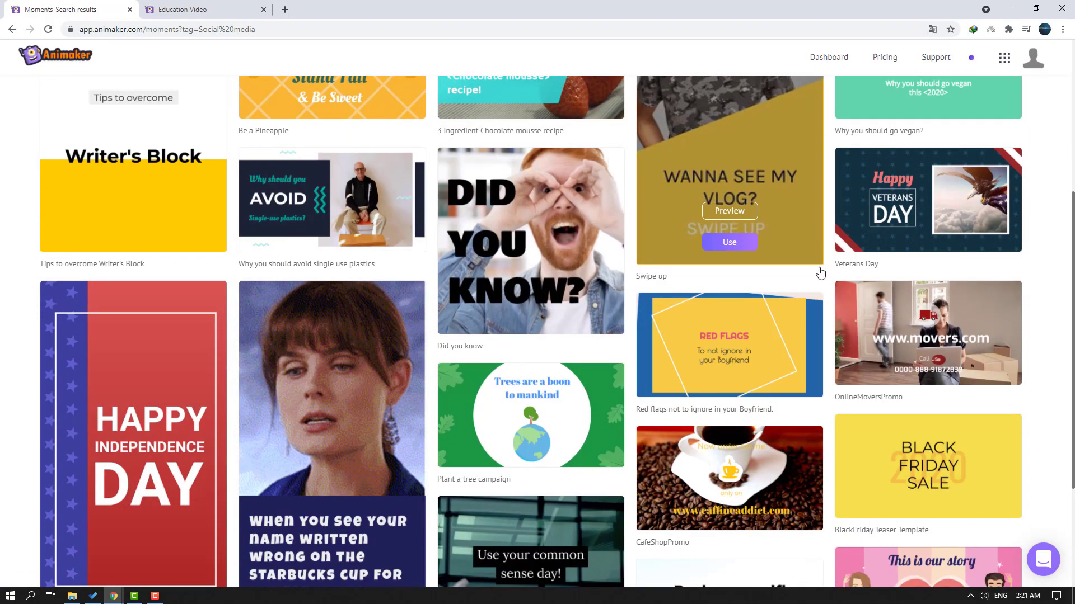
scroll(819, 272, down, 1)
mouse_move(518, 188)
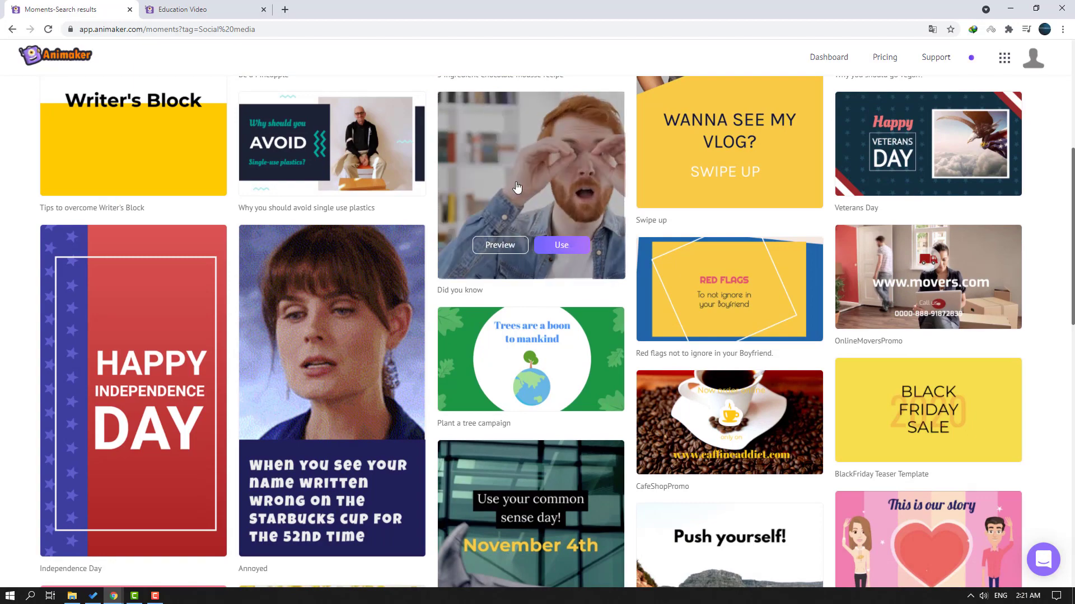
click(562, 246)
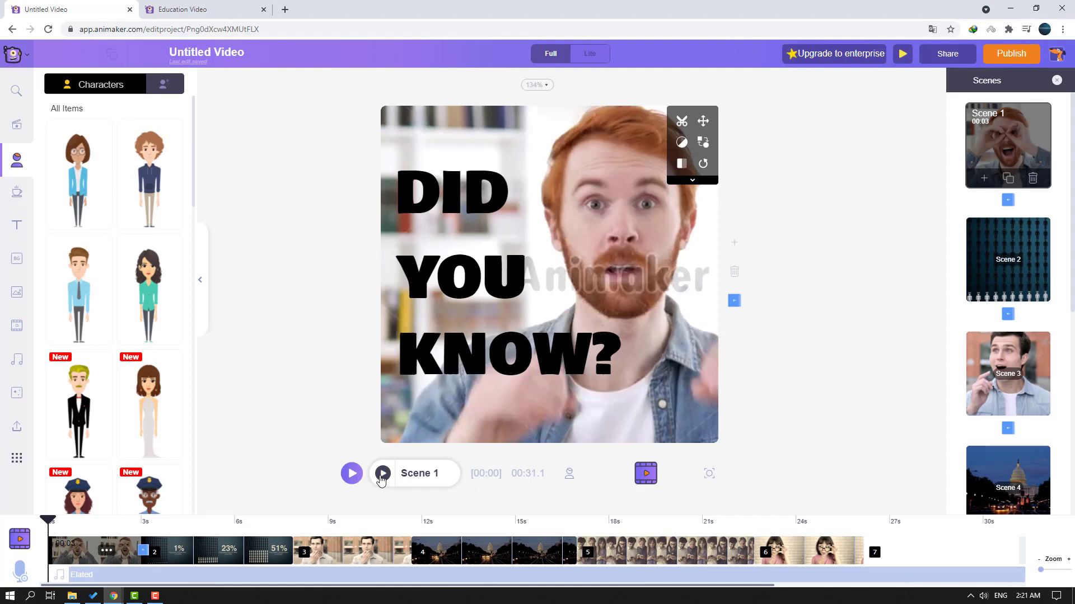
click(351, 474)
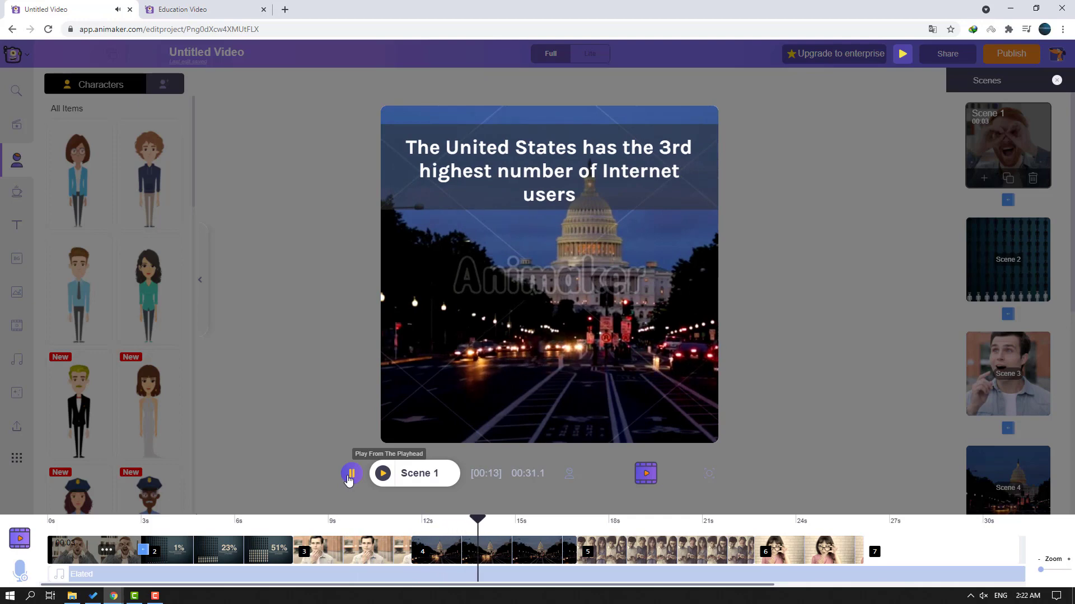
click(351, 474)
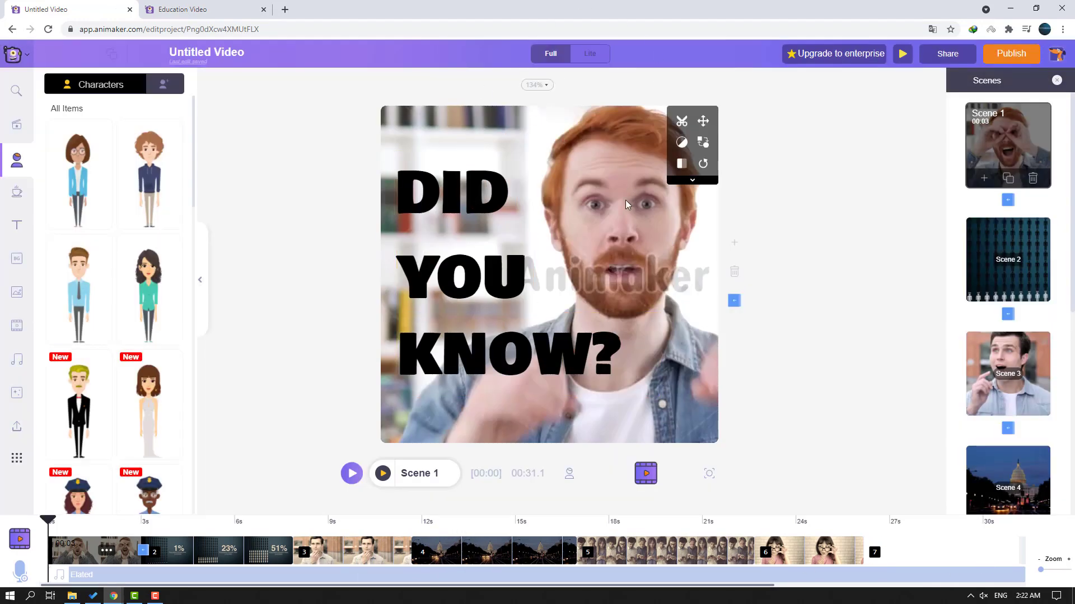
Reword the Scene 1 text, changing "DID" to "DO" and "KNOW?" to "KNOW ME?"
double_click(446, 202)
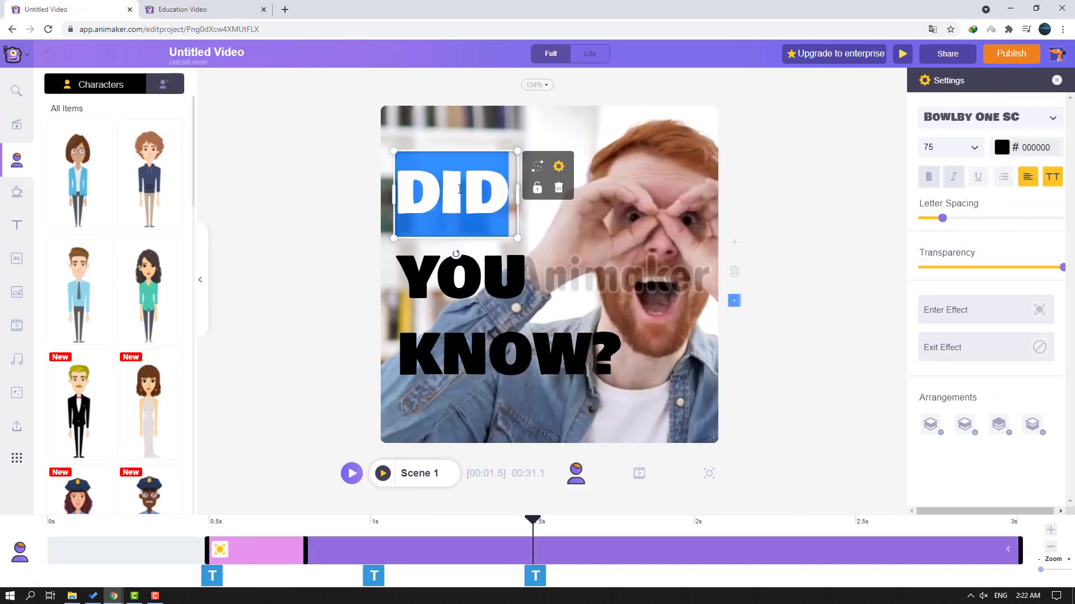
text(DO)
double_click(460, 275)
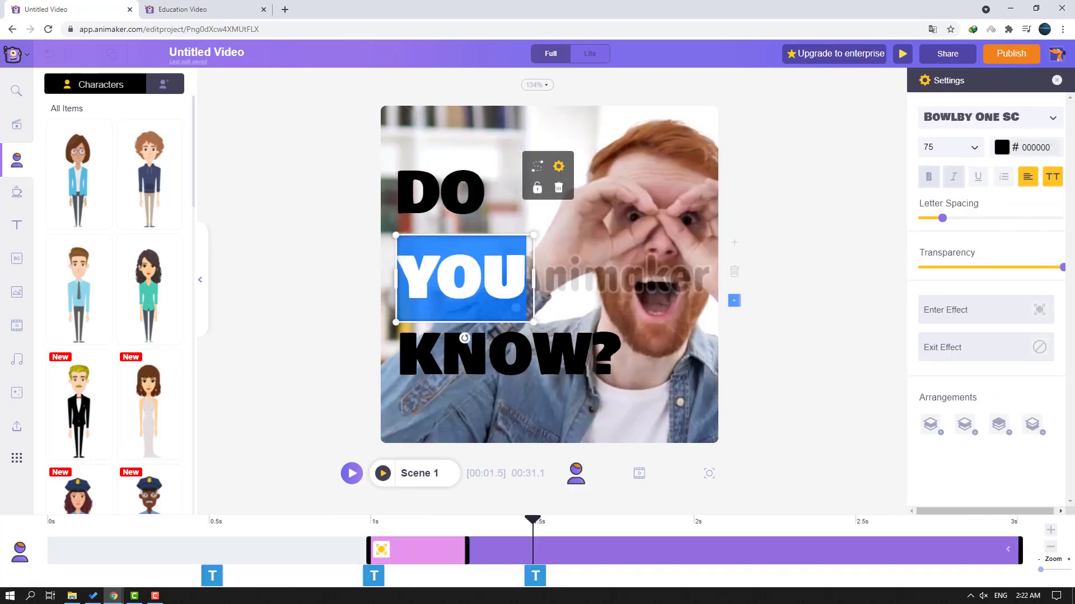
double_click(593, 354)
click(617, 358)
key(BackSpace)
key(Return)
text(ME?)
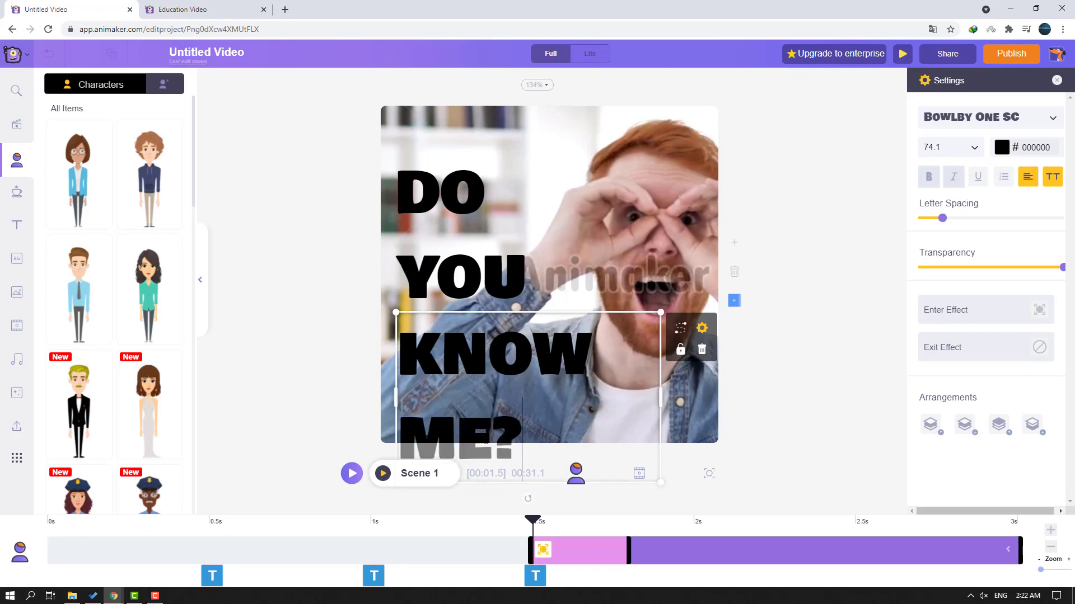
Set the font size of the "KNOW ME?" text to 50 so it fits on one line
drag(521, 442, 409, 357)
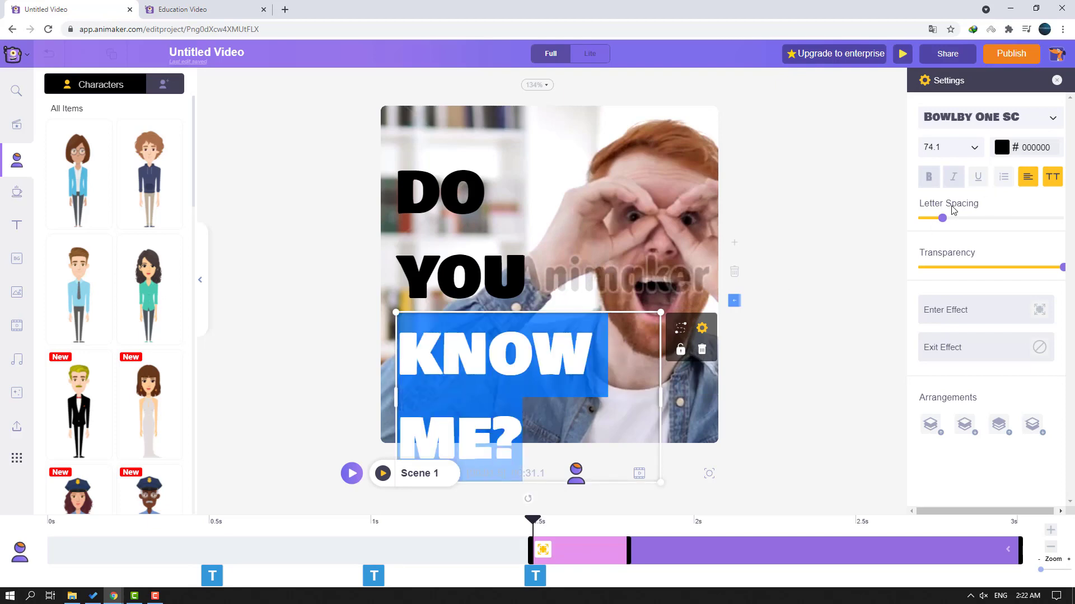
click(977, 155)
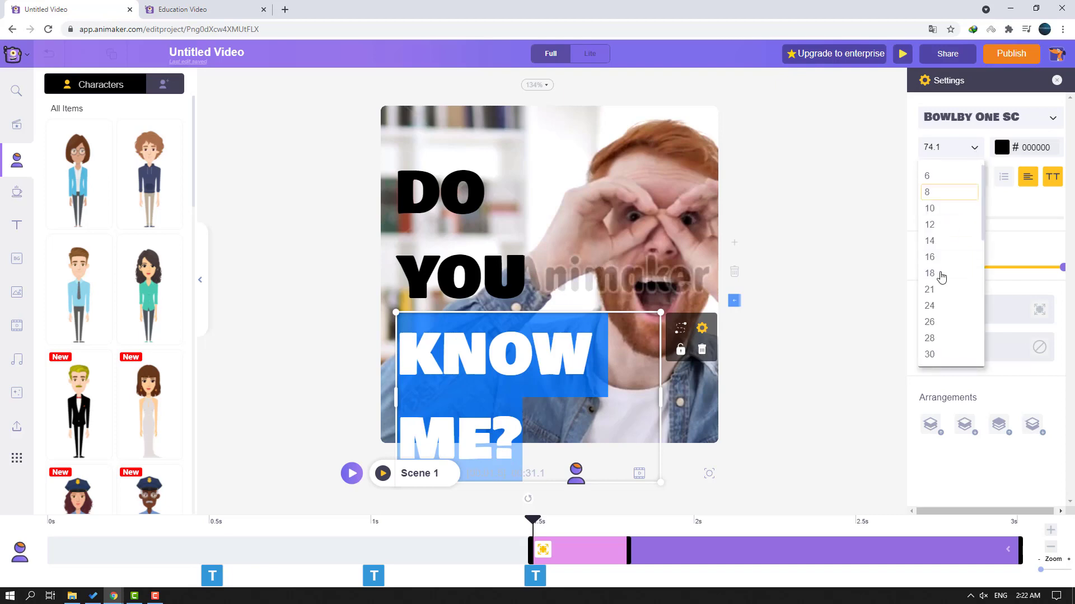
click(934, 354)
scroll(938, 288, down, 2)
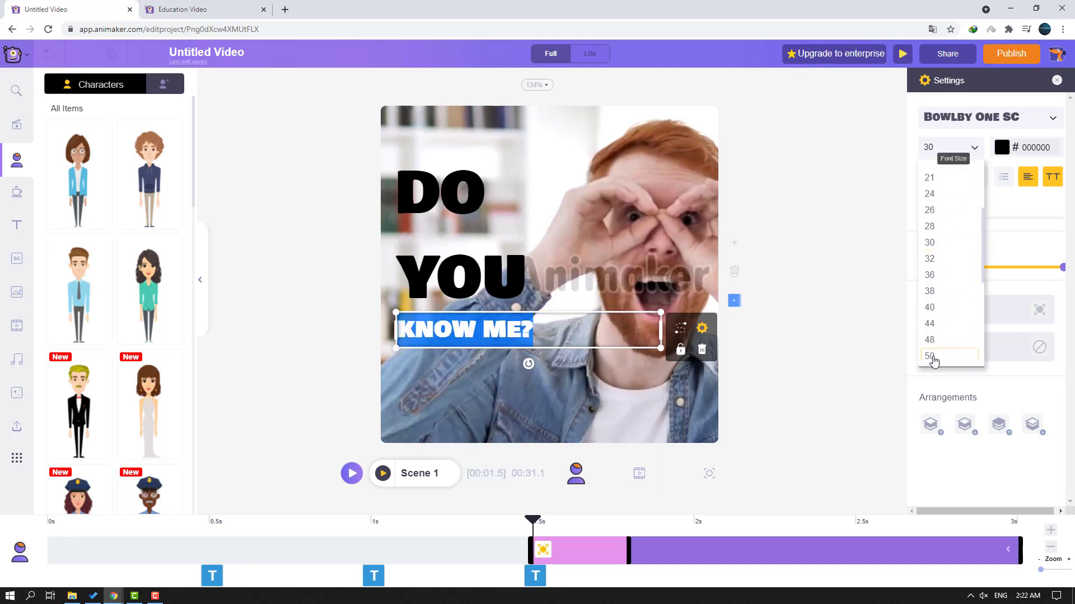
click(933, 357)
click(567, 347)
click(371, 352)
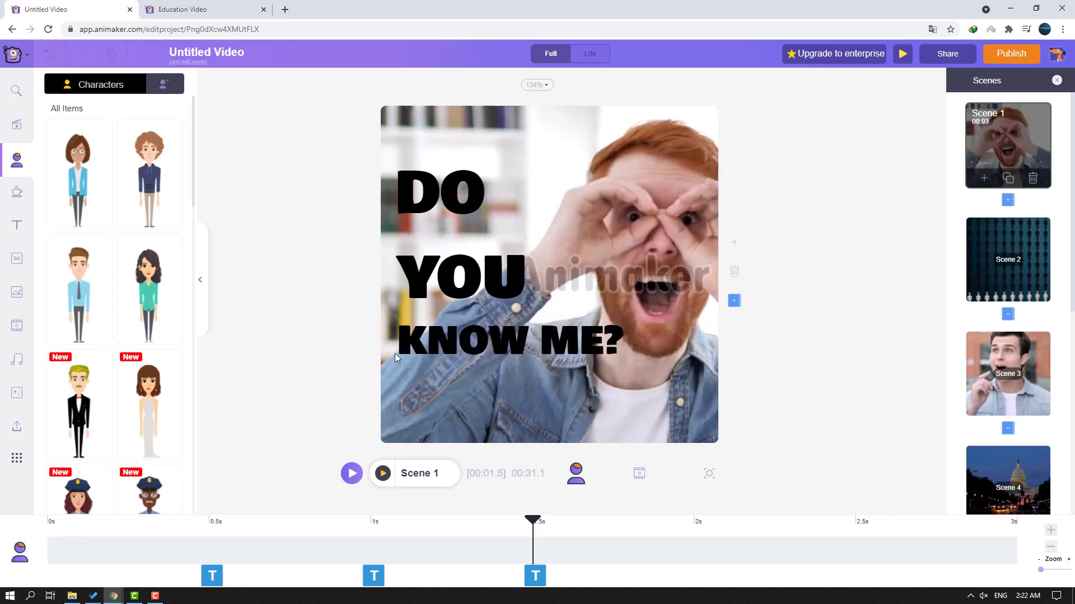
Recolour the "KNOW ME?" text in Scene 1 golden yellow from the colour palette
click(513, 343)
click(1001, 147)
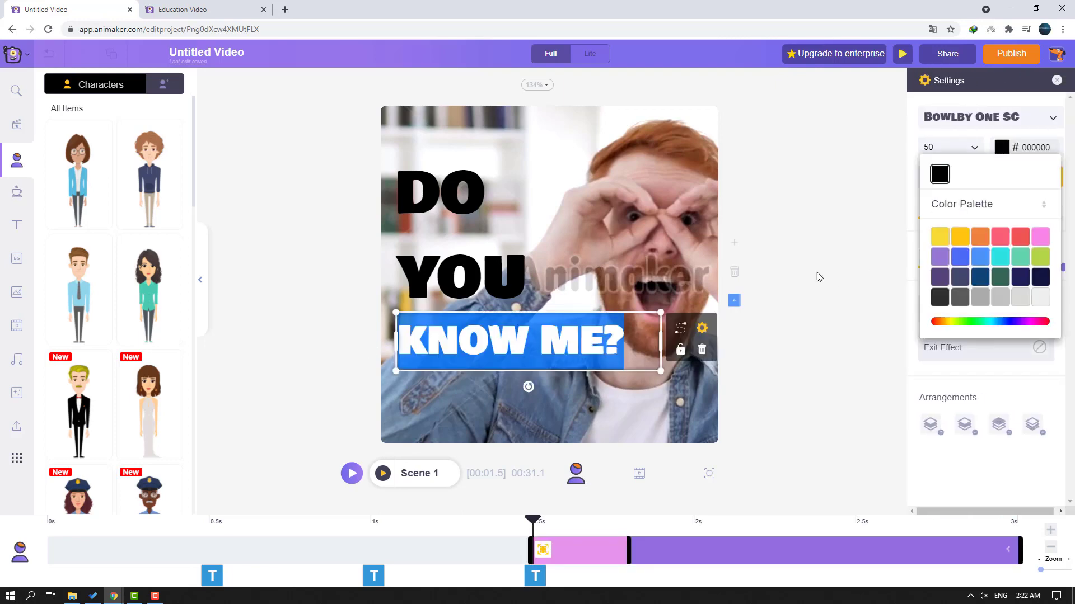
click(959, 236)
click(797, 386)
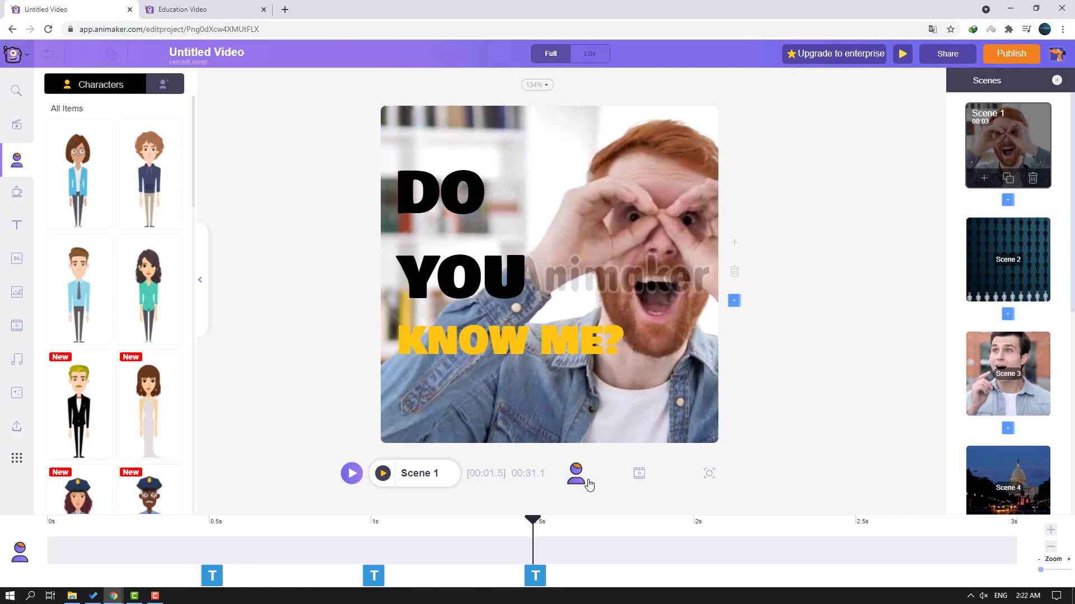
Open Scene 2 and move its "4.54 billion people" caption up off the light band to the middle of the picture
click(978, 263)
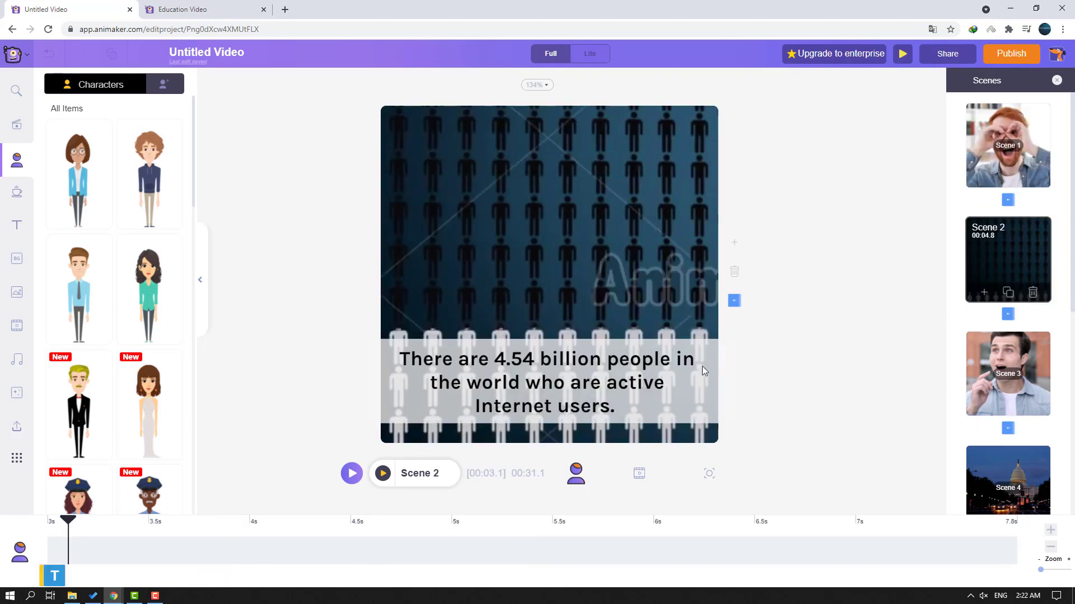
double_click(455, 364)
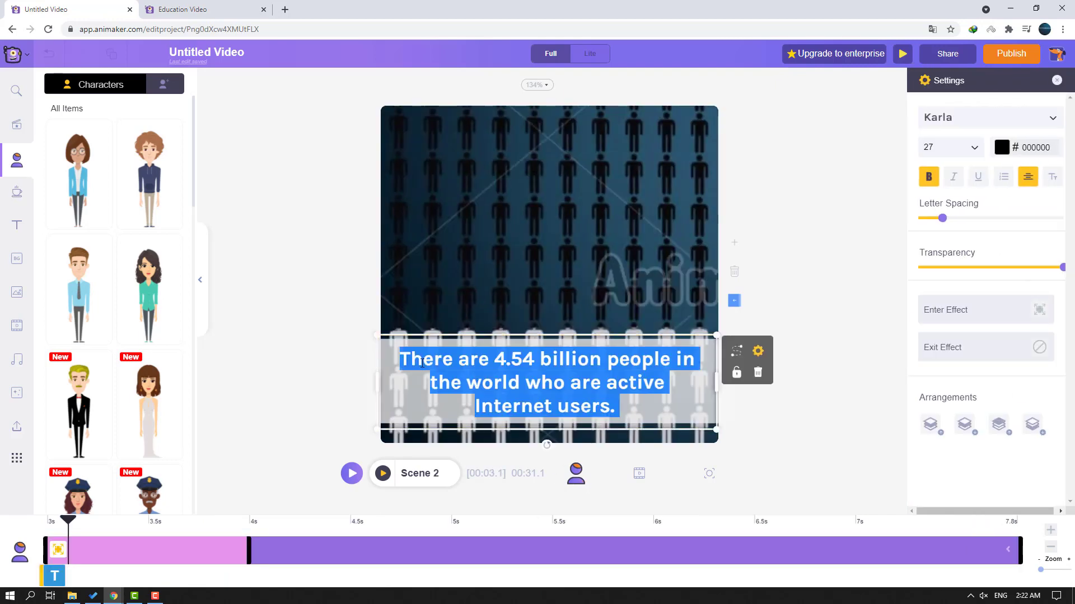
click(496, 322)
click(582, 341)
click(586, 333)
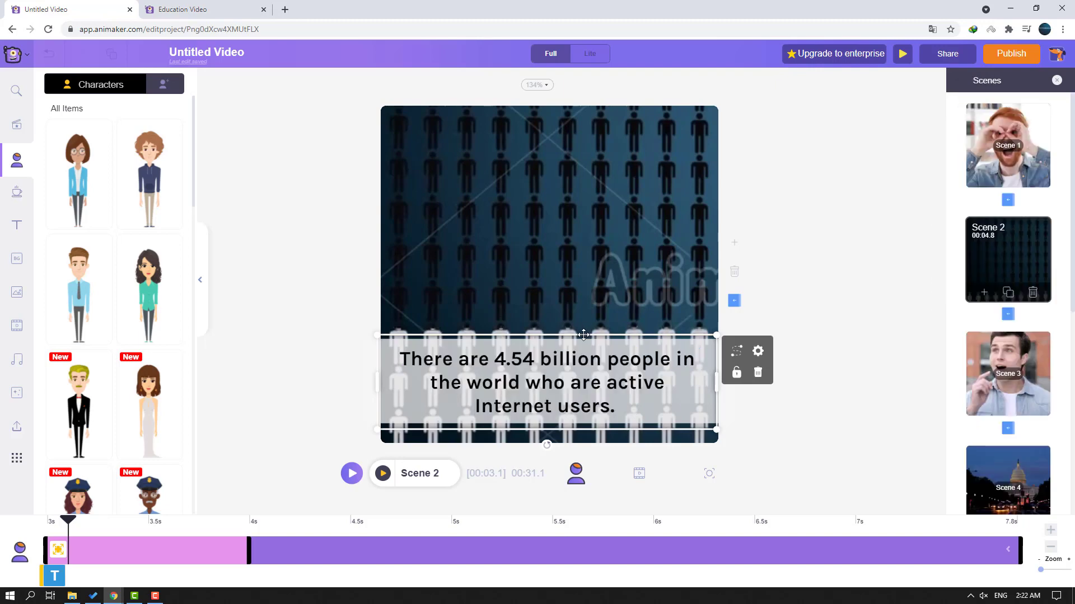
drag(583, 335, 589, 139)
drag(597, 207, 626, 235)
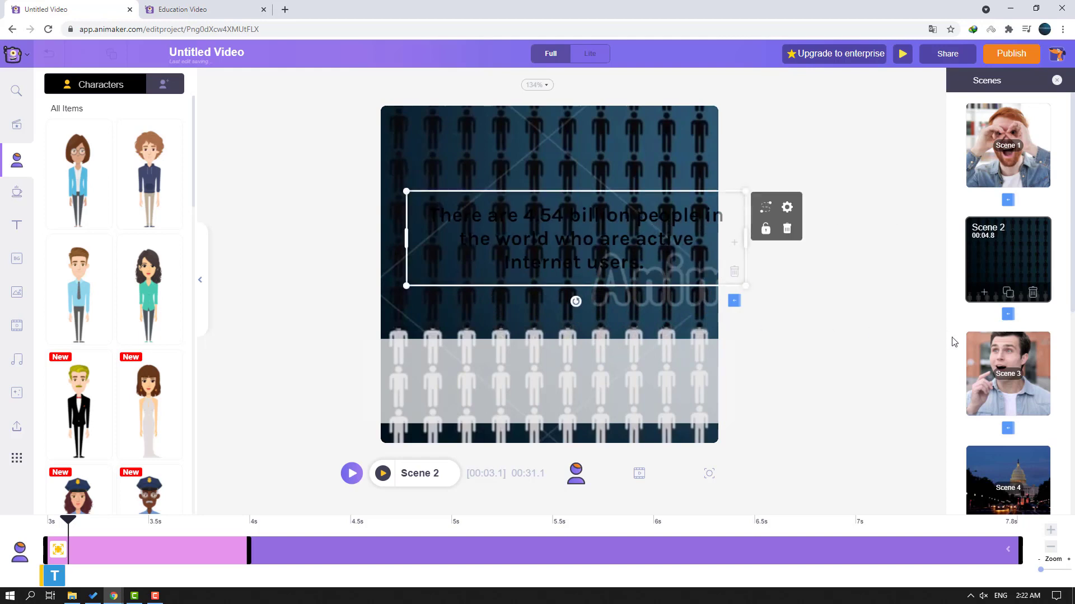
Open Scene 3 and select its "And guess what?" caption and its background video to view their editing options
click(977, 354)
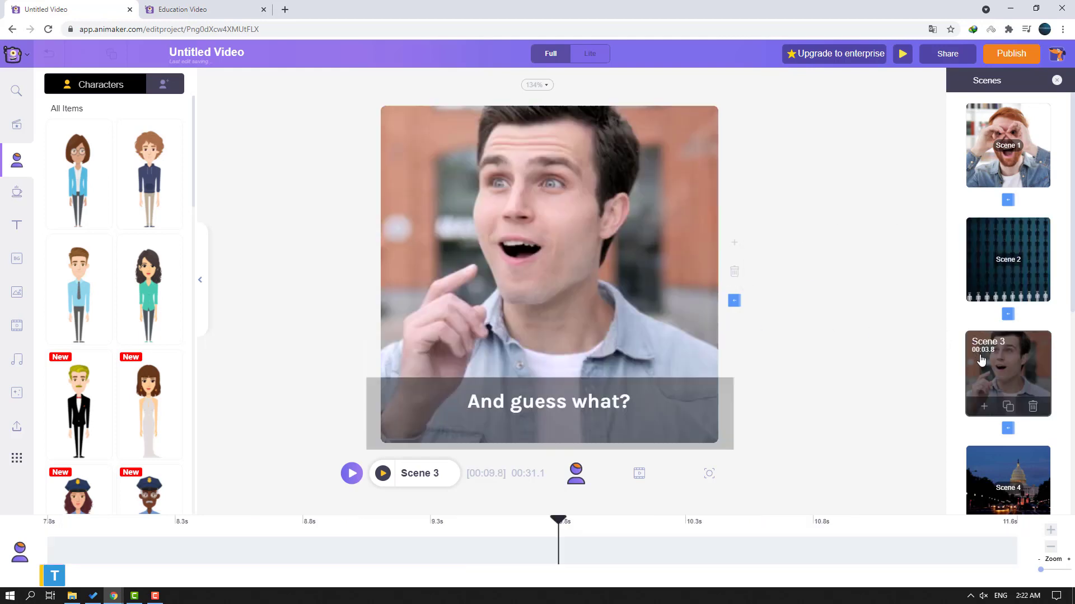
click(543, 401)
click(629, 366)
click(614, 379)
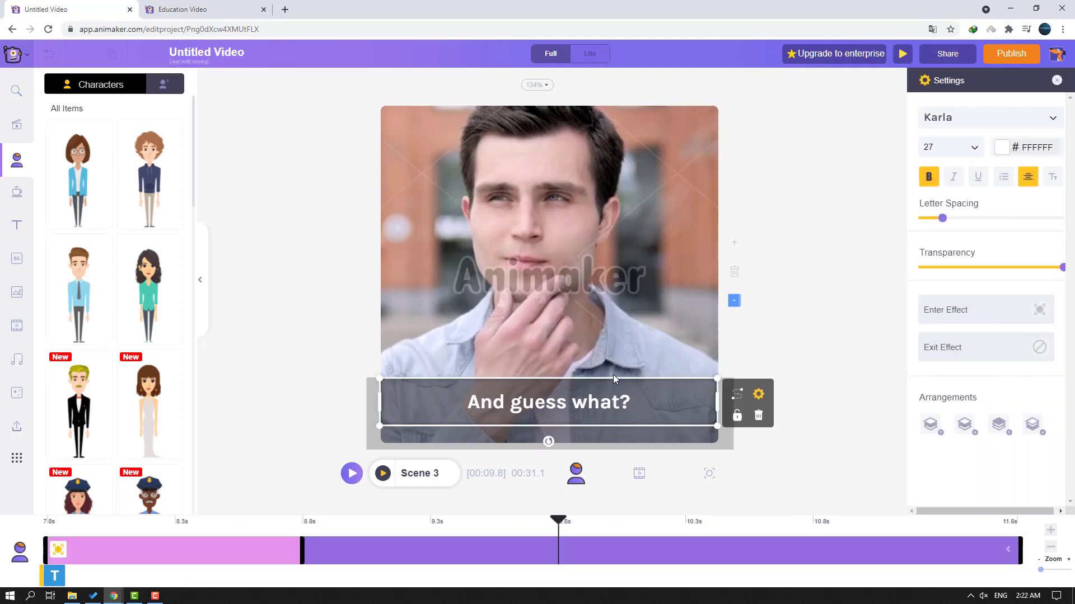
click(600, 304)
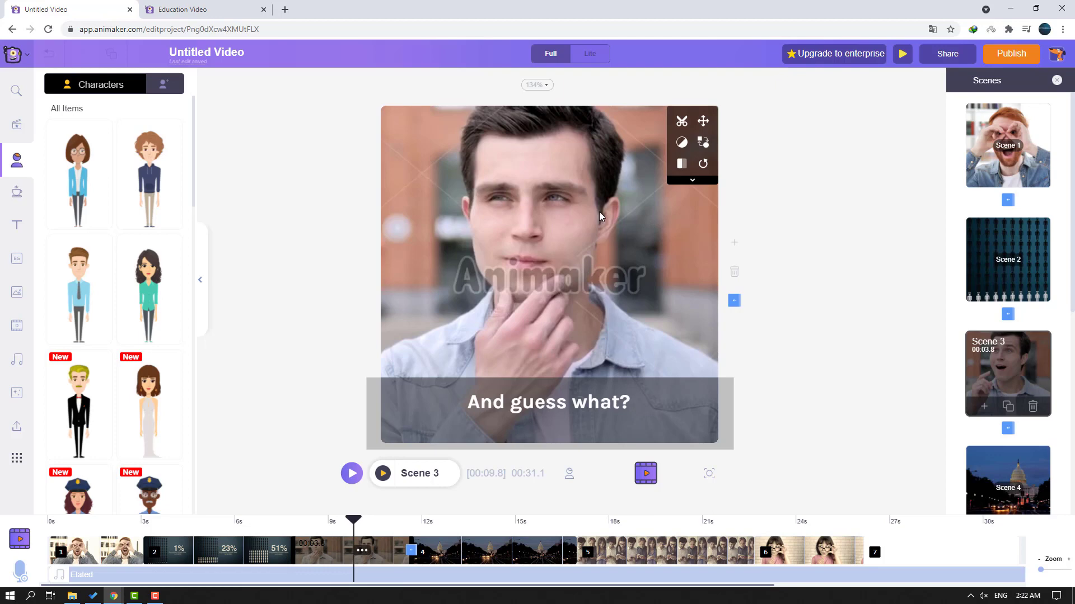
Show the video's download and social media publishing options, and close the list without choosing one
click(1011, 54)
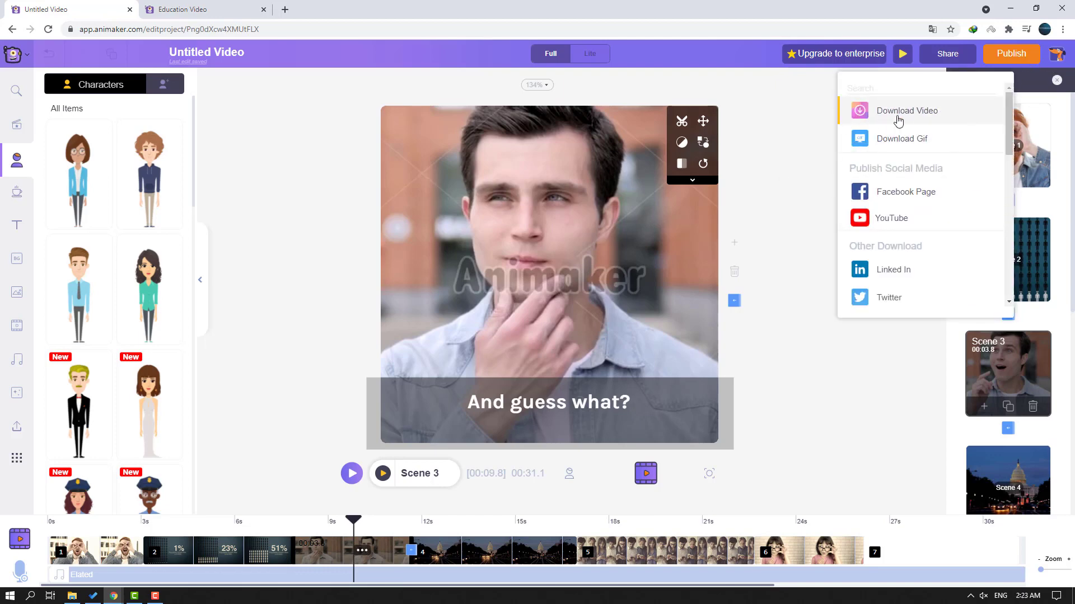
click(319, 202)
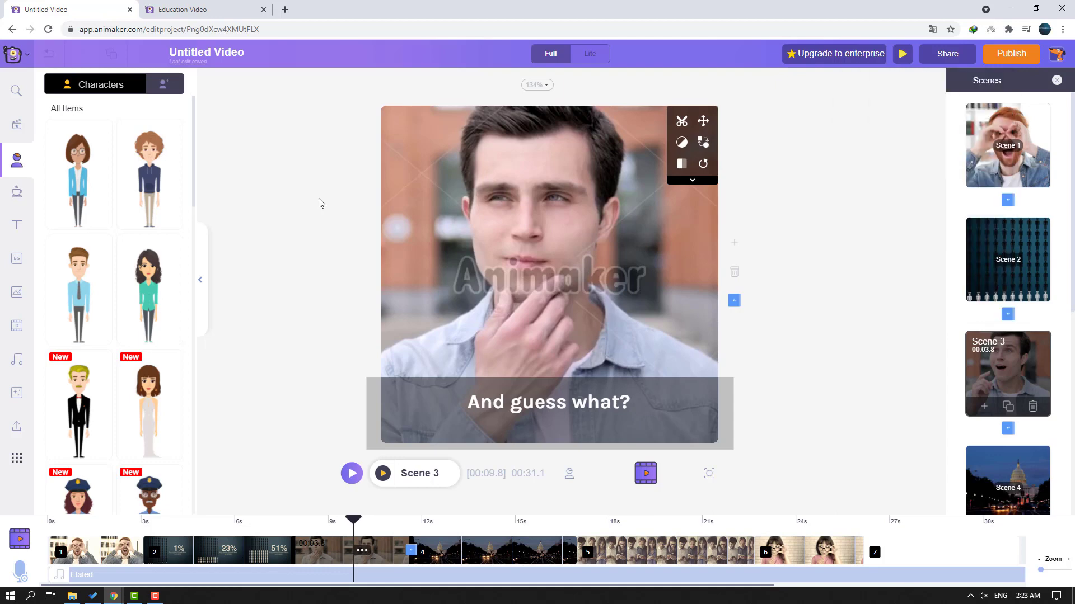